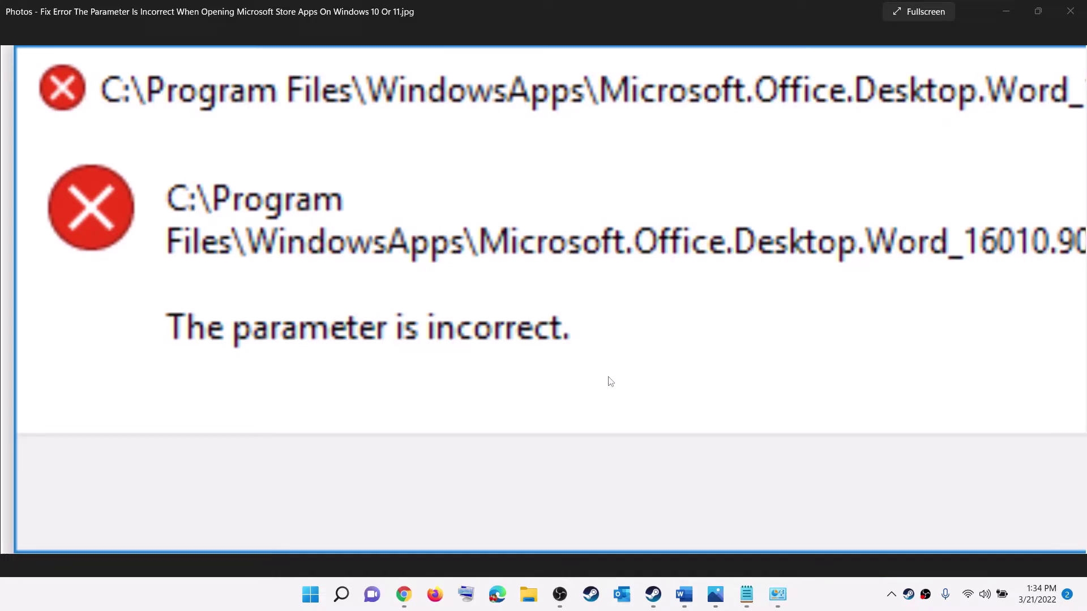
- Bring the Word fix-steps document forward and highlight the Step 1 heading
click(684, 594)
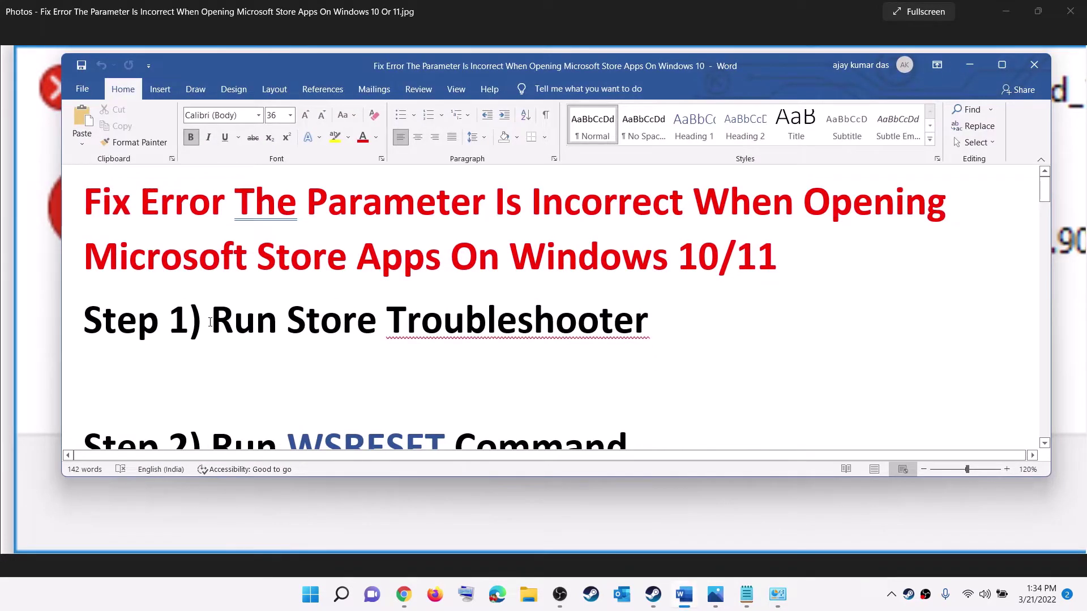
drag(210, 322, 621, 256)
- Find Windows Store Apps under System > Troubleshoot > Other troubleshooters, then close Settings
key(super)
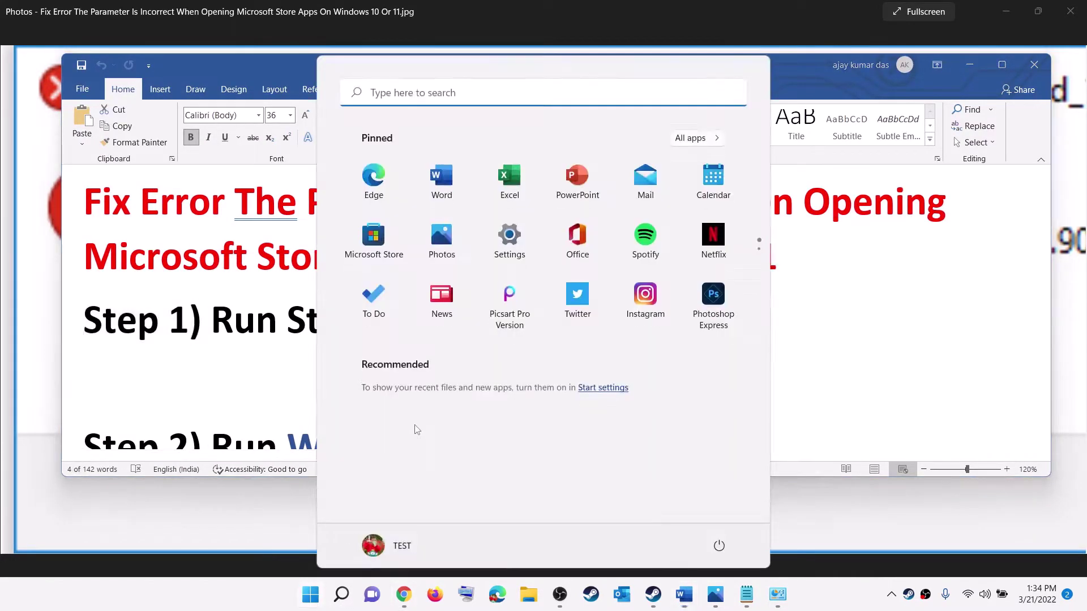
click(511, 256)
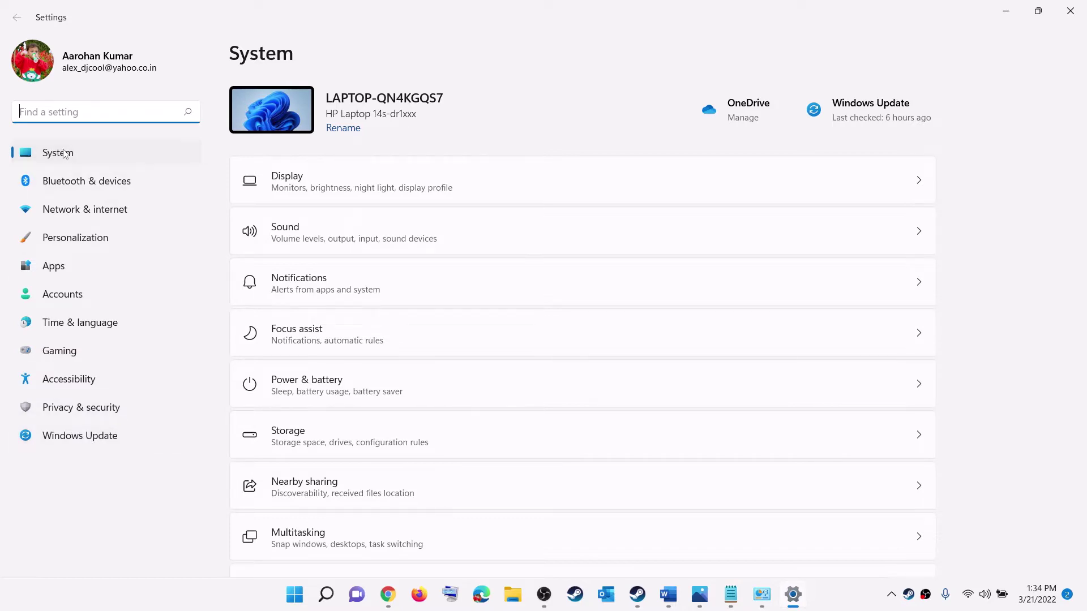
scroll(410, 367, down, 3)
scroll(362, 408, down, 3)
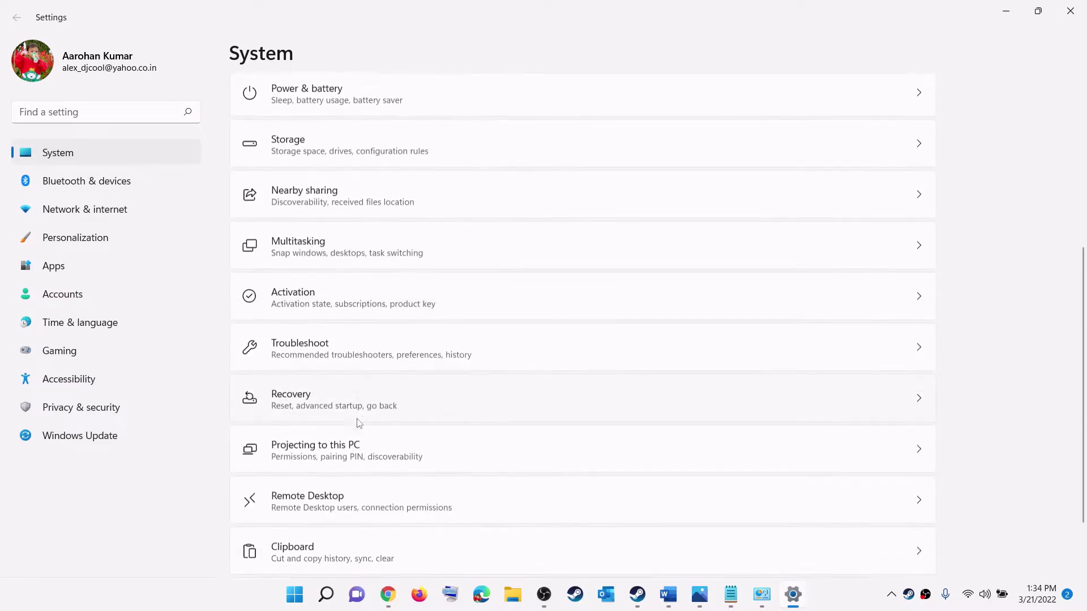
click(323, 346)
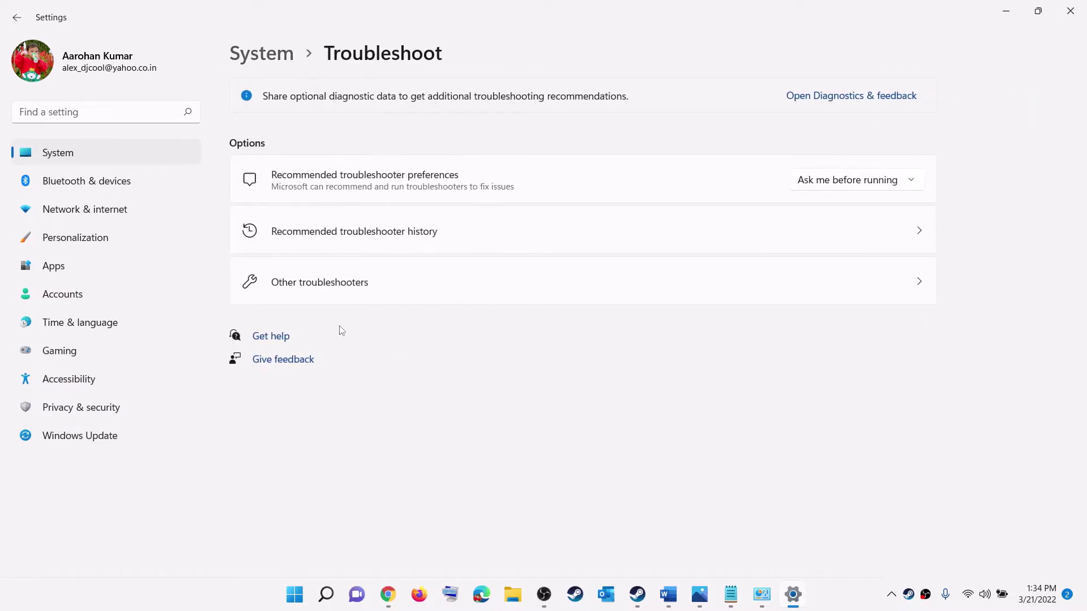
click(319, 287)
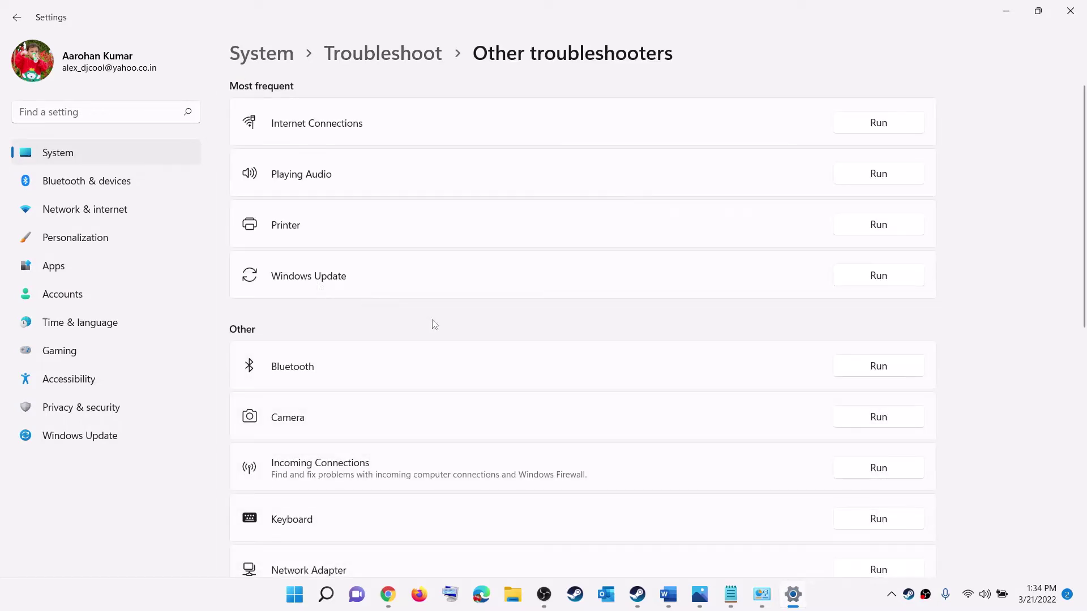
scroll(456, 349, down, 8)
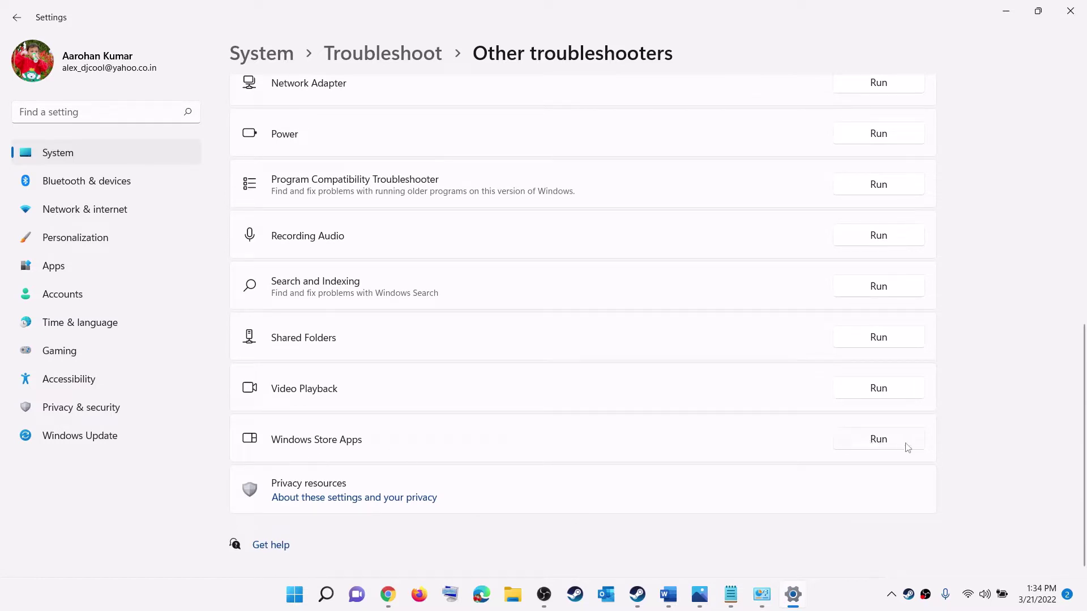
click(1070, 13)
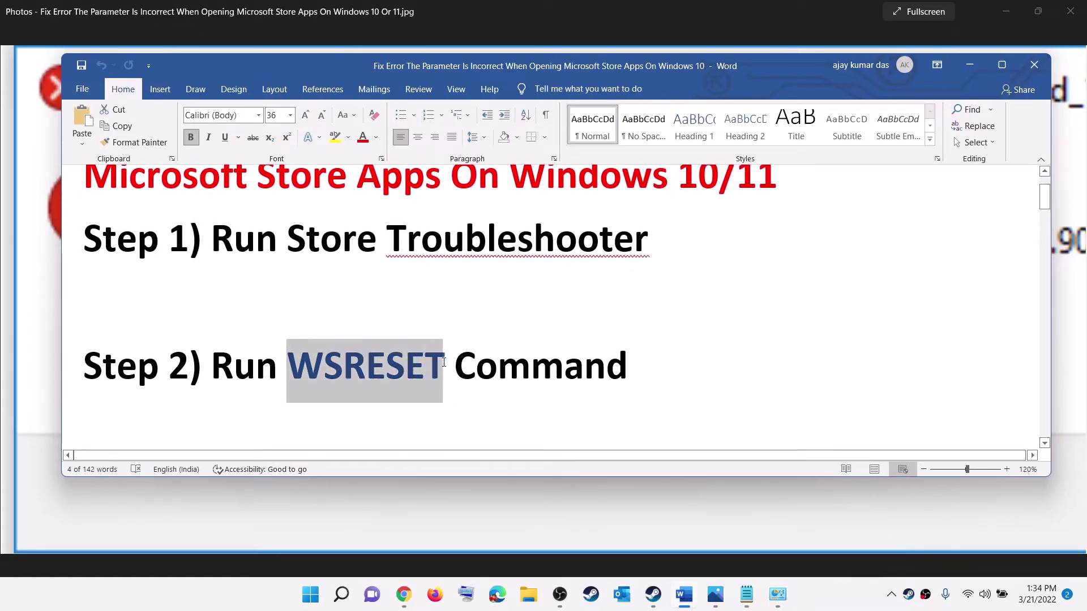
- Run WSRESET from Start search to reset the Store cache, minimizing Word while it runs
click(301, 605)
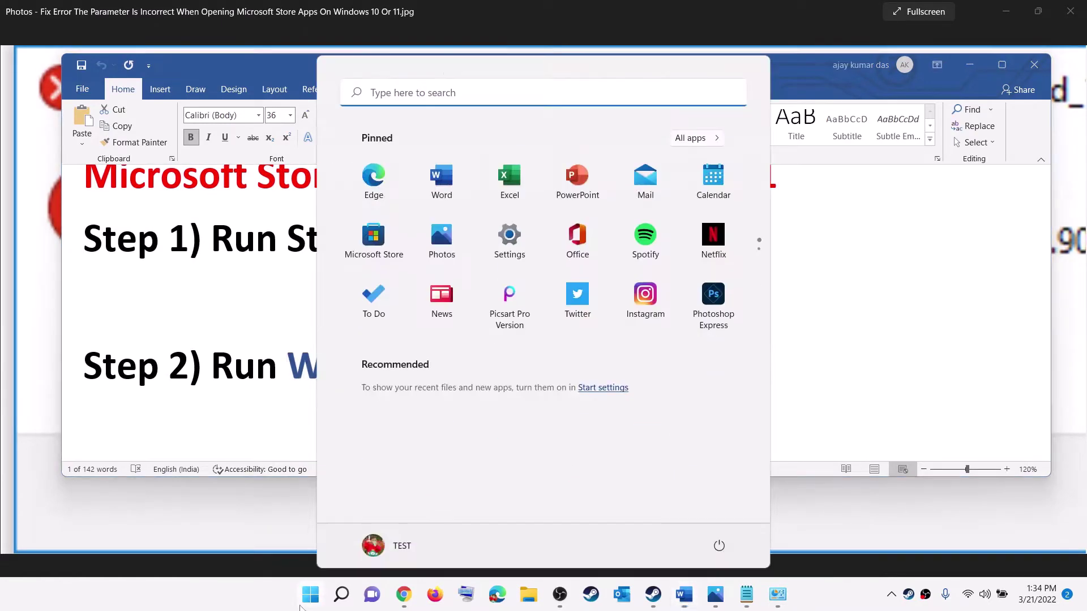
text(WSRESET)
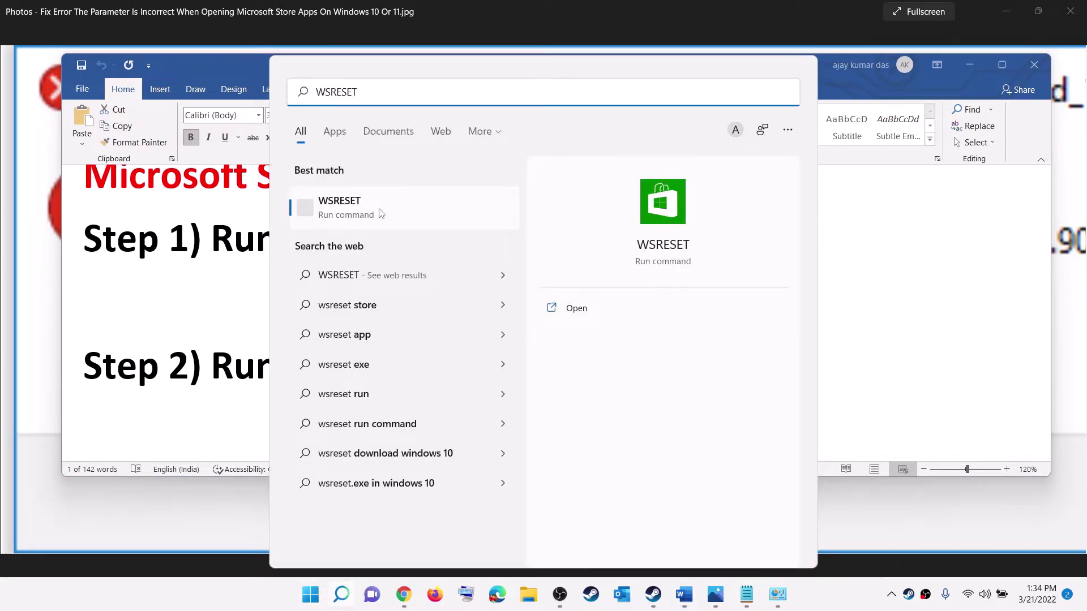
click(379, 208)
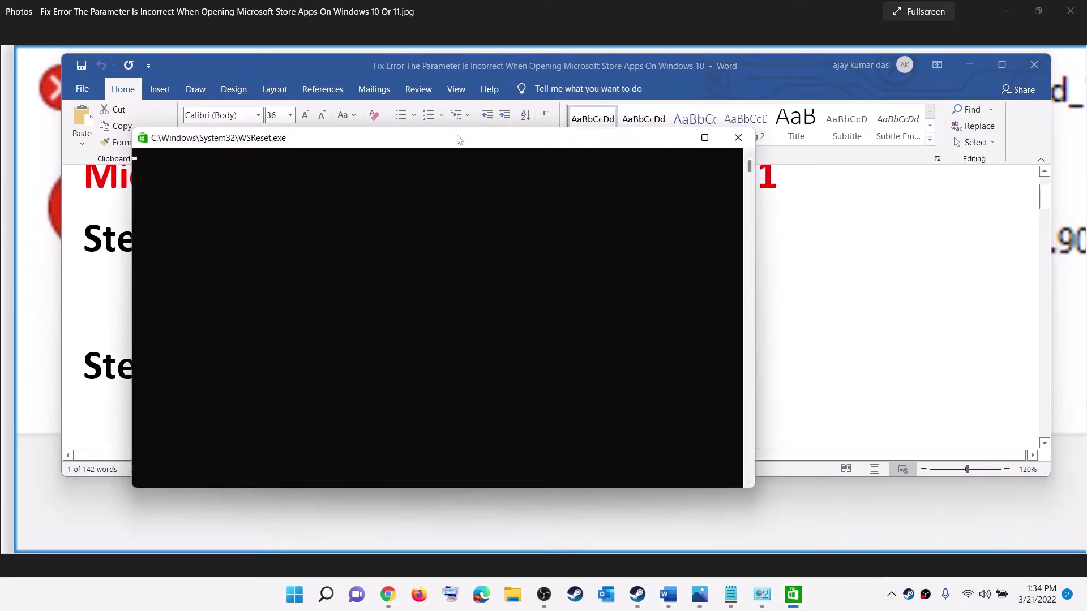
drag(460, 140, 545, 168)
click(969, 65)
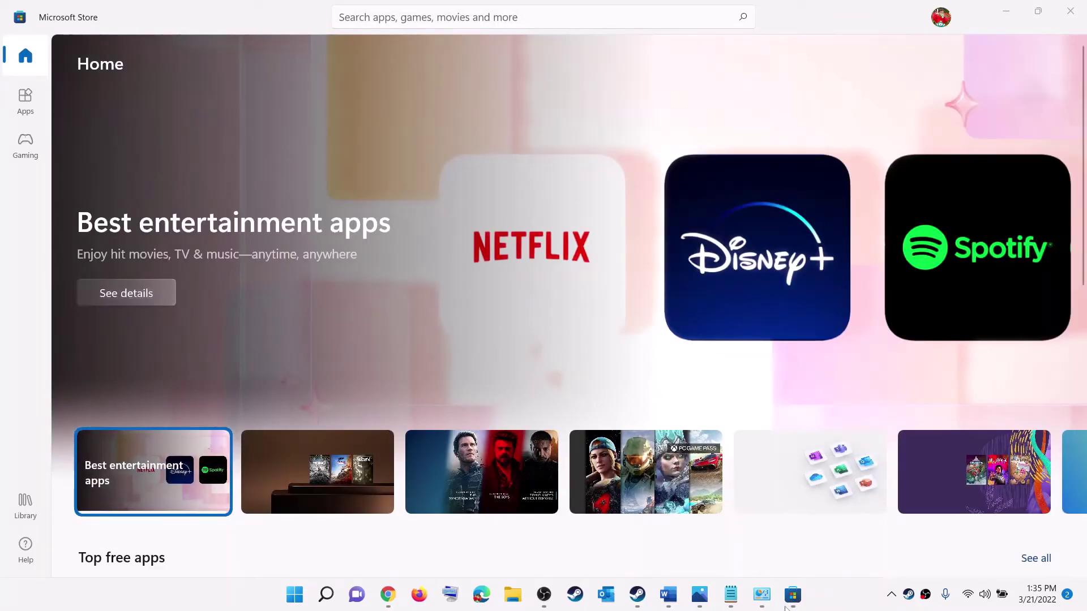
- Highlight 'Repair/Reset Apps' in the Word guide's Step 3 heading, then launch Settings from Start
click(668, 595)
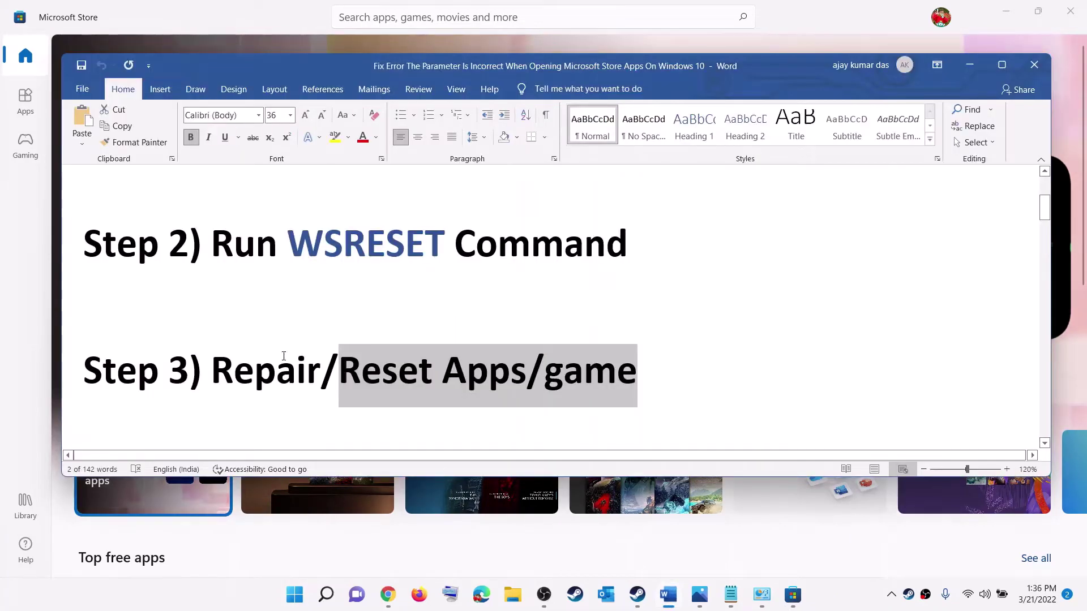
click(276, 370)
drag(276, 371, 674, 368)
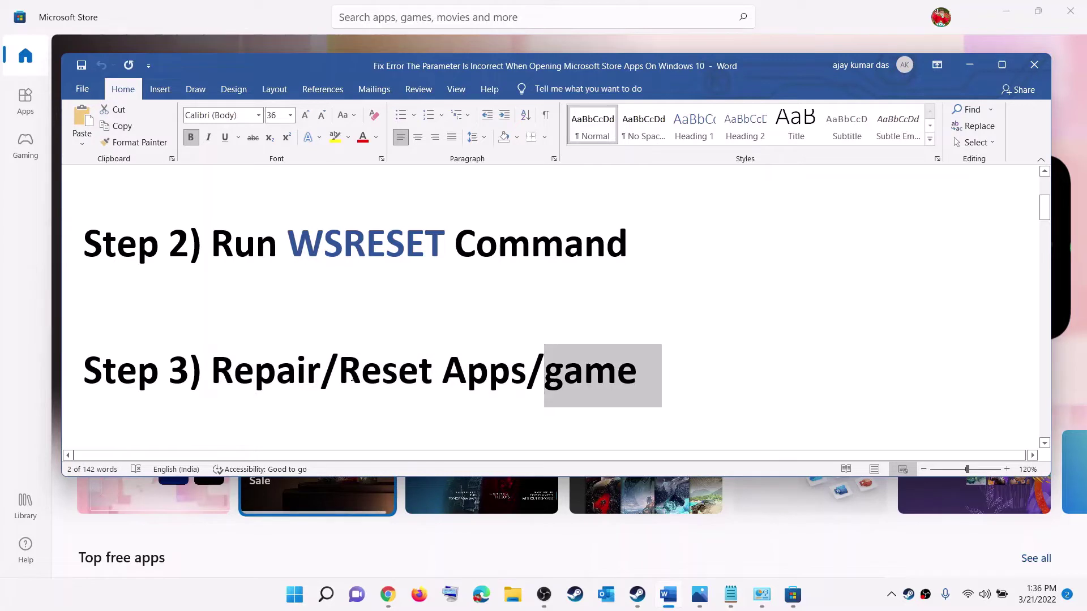
drag(443, 368, 643, 380)
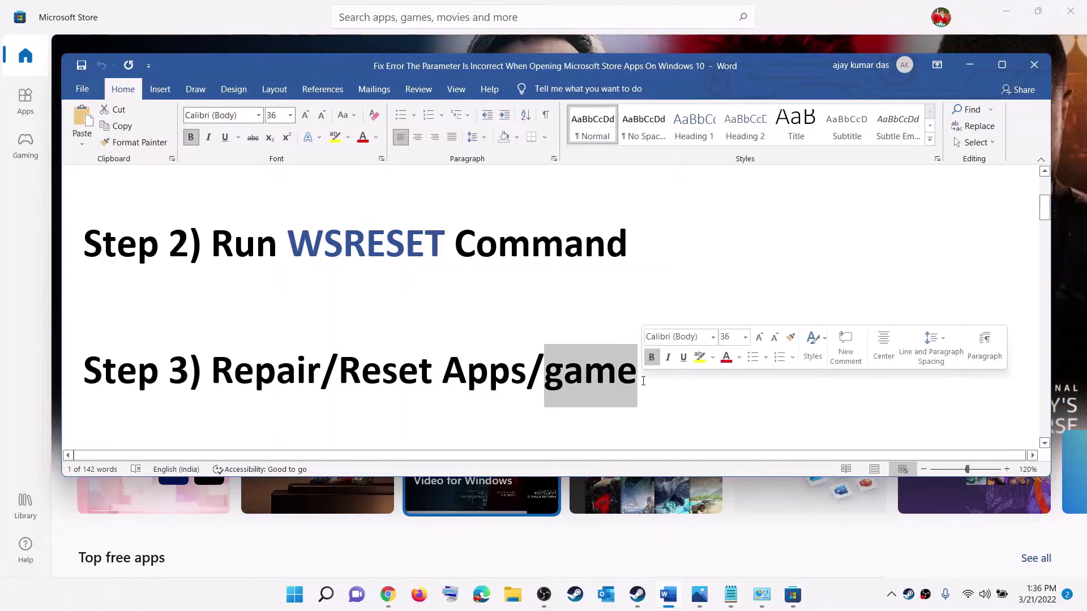
click(300, 607)
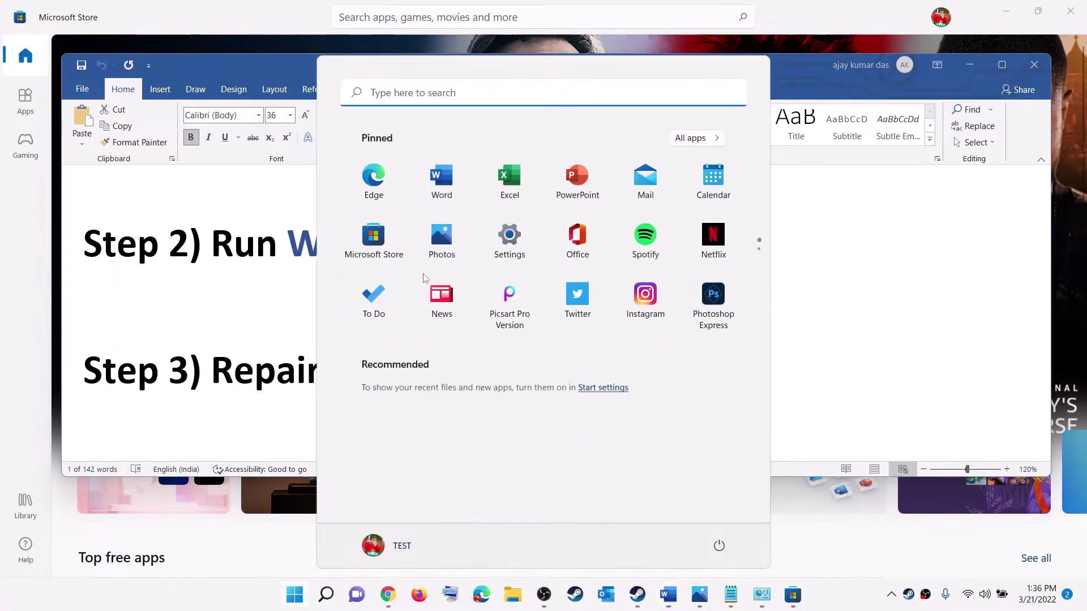
click(500, 243)
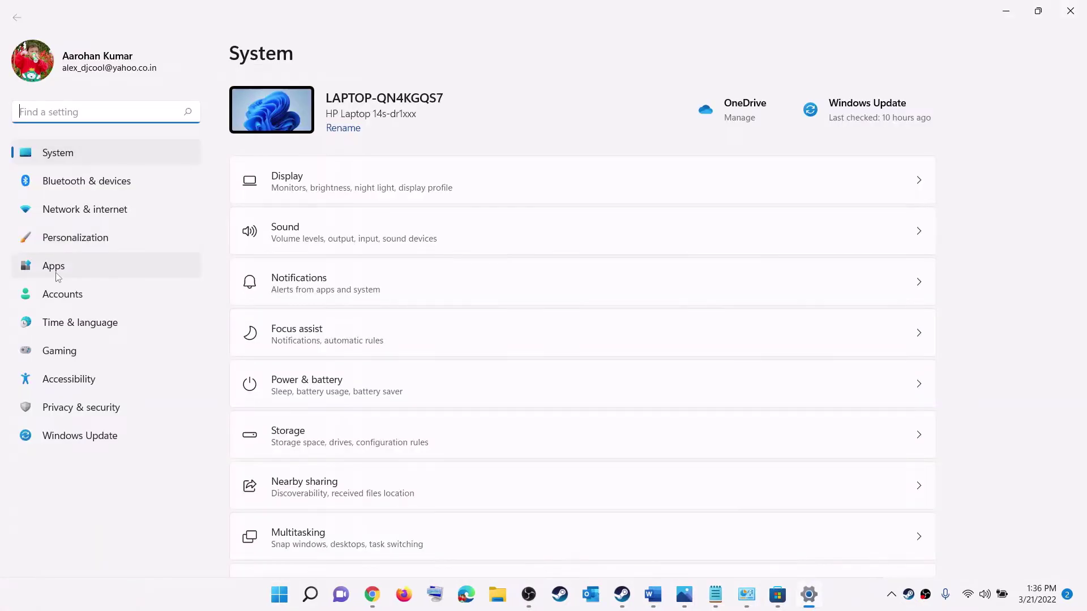
- Scroll Apps & features down to Instagram and open its Advanced options page
click(55, 269)
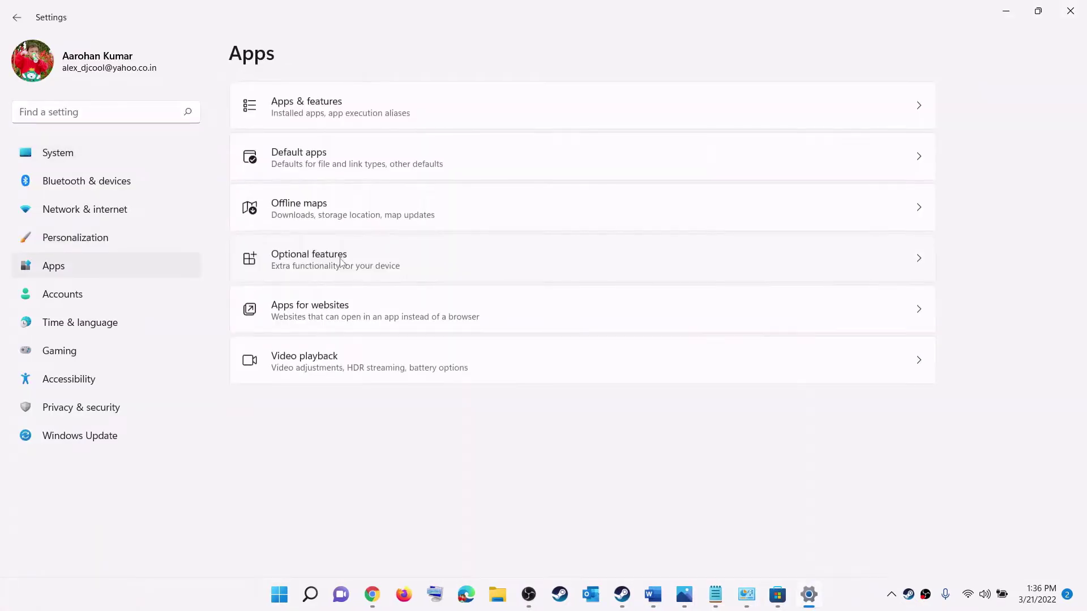
click(340, 106)
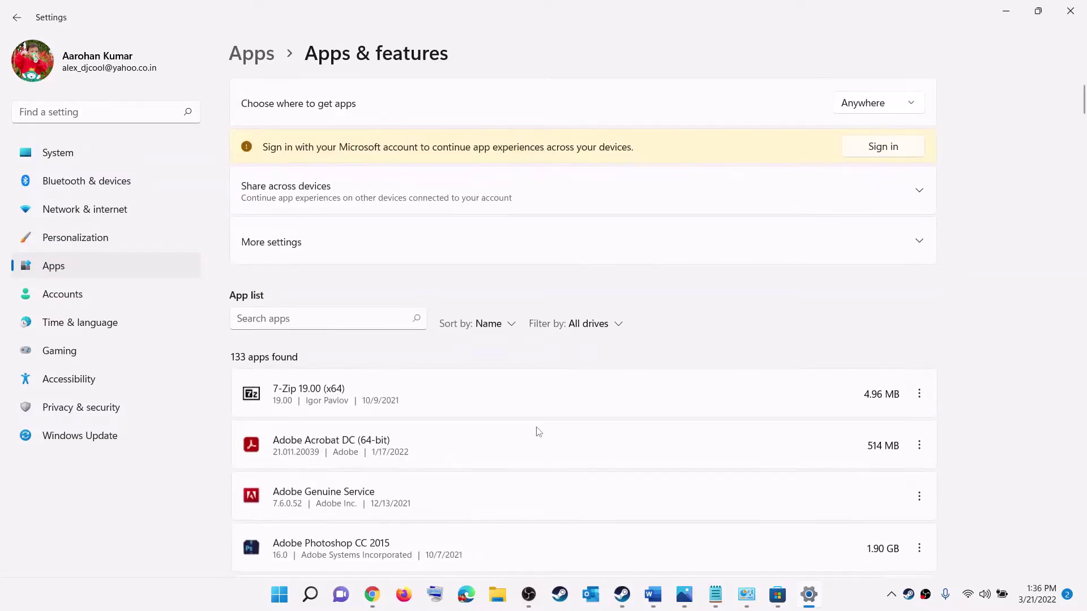
scroll(538, 430, down, 5)
scroll(540, 423, down, 5)
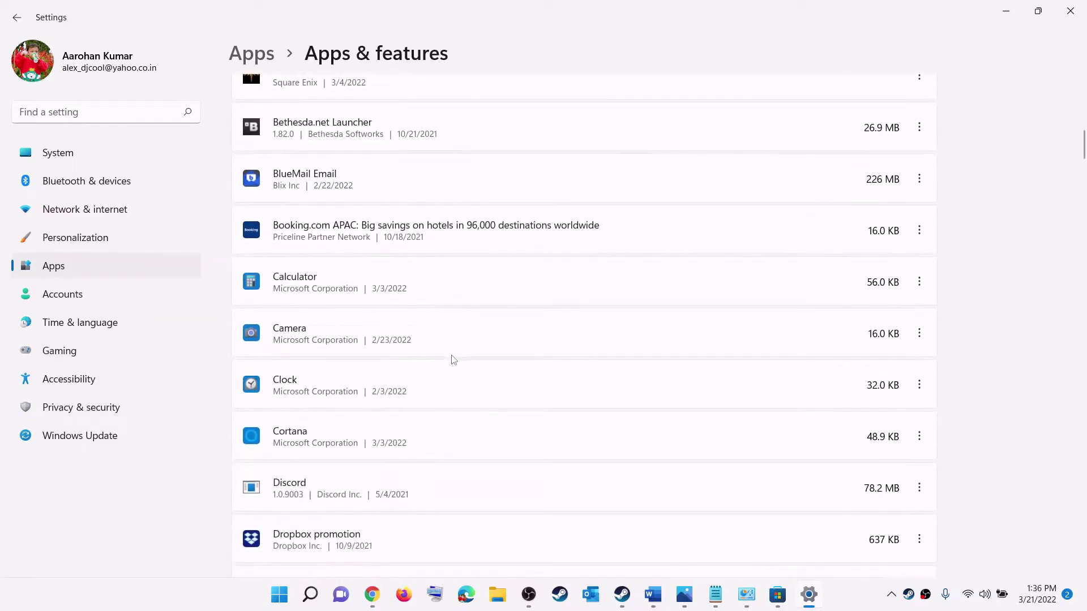
scroll(454, 360, down, 6)
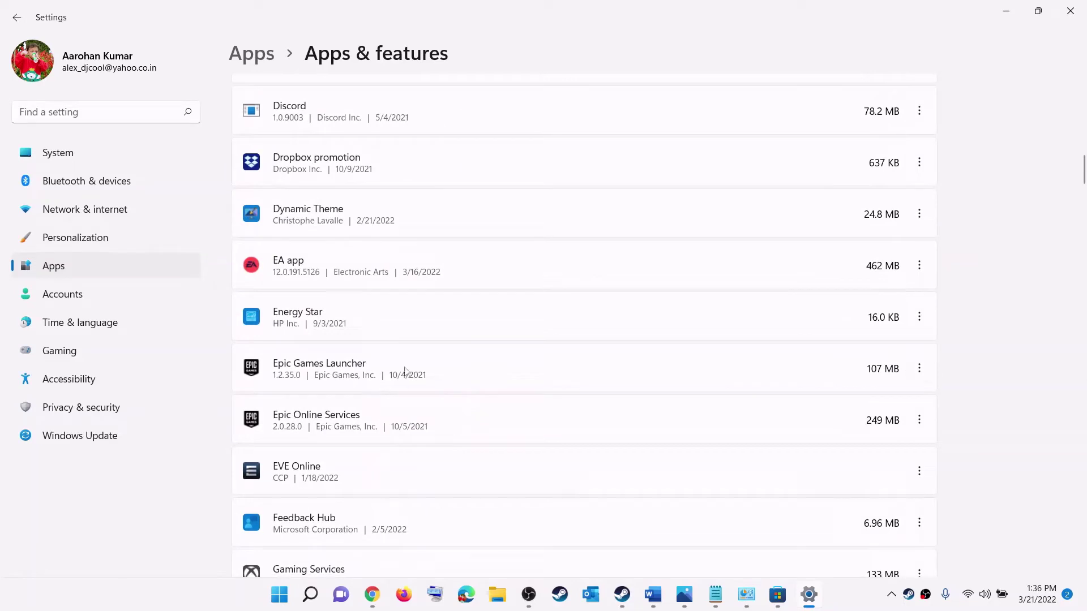
click(921, 373)
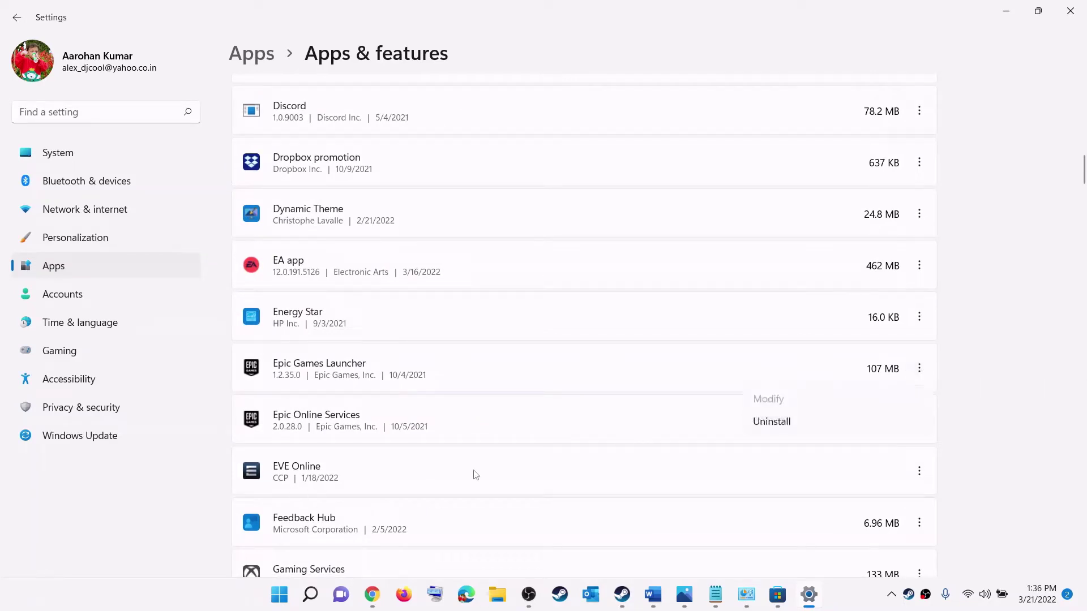
scroll(509, 468, down, 5)
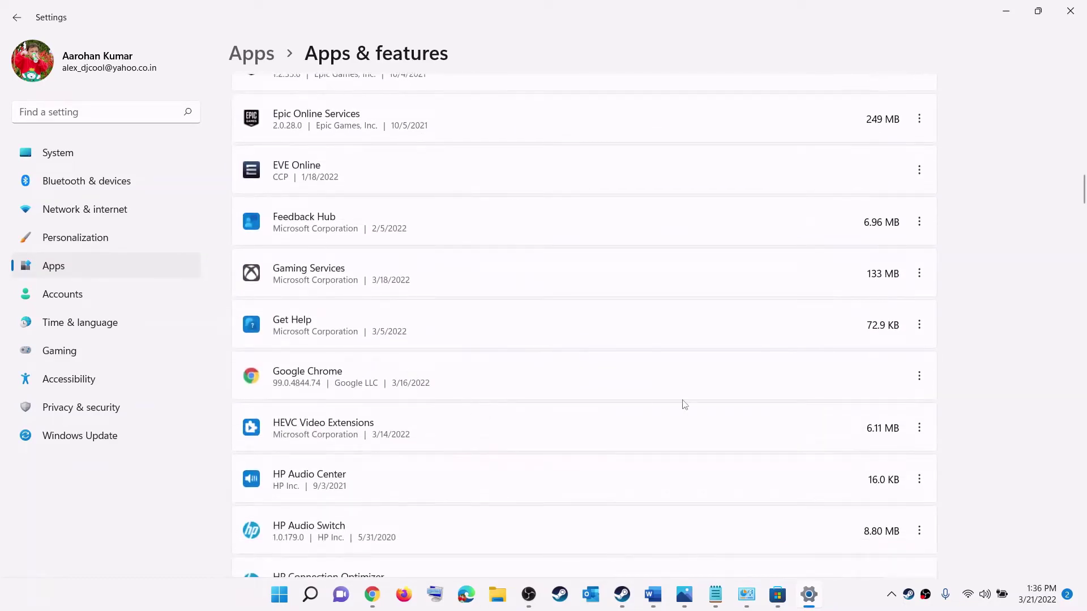
scroll(684, 404, down, 10)
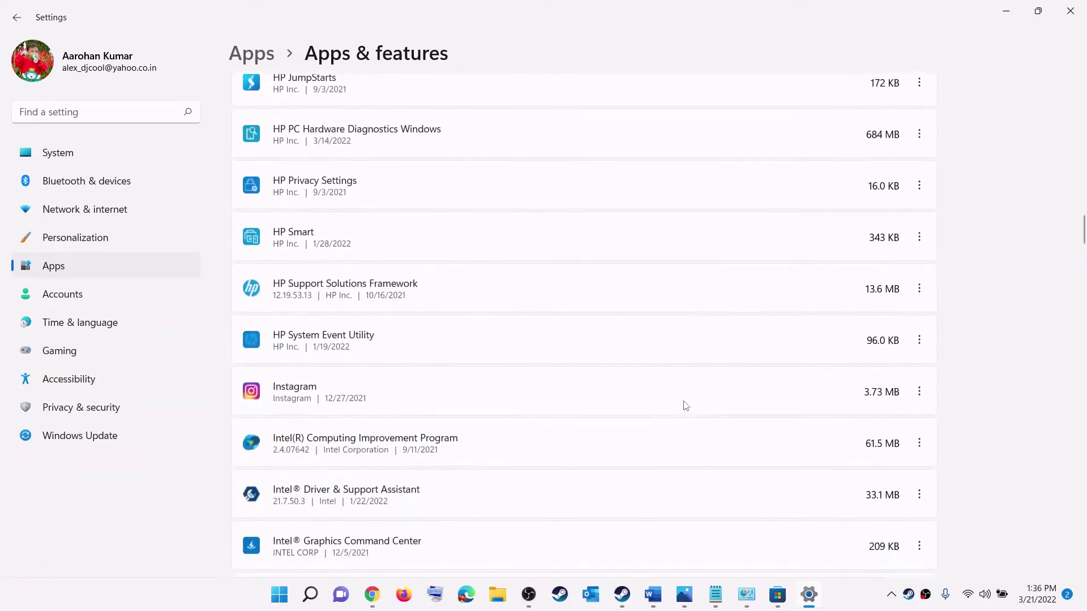
click(920, 393)
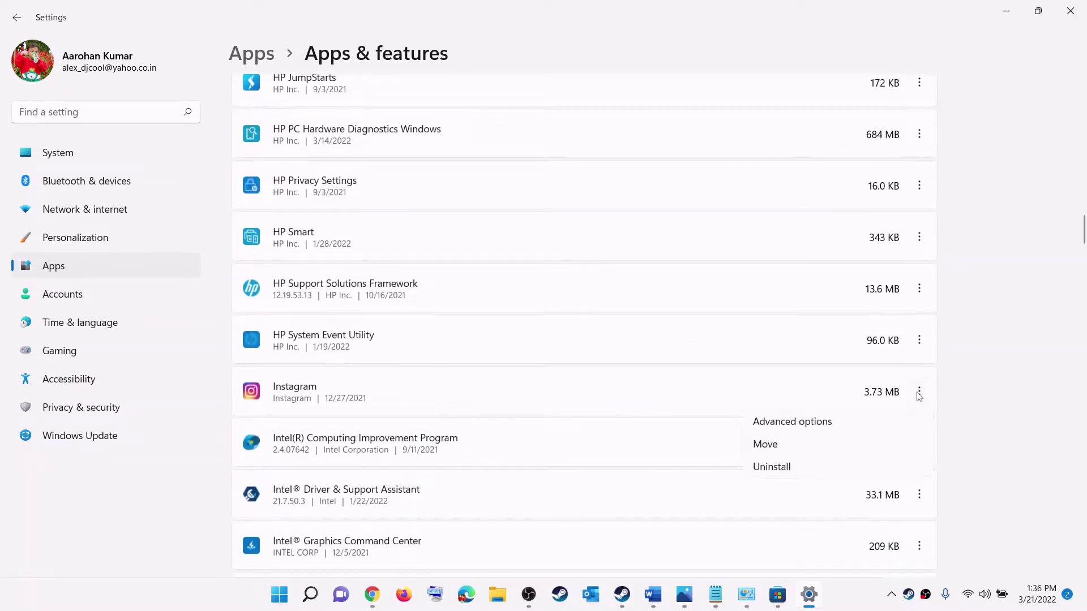
click(920, 392)
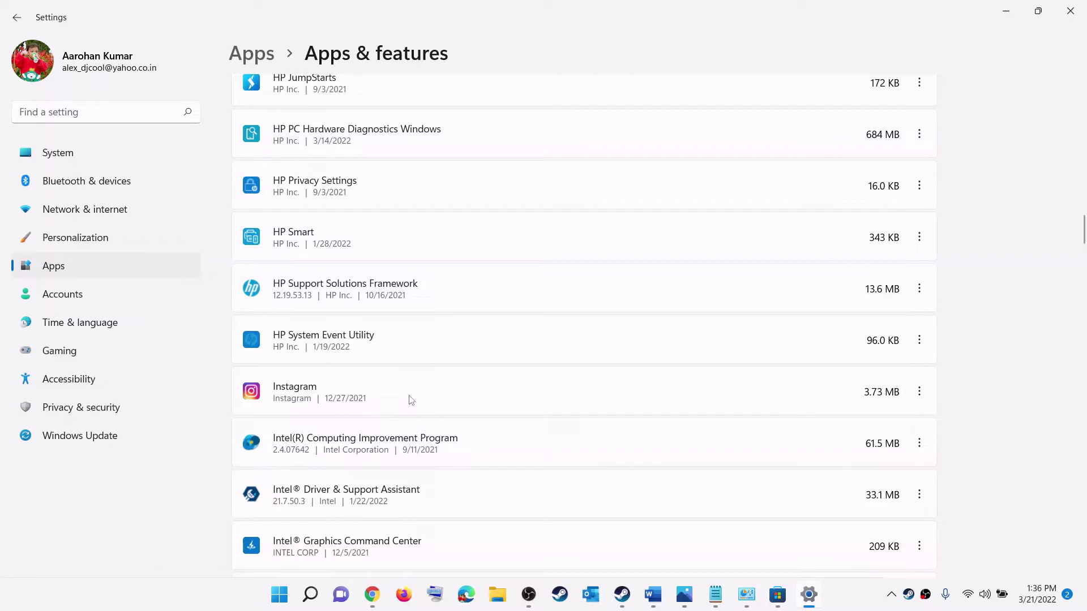
click(919, 392)
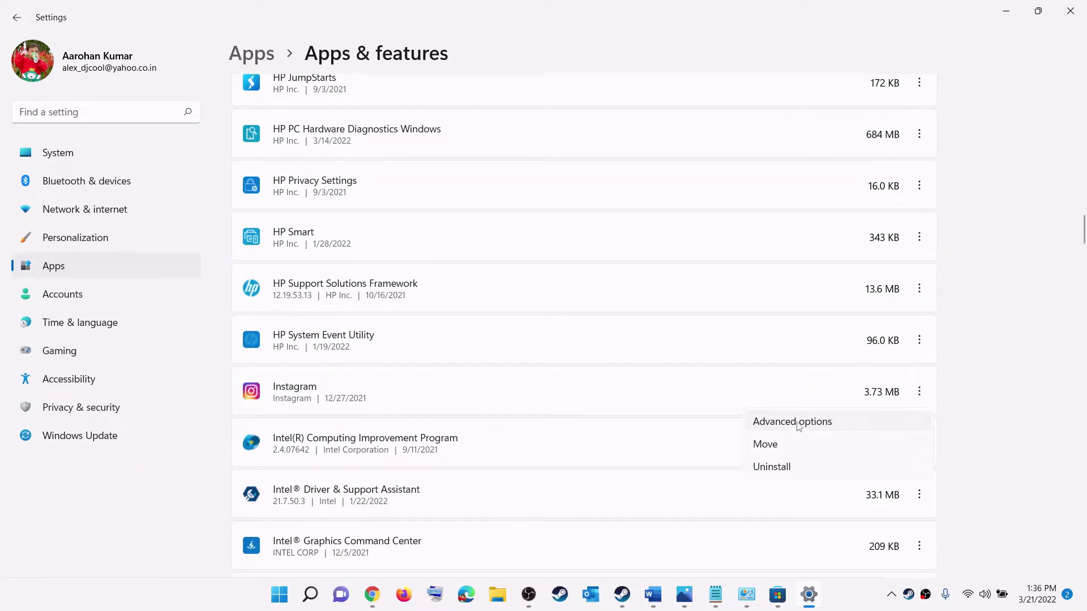
click(855, 421)
- Repair the Instagram app, then reset it, confirming deletion of its data
scroll(359, 393, down, 7)
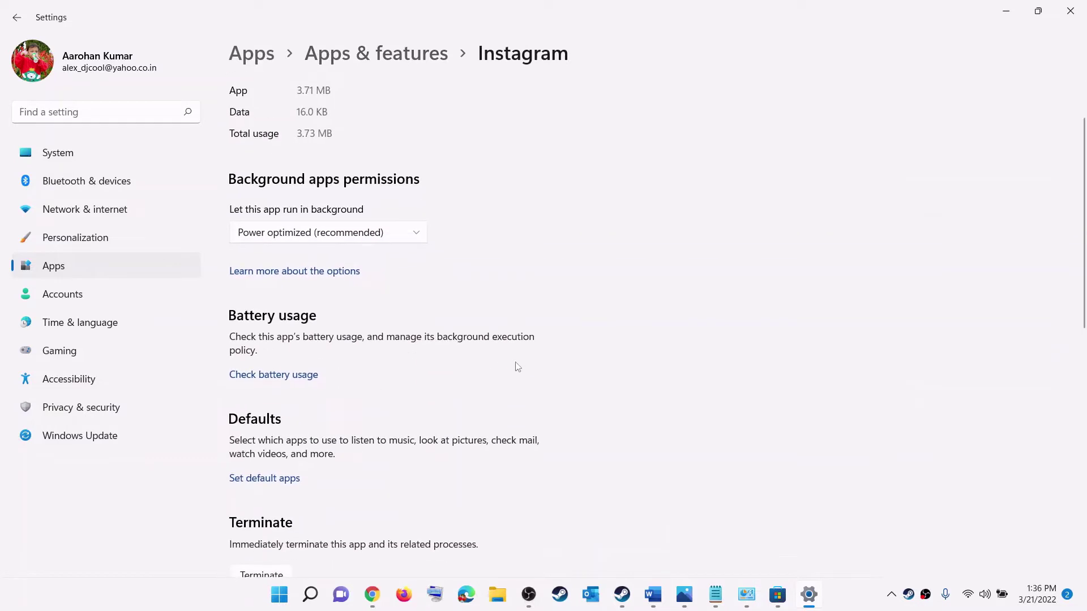
scroll(430, 430, down, 1)
click(275, 323)
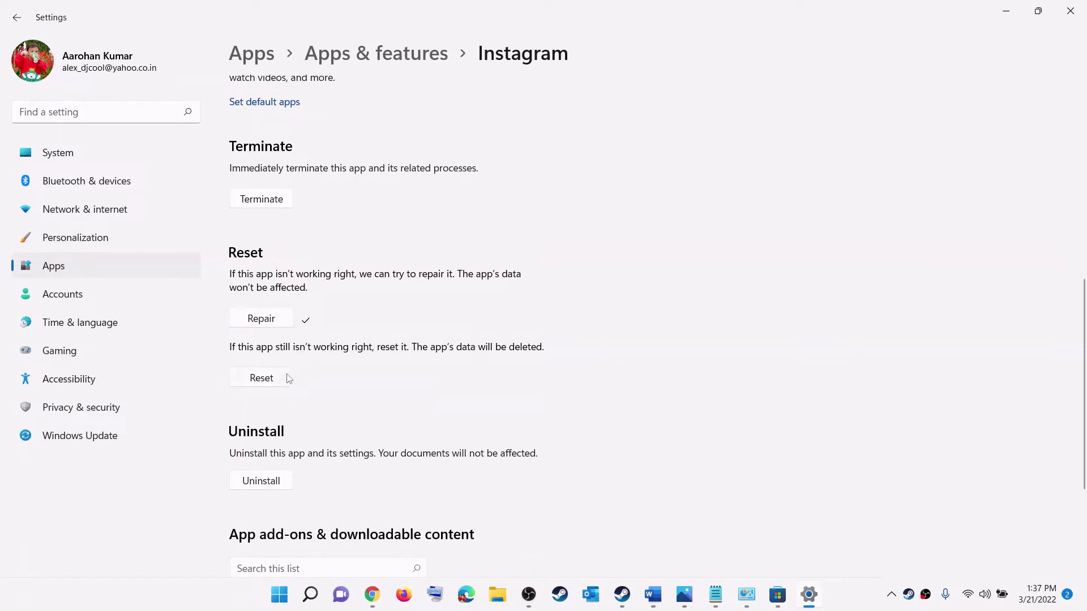
click(272, 378)
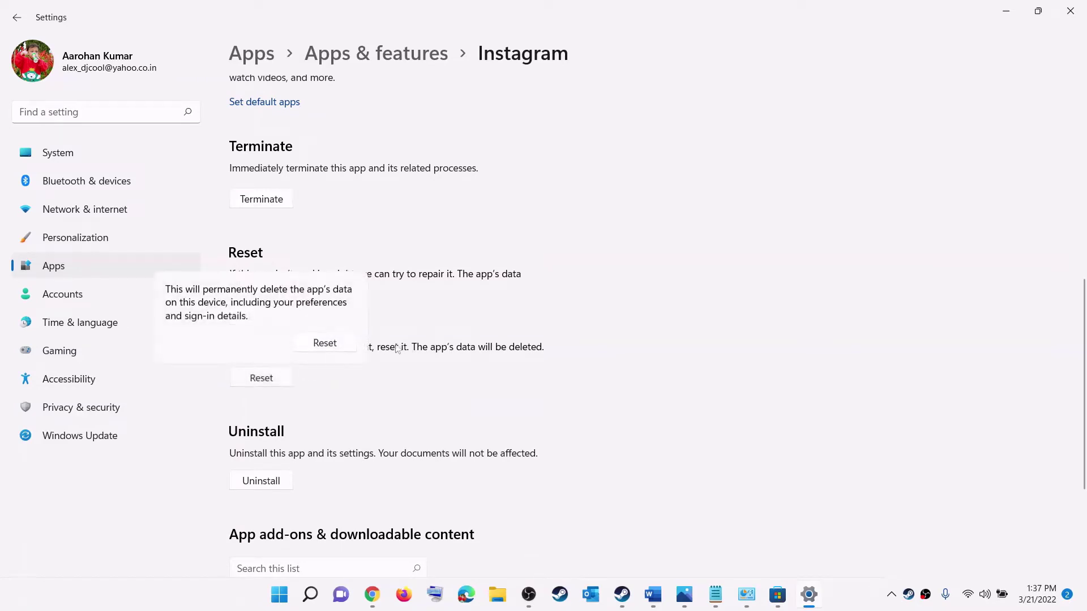
click(323, 343)
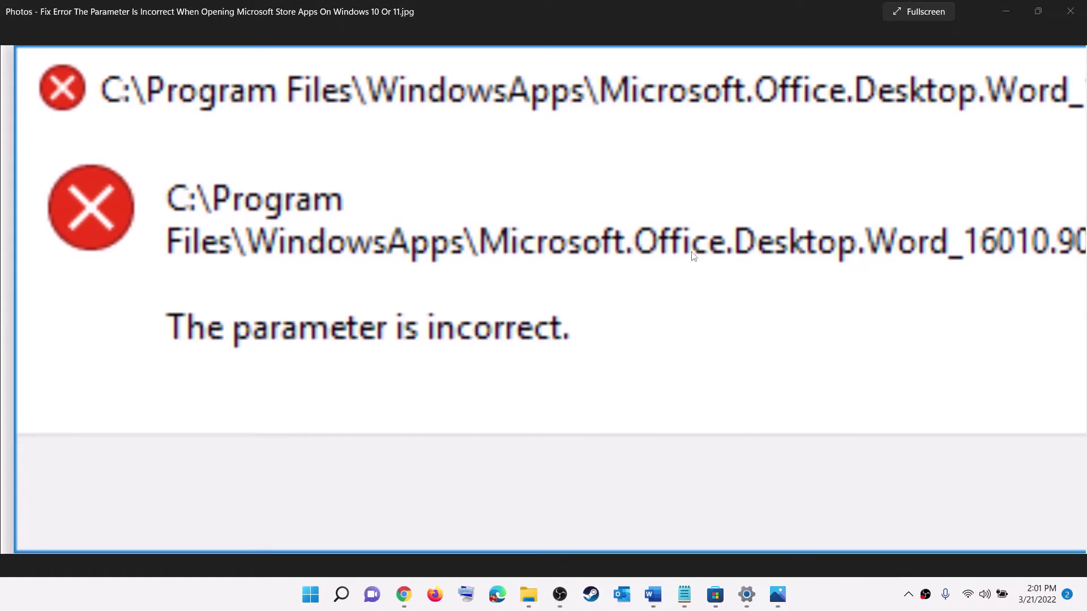
- From Control Panel's Uninstall a program list, choose Change on Microsoft 365 and approve the admin prompt
click(316, 597)
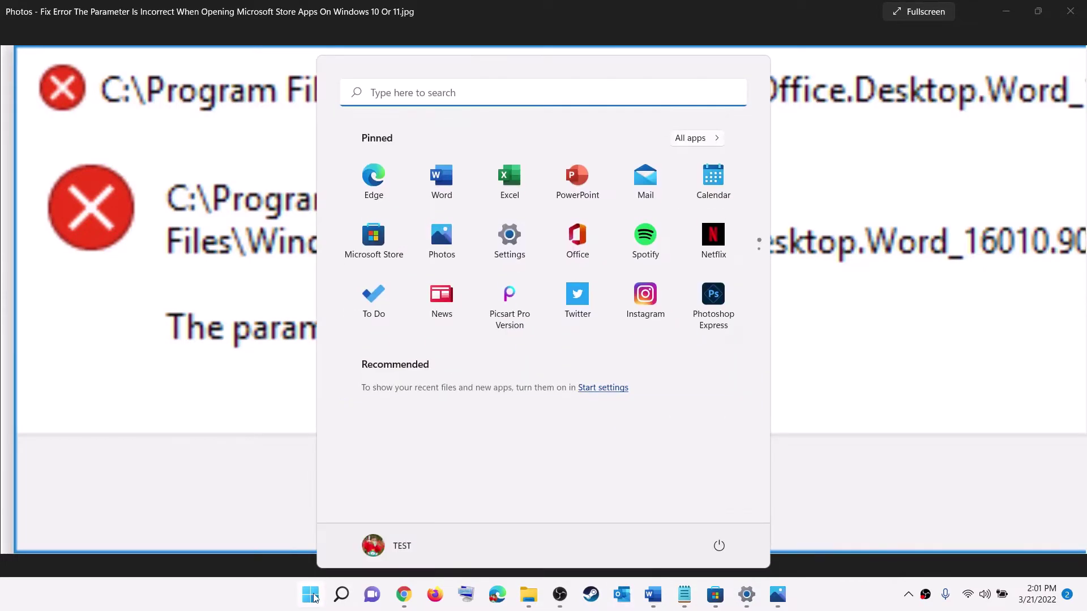
text(control)
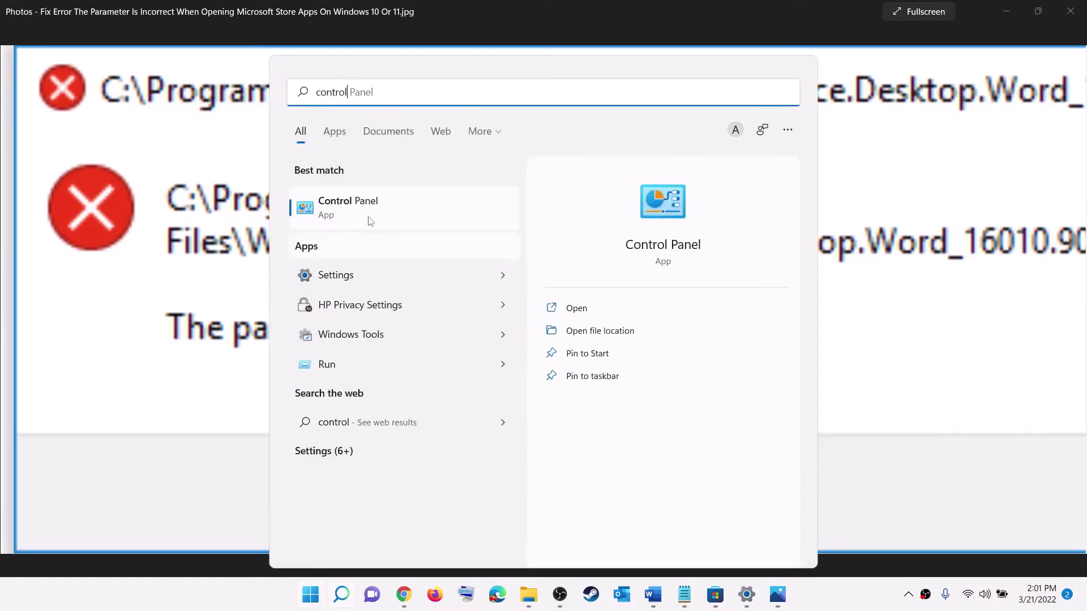
click(381, 223)
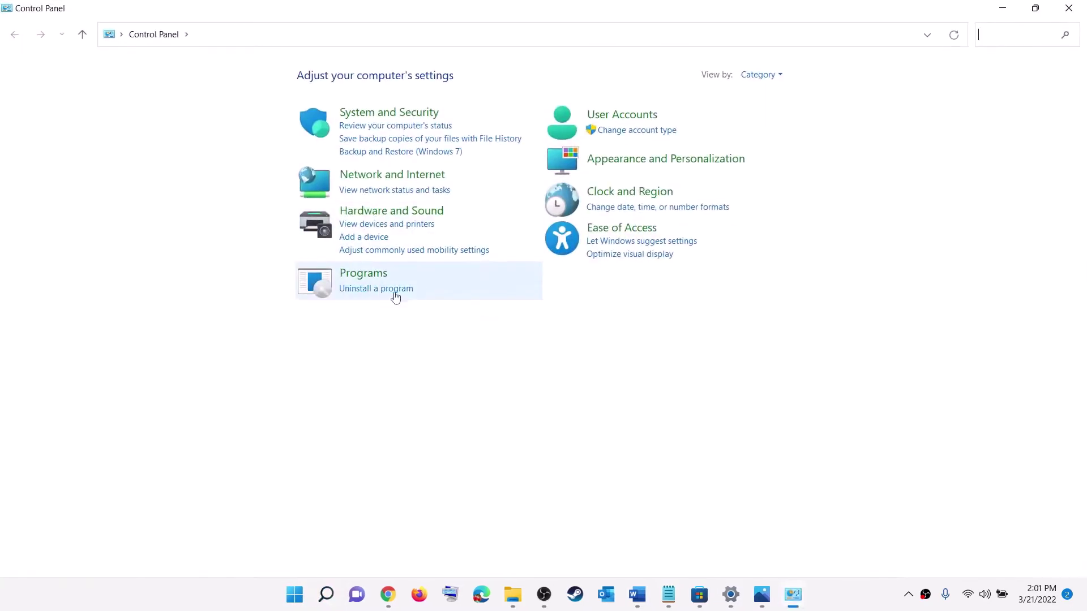
click(369, 291)
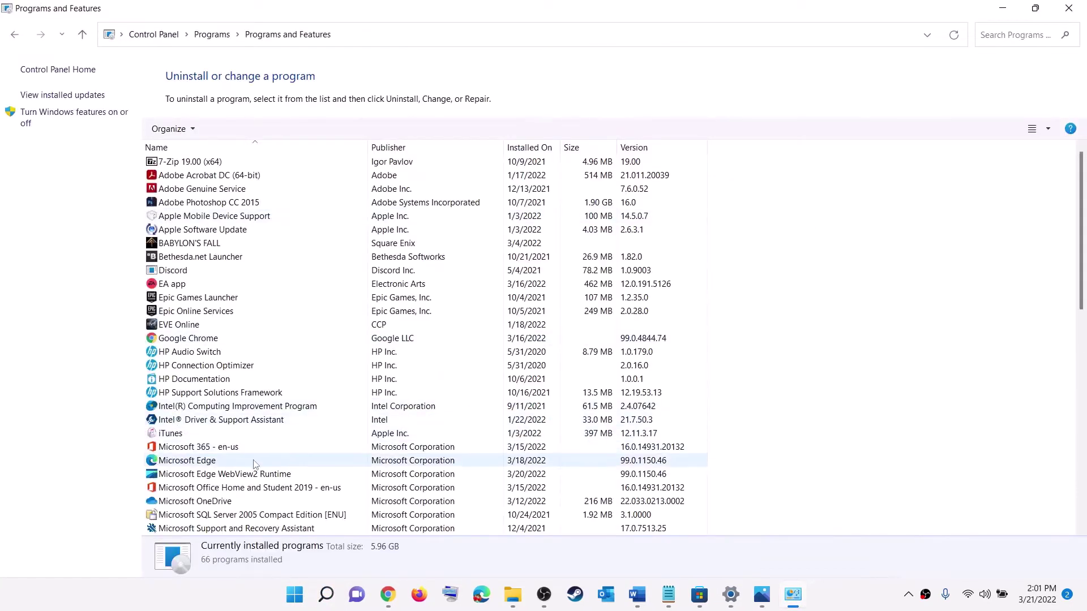
click(206, 448)
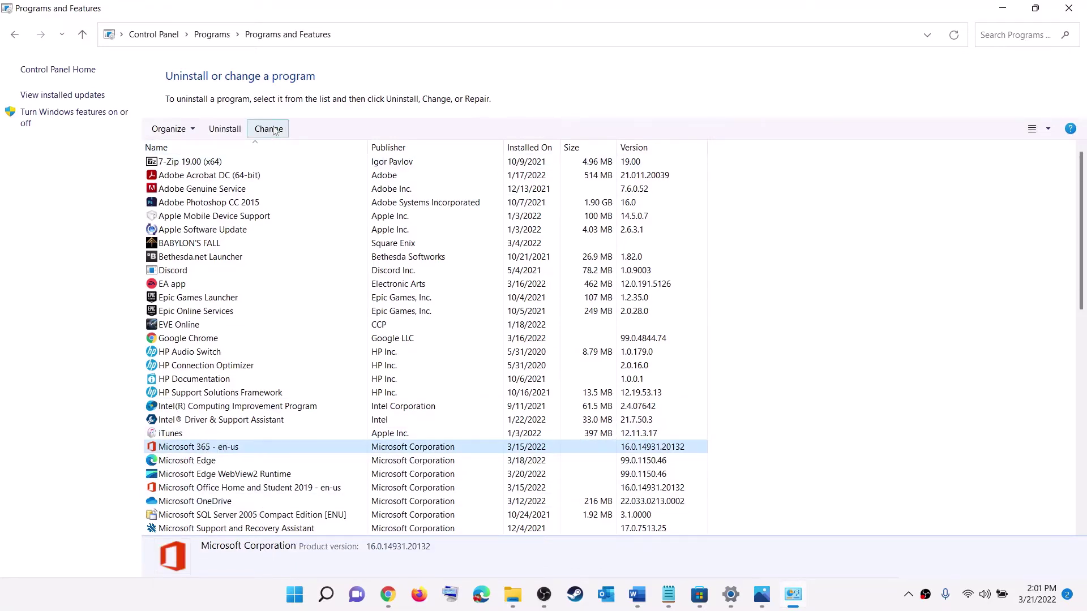
right_click(221, 450)
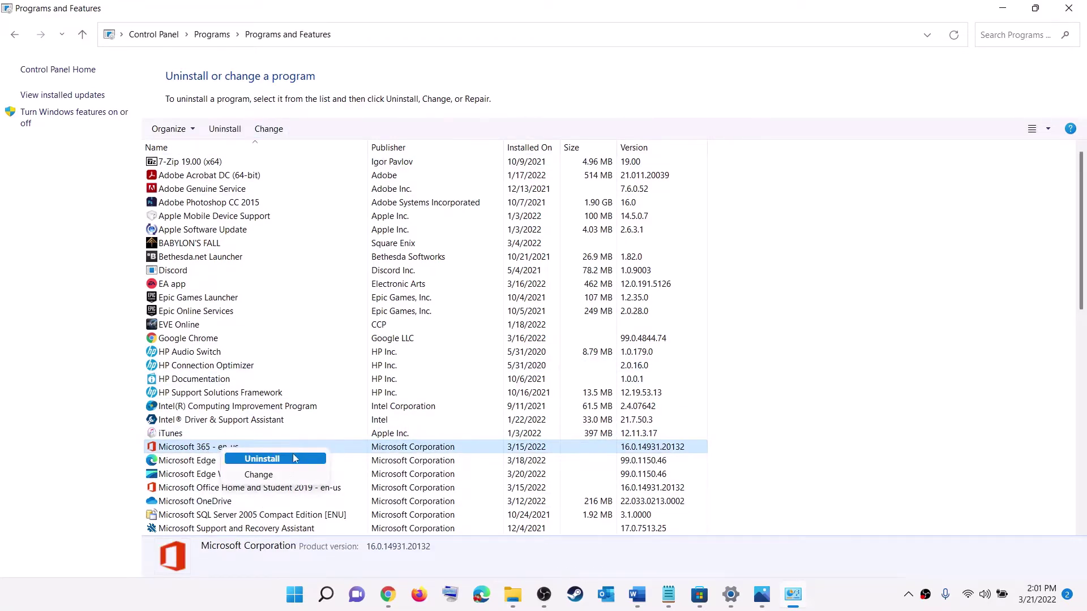
click(275, 476)
click(443, 417)
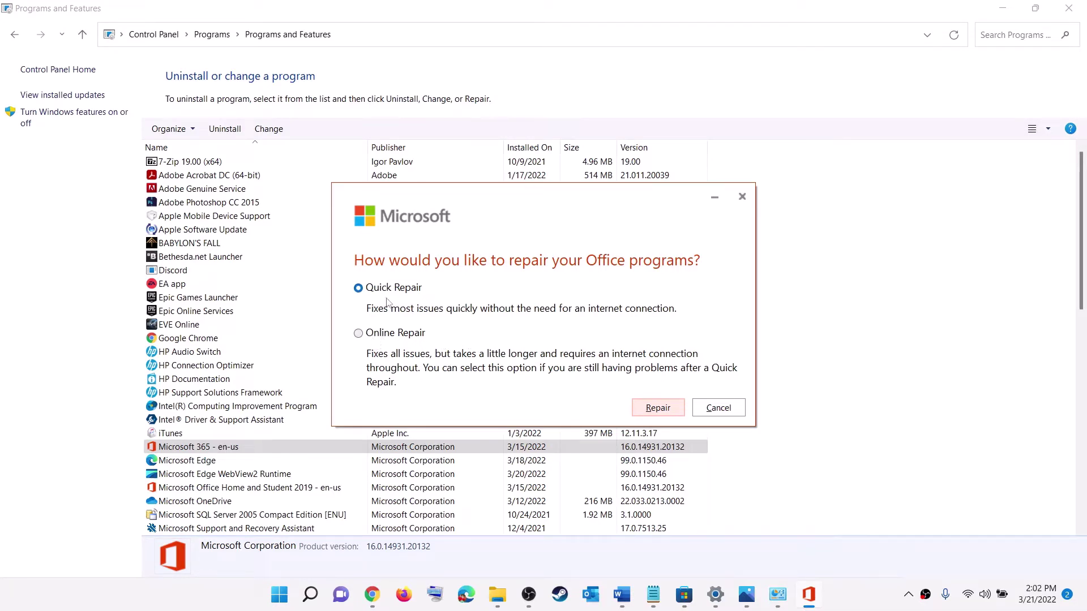
click(860, 604)
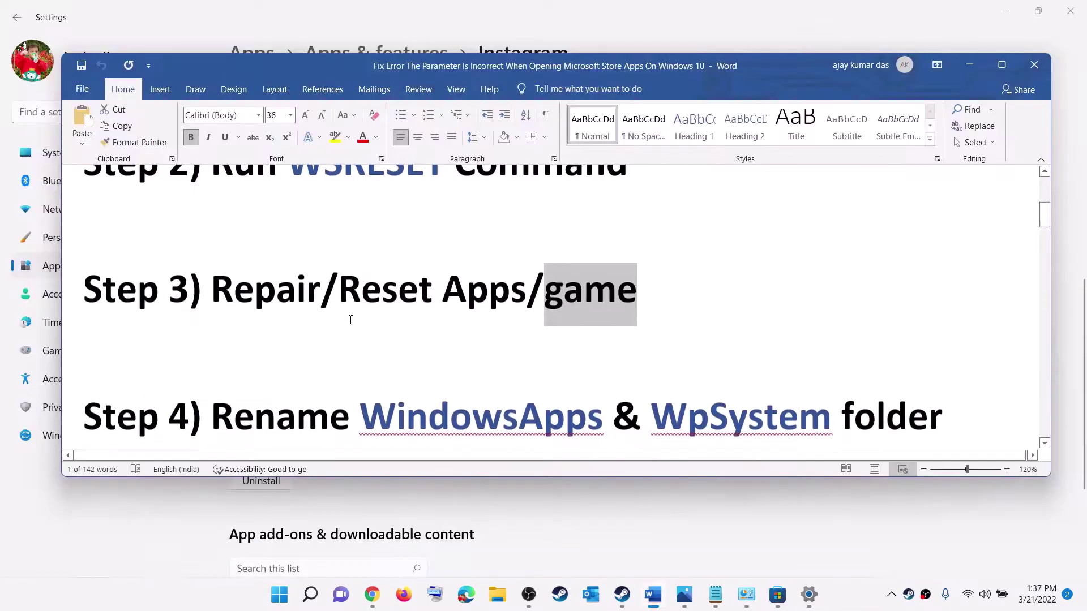
- Note the WindowsApps & WpSystem folder names, then locate WpSystem on New Volume (D:) in File Explorer
scroll(351, 317, down, 1)
drag(376, 365, 776, 390)
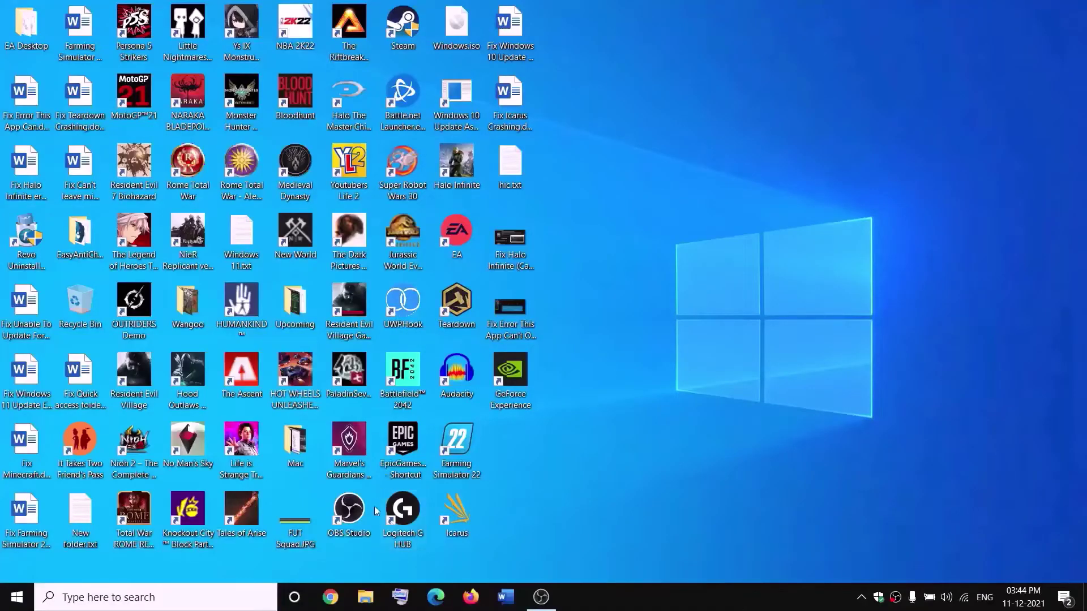
click(371, 597)
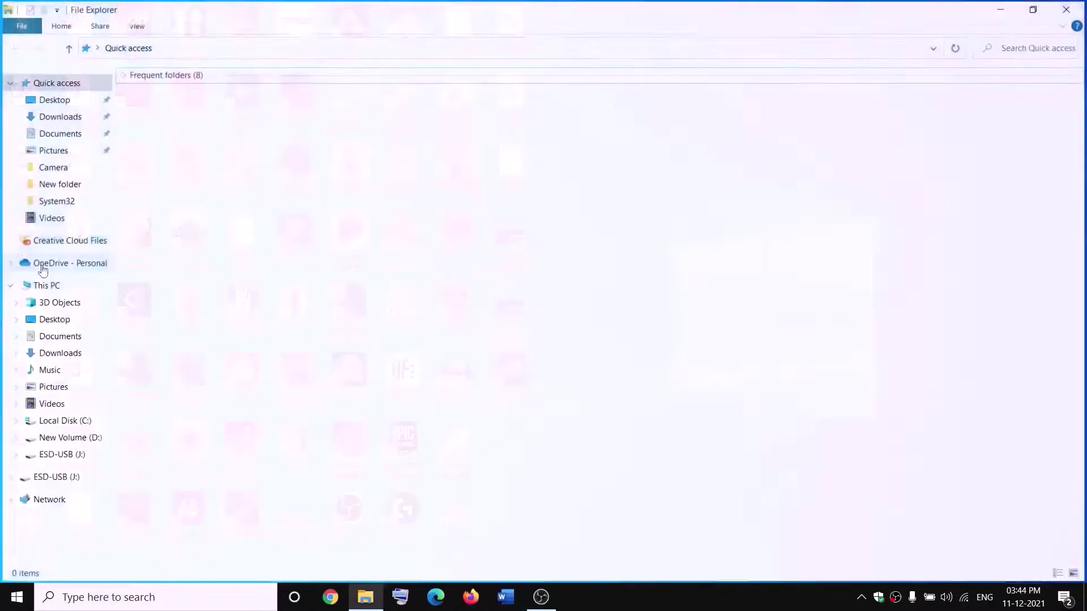
click(54, 287)
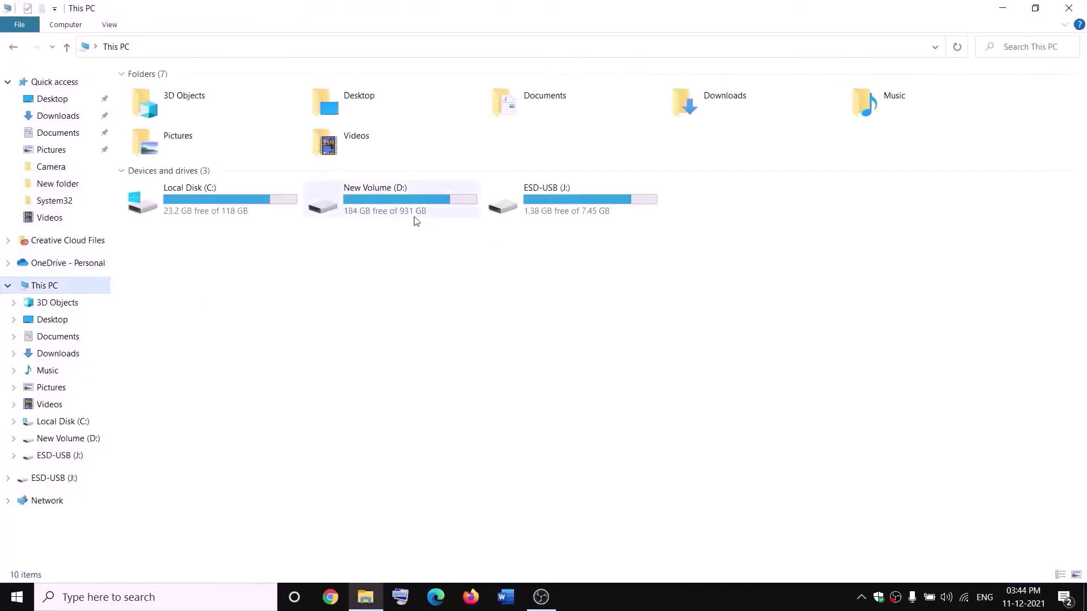
click(406, 211)
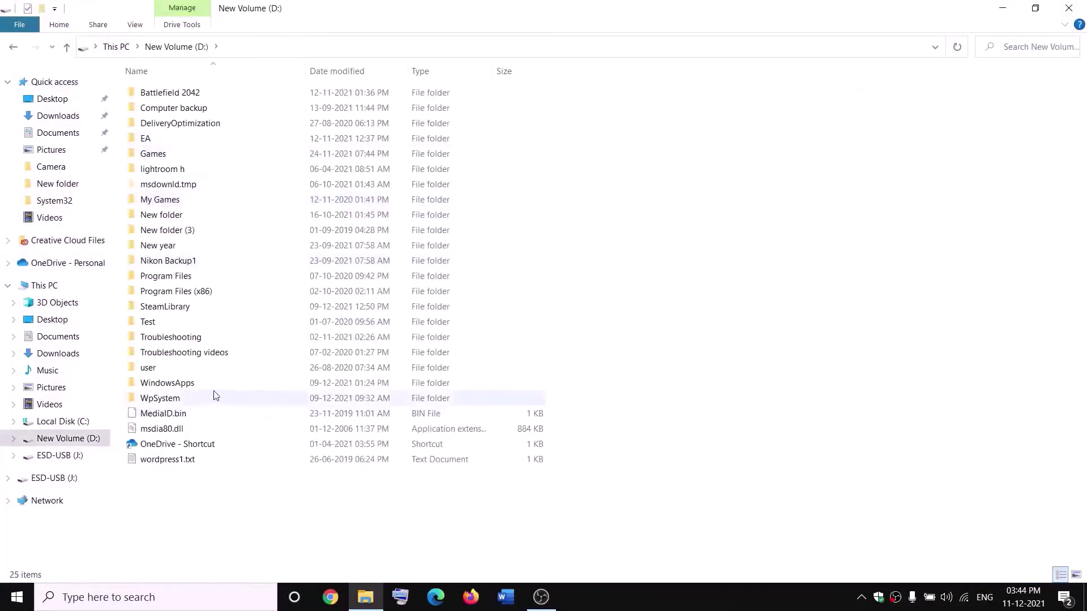
click(163, 396)
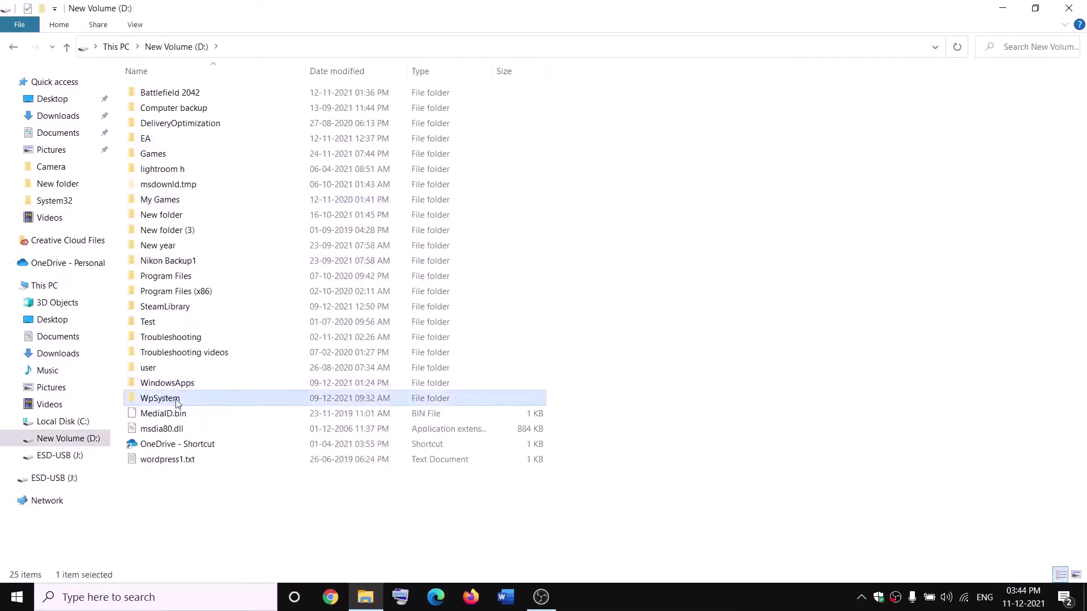
right_click(177, 403)
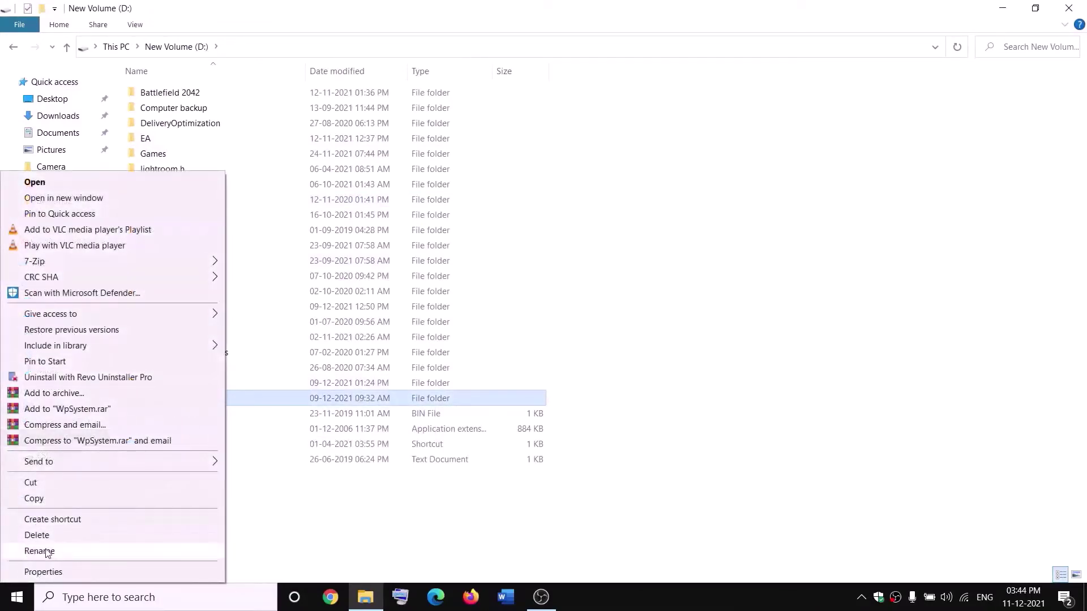
click(343, 514)
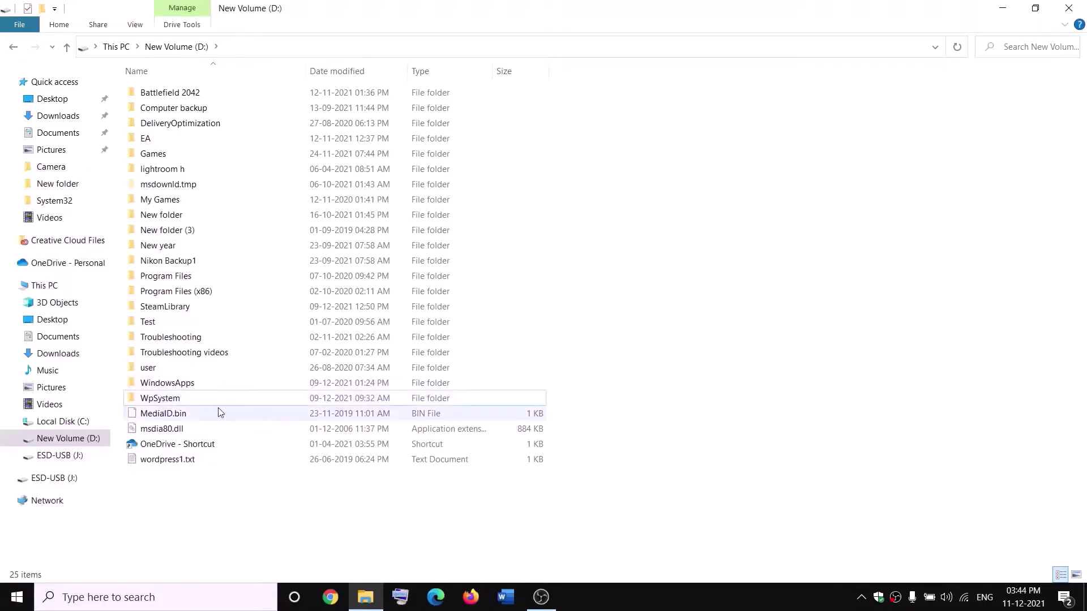
- Open the WpSystem folder's Properties and its advanced security settings
mouse_move(166, 400)
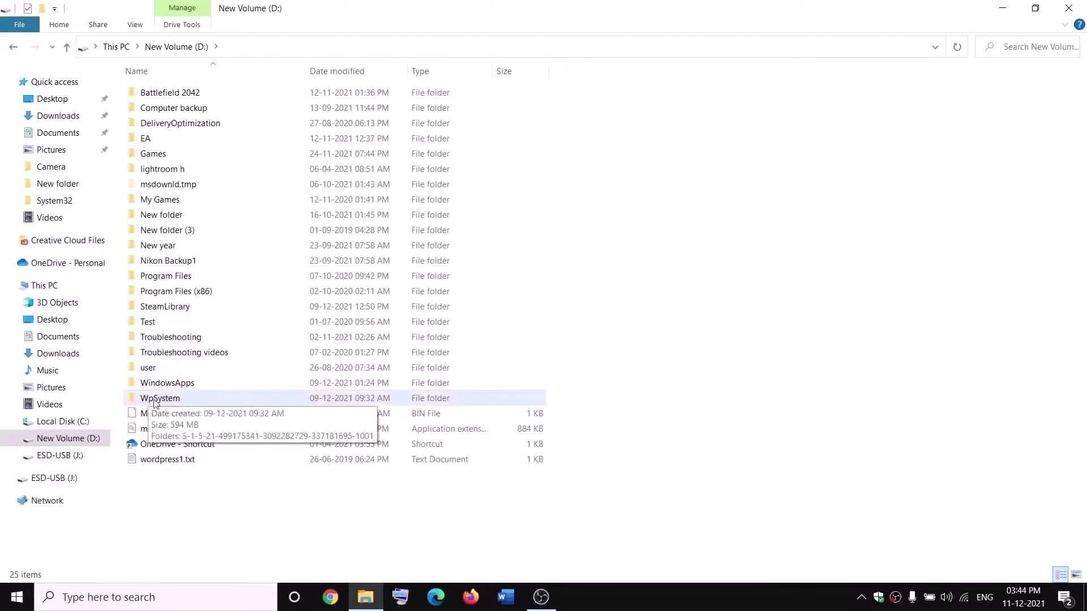
right_click(160, 399)
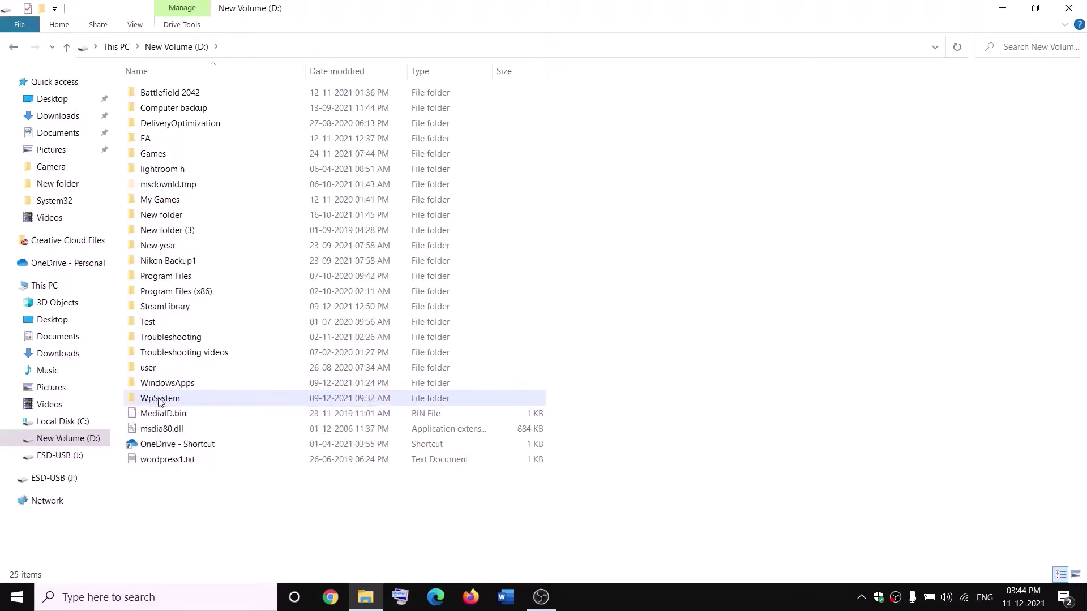
click(44, 573)
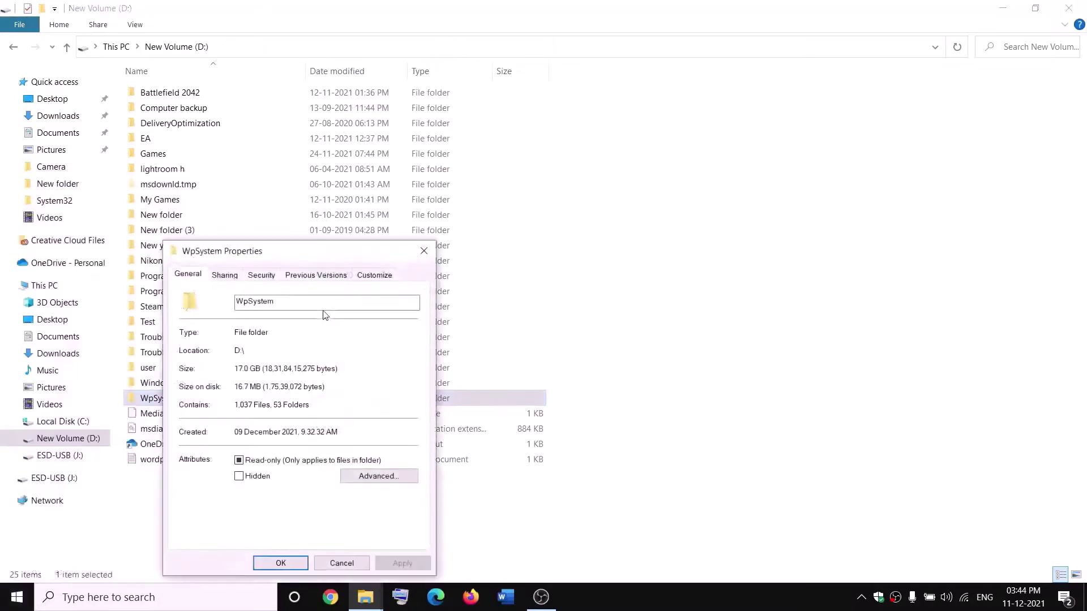
drag(390, 249, 468, 160)
click(404, 183)
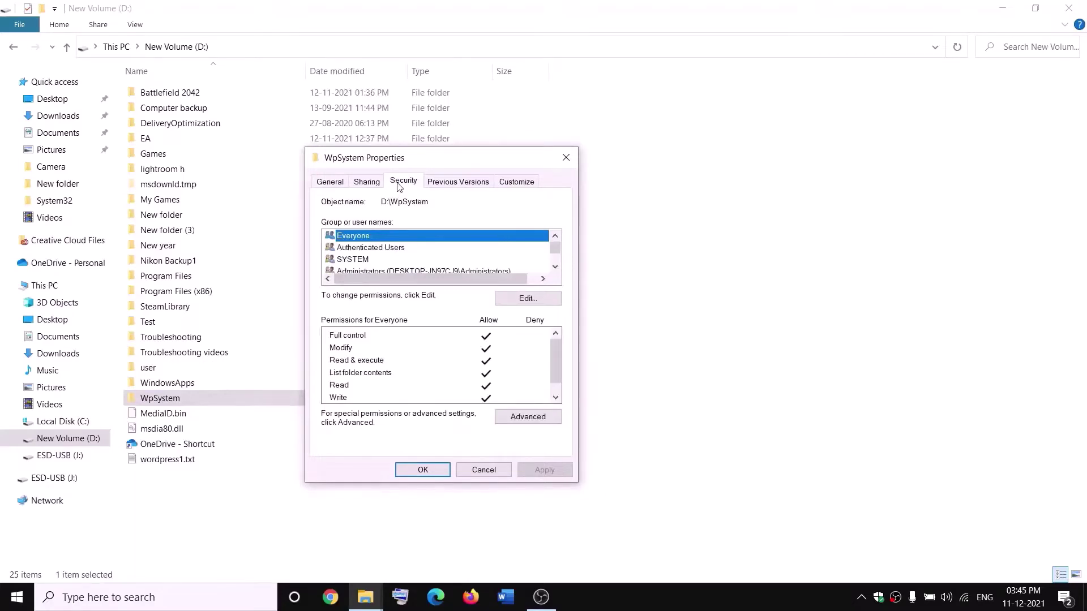
click(528, 417)
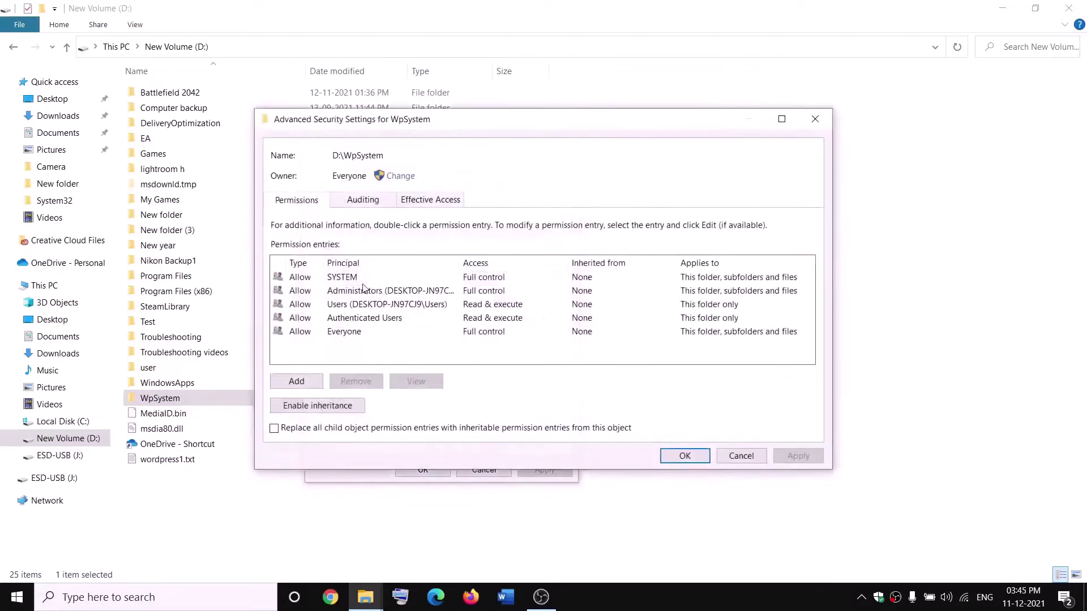
- Change the owner to Everyone, replacing ownership on subfolders and files, and apply
click(400, 176)
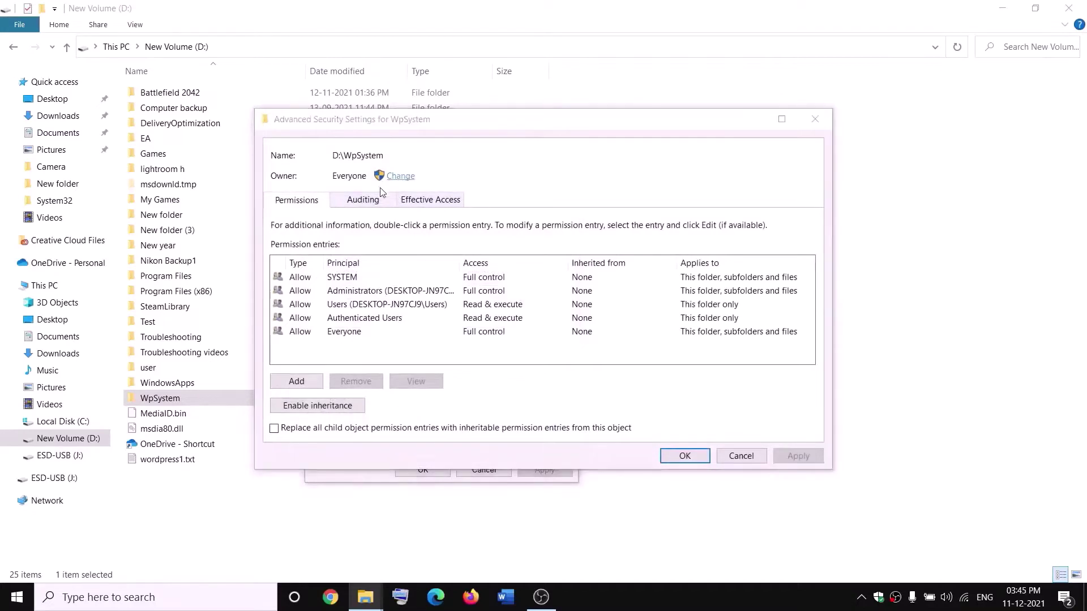
text(w)
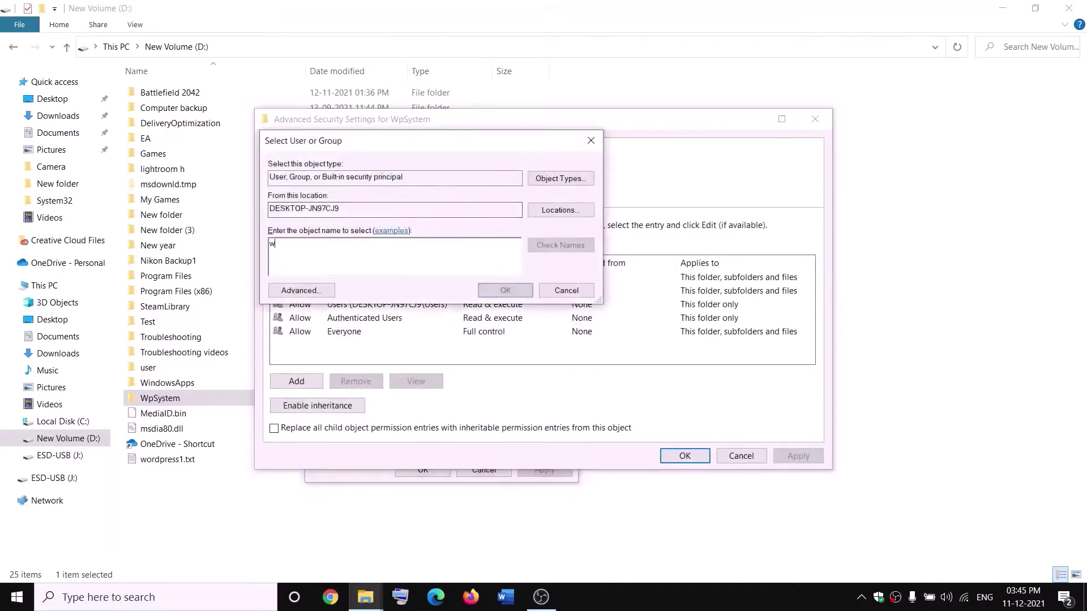
key(BackSpace)
text(everyone)
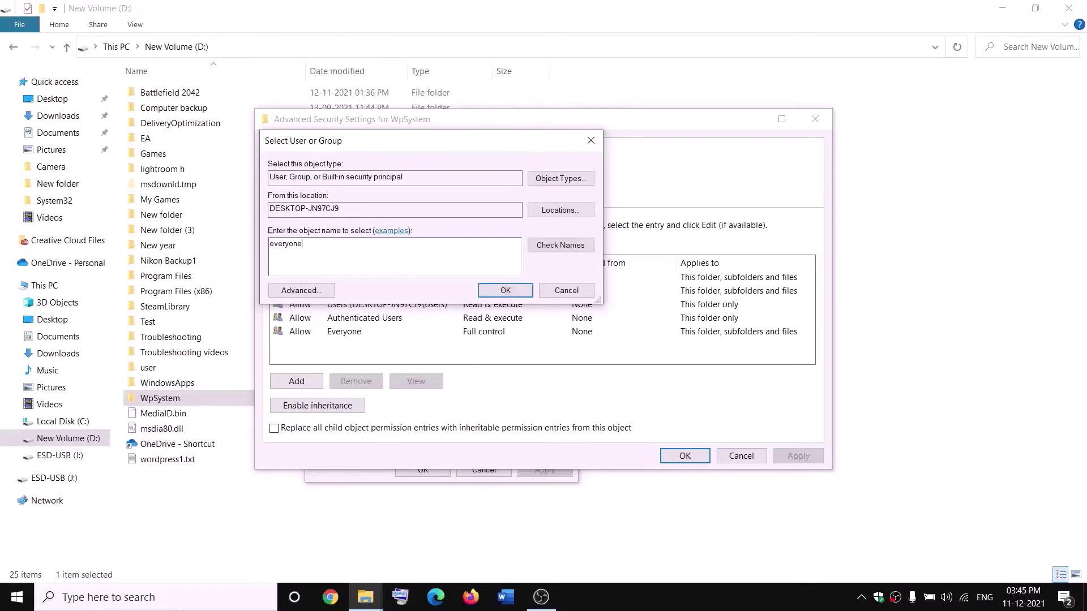
drag(327, 242, 268, 243)
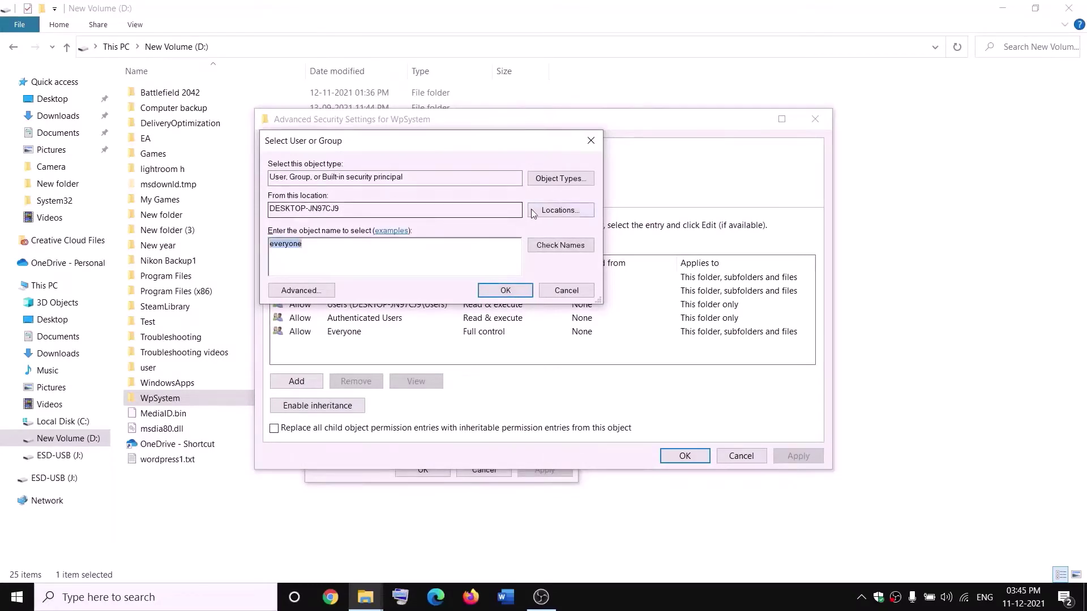
click(560, 245)
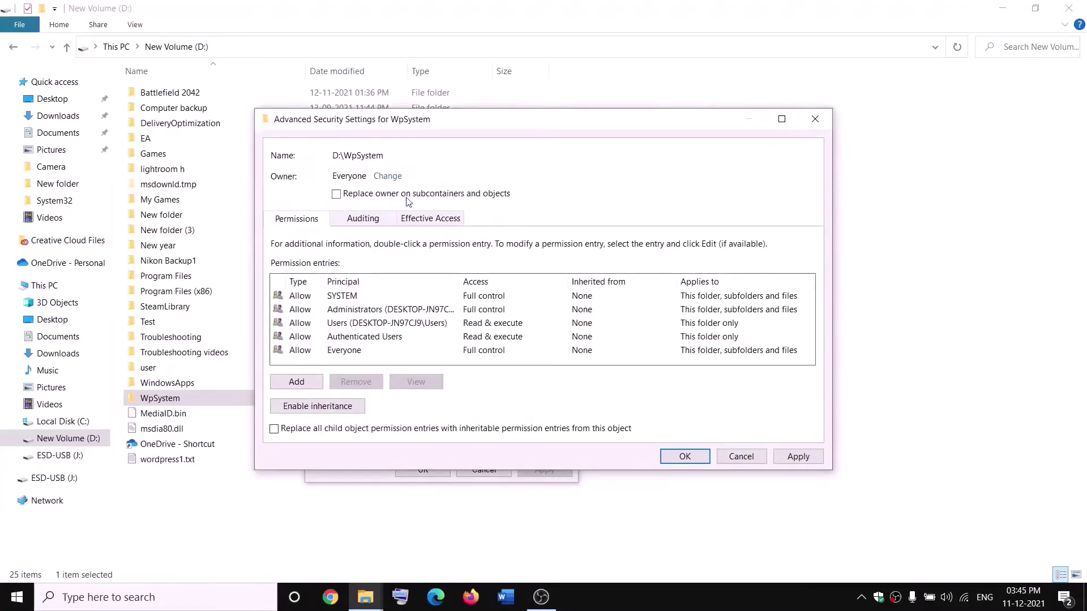
click(335, 194)
click(798, 457)
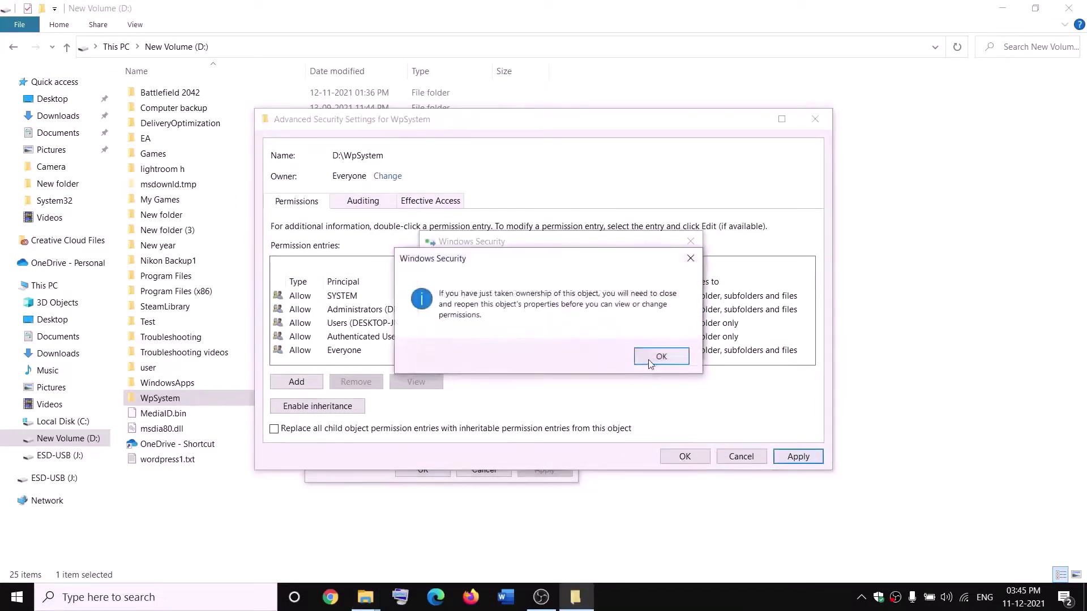
click(660, 356)
click(425, 470)
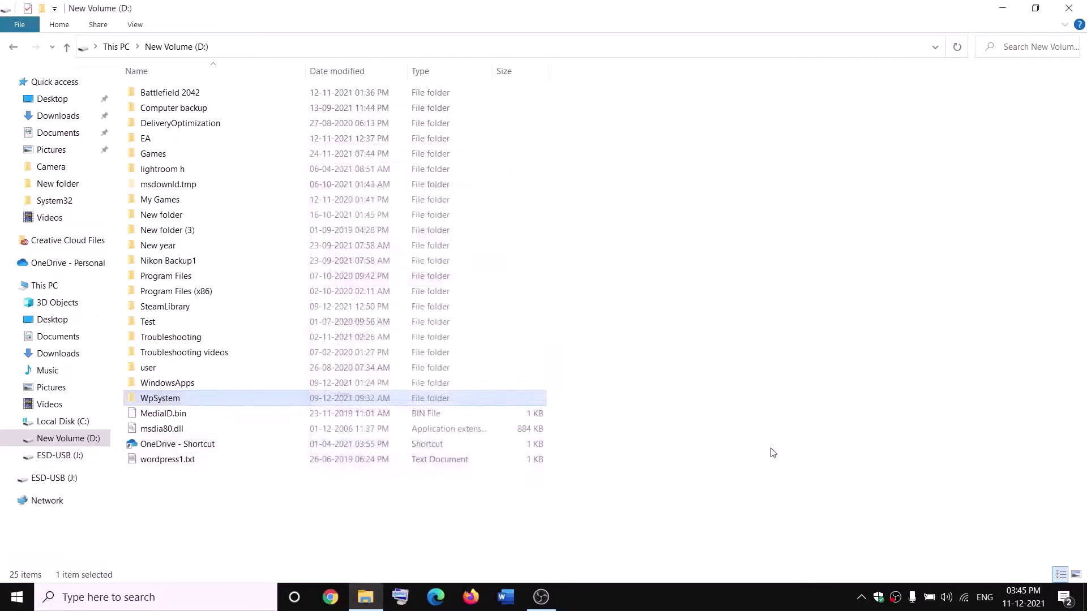
- Reopen the WpSystem folder's advanced security settings from its Properties Security tab
right_click(162, 401)
click(66, 570)
drag(326, 253, 396, 183)
click(400, 208)
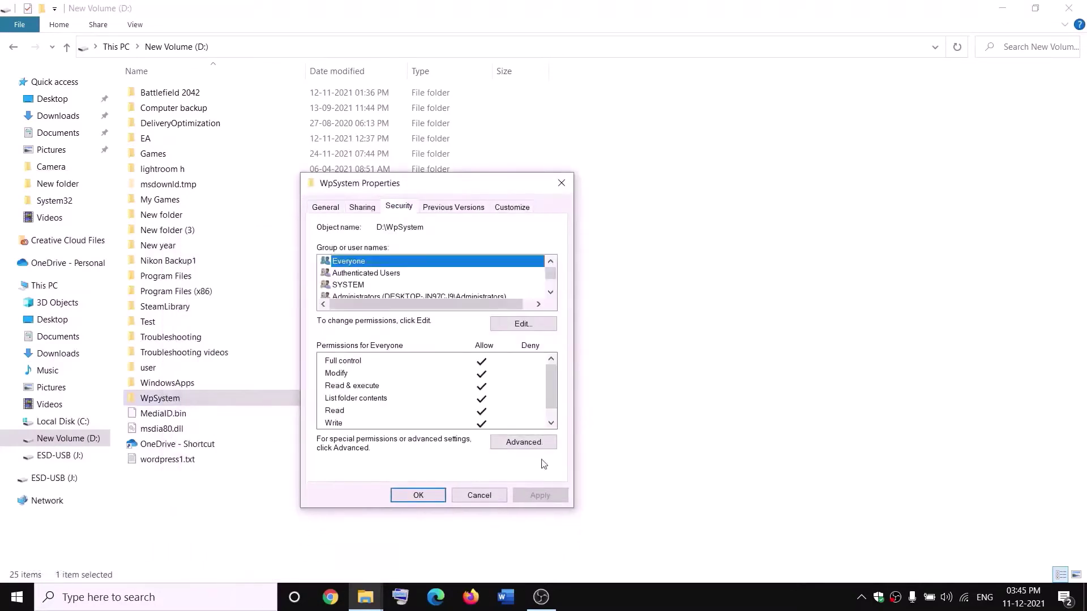
click(523, 442)
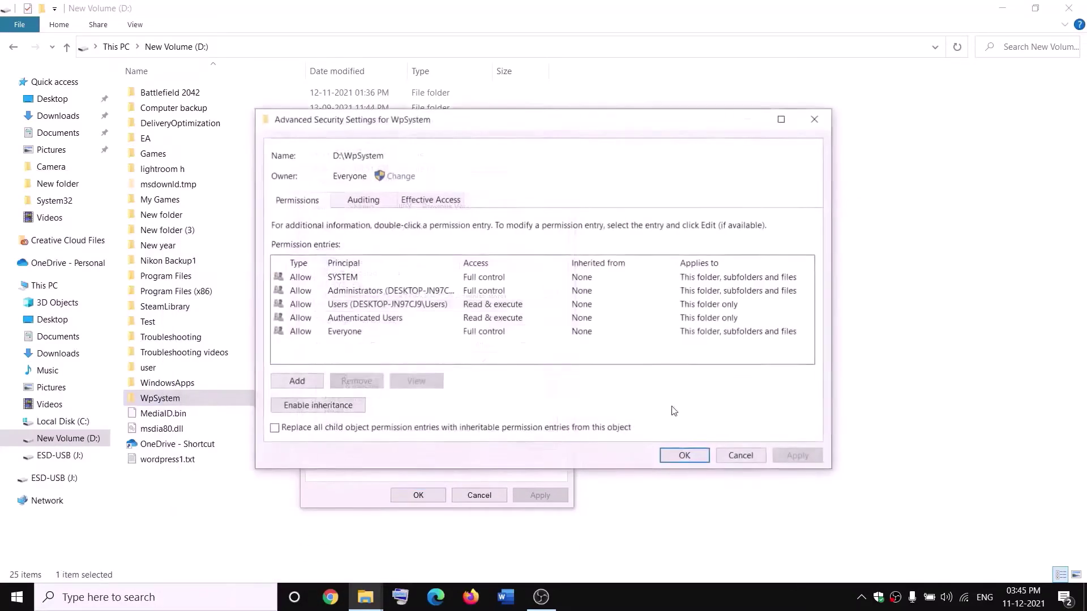
- Add a permission entry granting Everyone Full control, then apply and close all dialogs
click(296, 381)
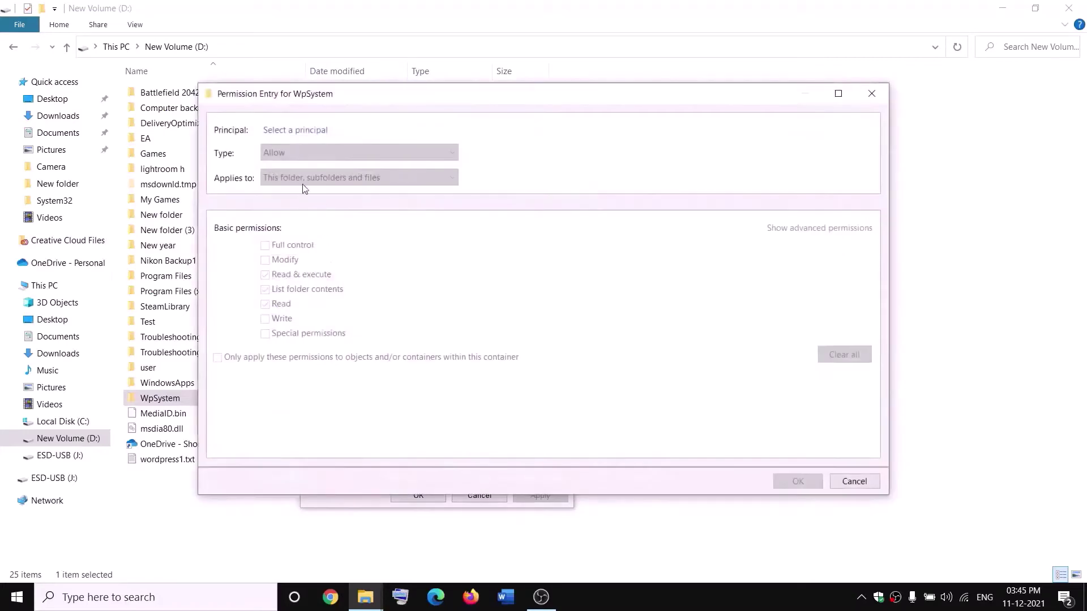
click(296, 131)
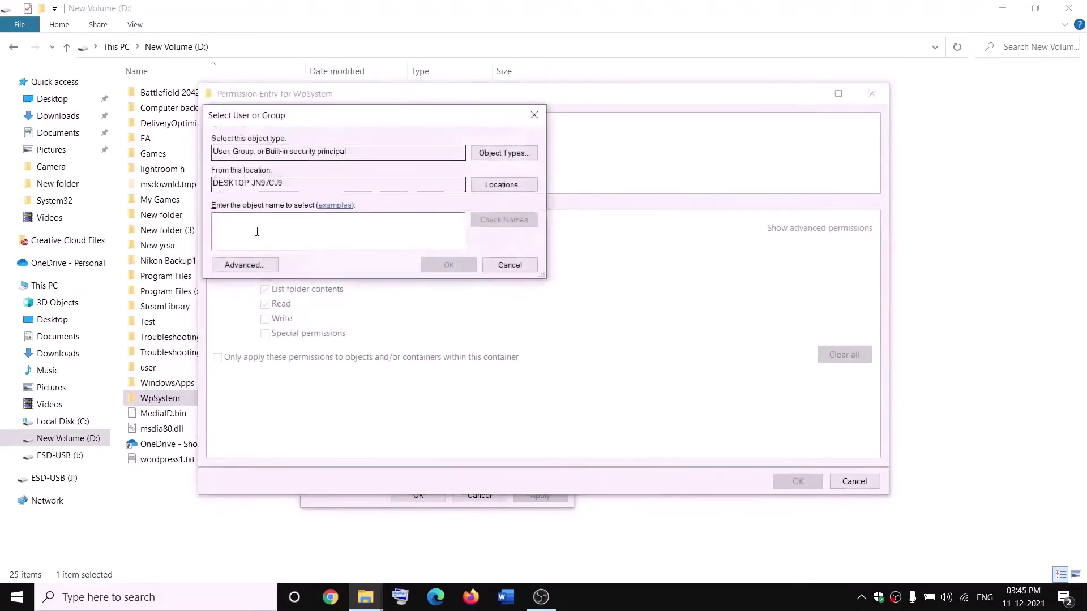
text(everyone)
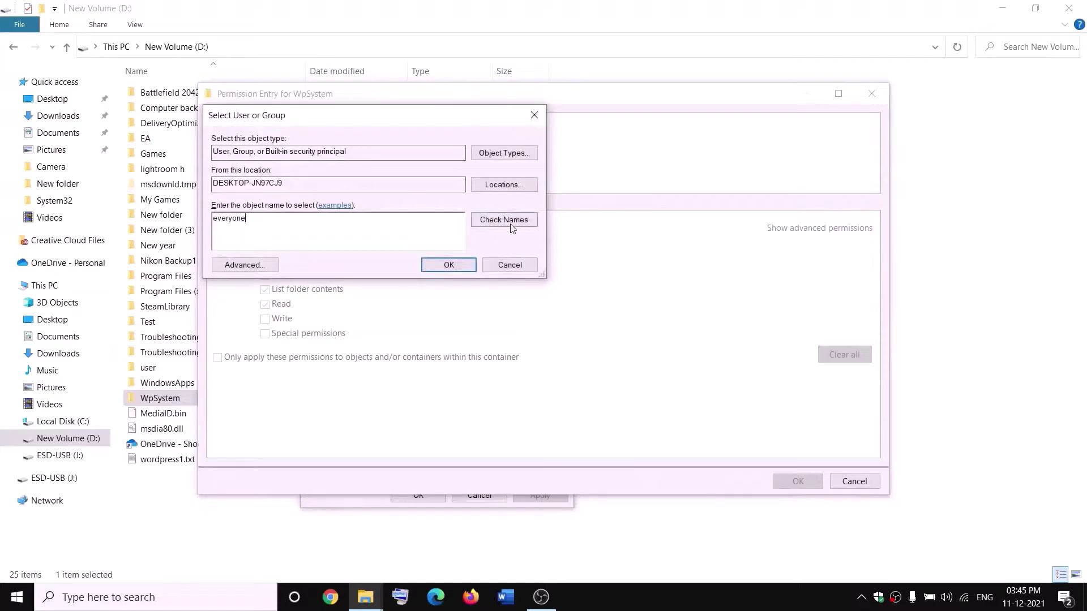
click(501, 220)
click(452, 264)
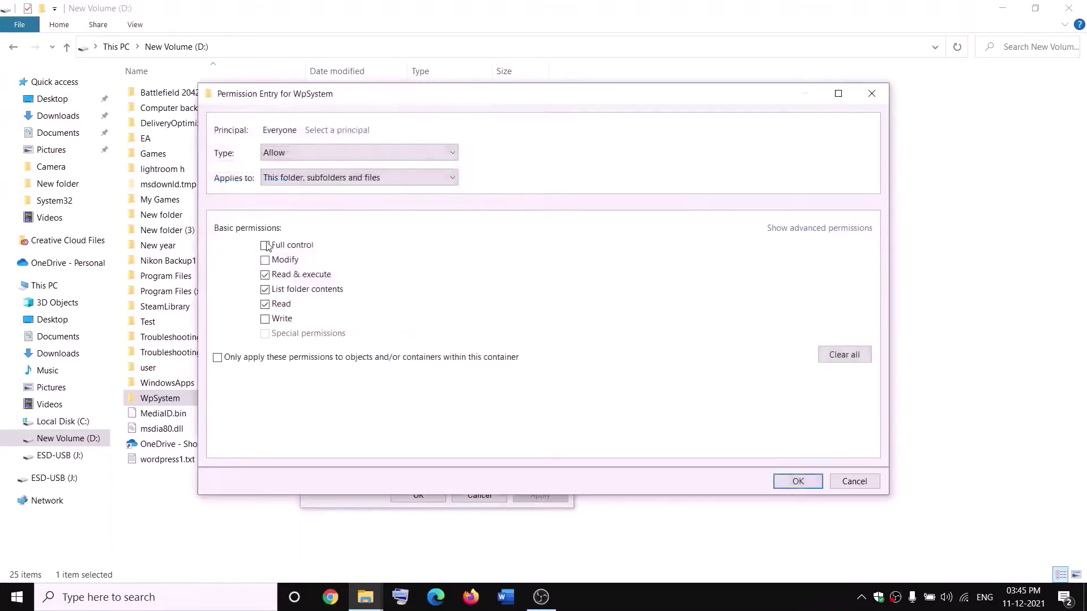
click(265, 247)
click(800, 482)
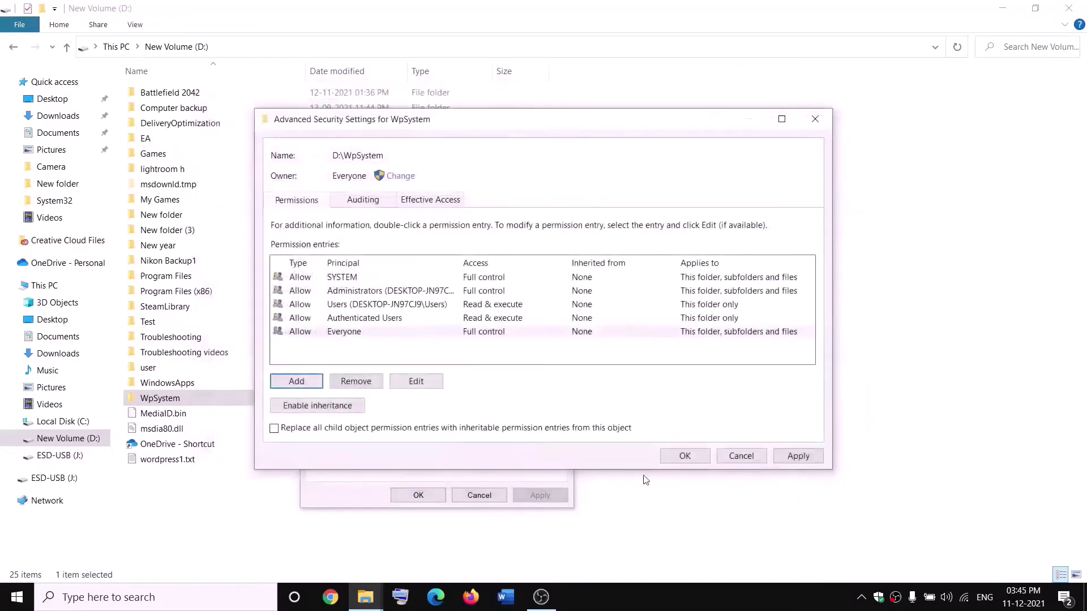
click(798, 456)
click(685, 455)
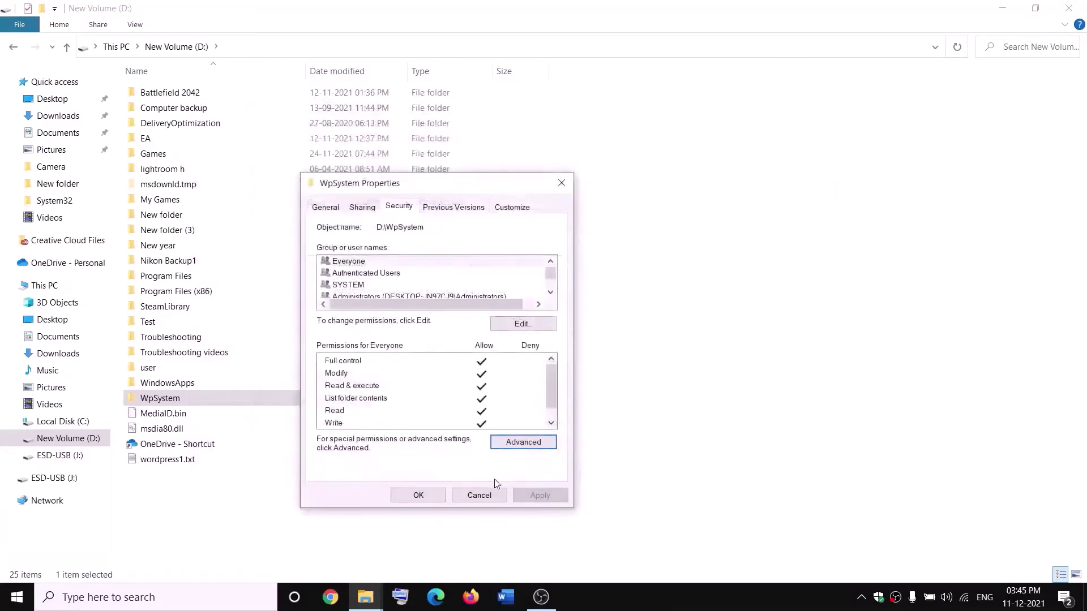
click(417, 495)
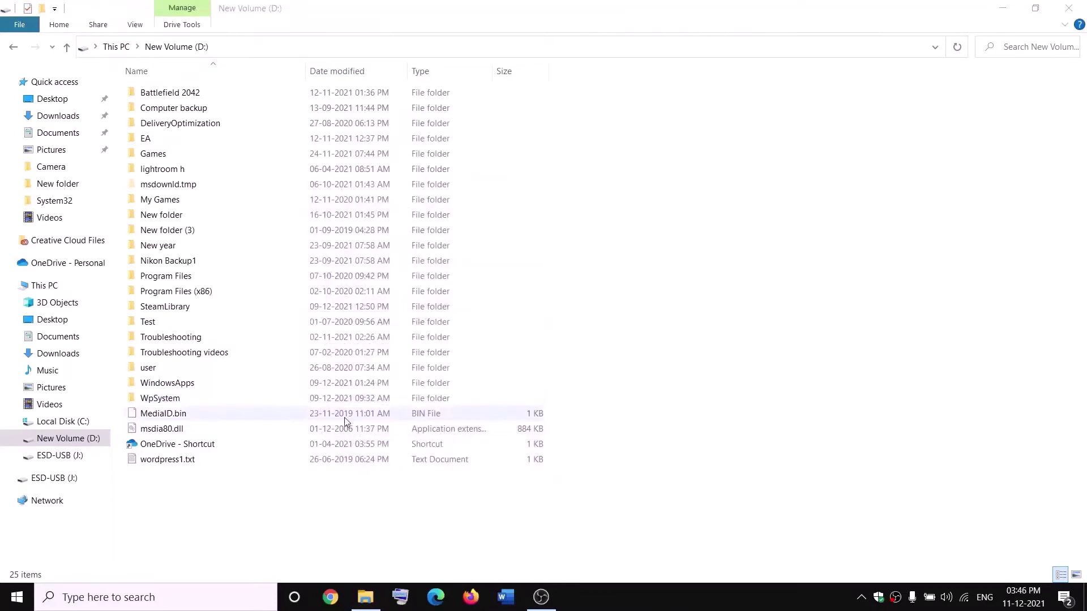
- Rename the WpSystem folder to WpSystem.old, then reopen New Volume (D:) from This PC
right_click(180, 401)
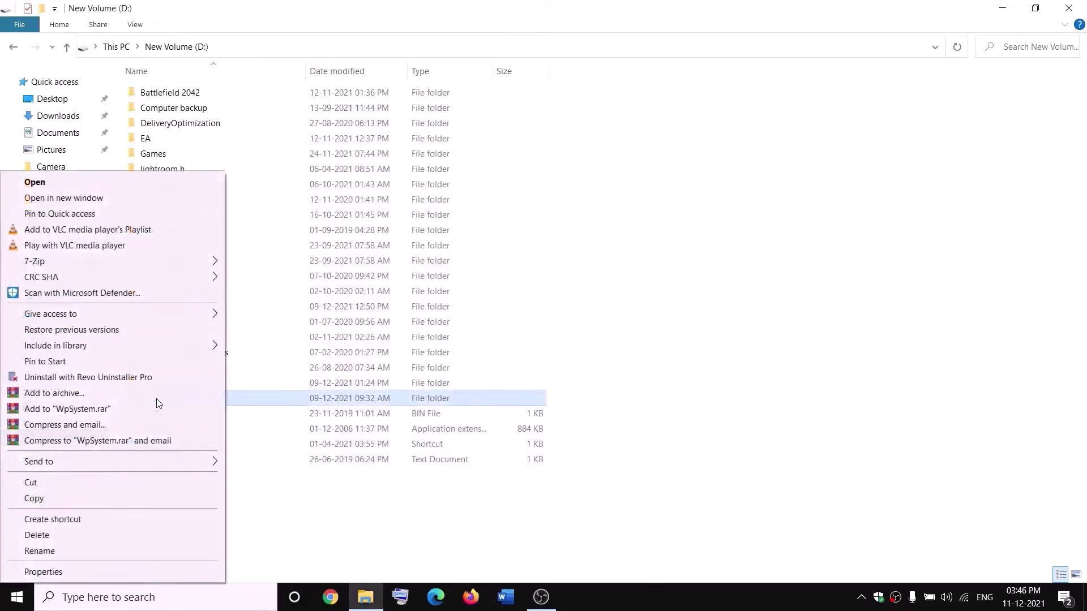
click(45, 551)
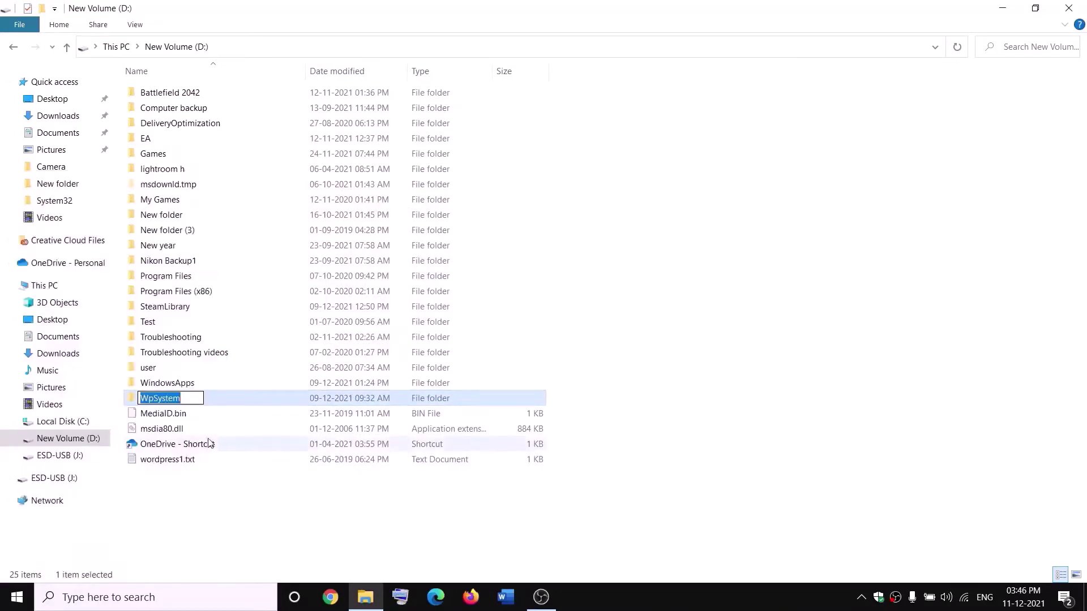
key(End)
text(.old)
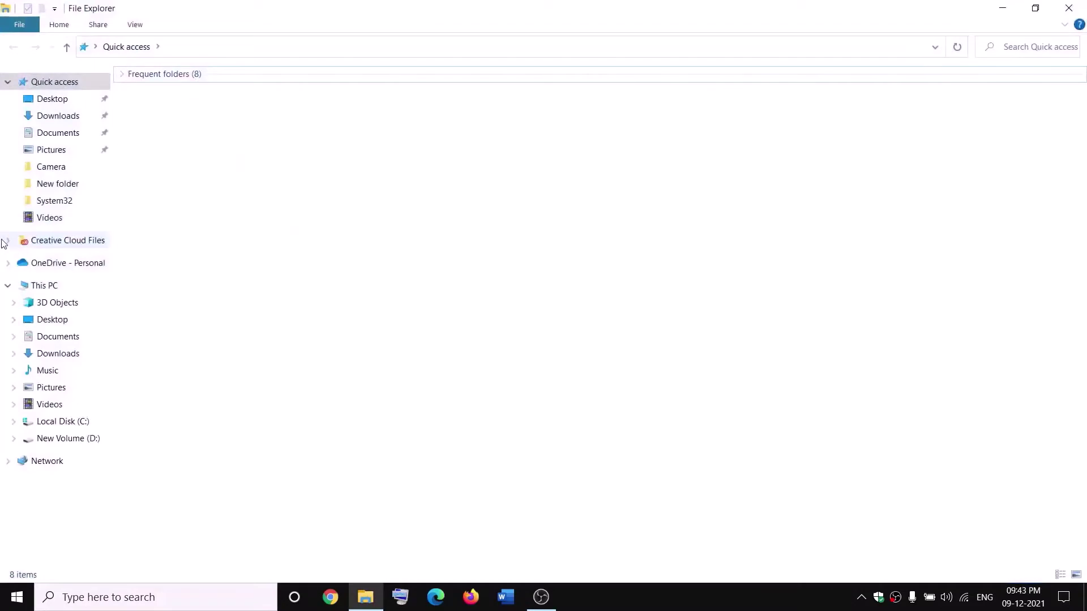
click(24, 285)
double_click(388, 202)
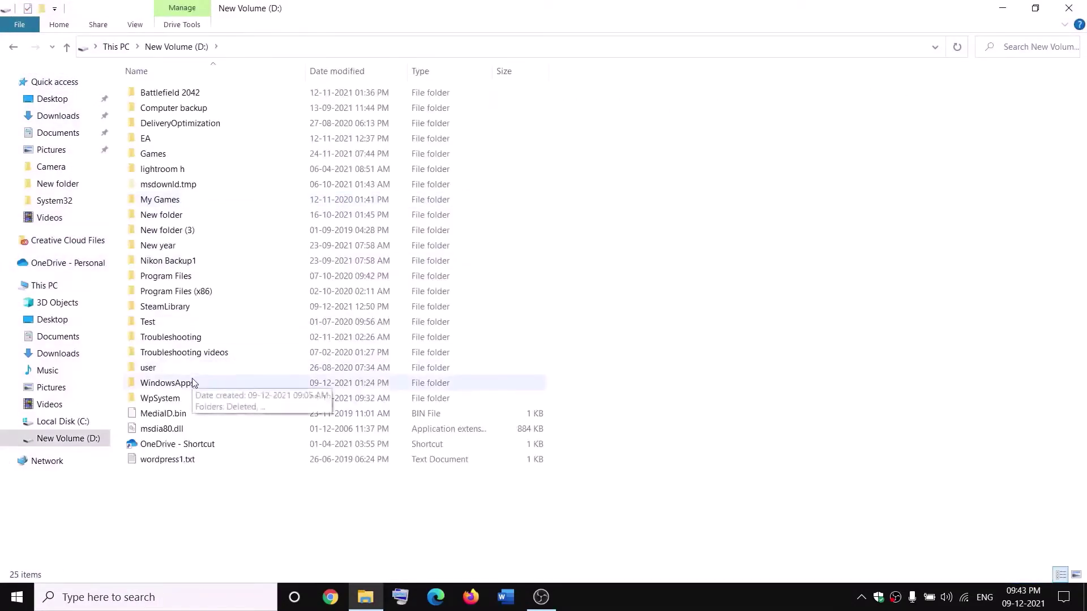
- Open the advanced security settings of the WindowsApps folder on New Volume (D:)
click(192, 383)
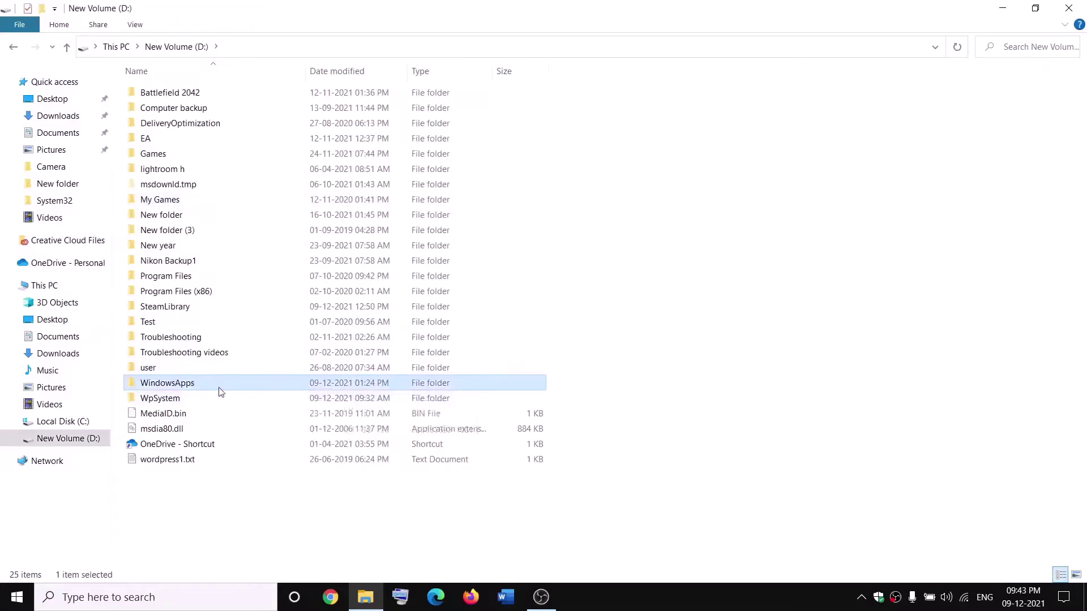
right_click(205, 386)
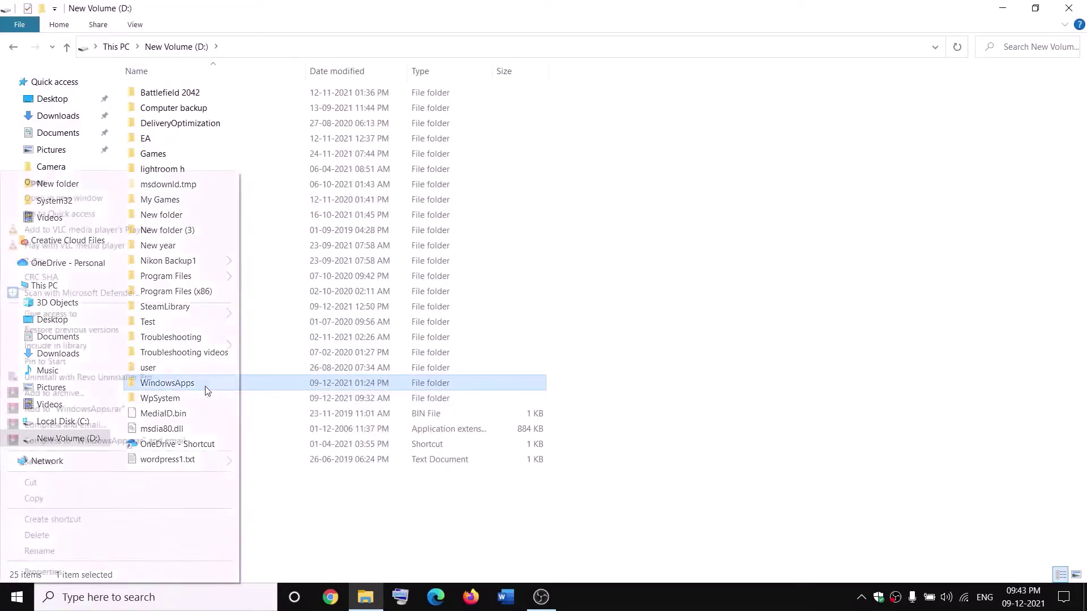
click(52, 575)
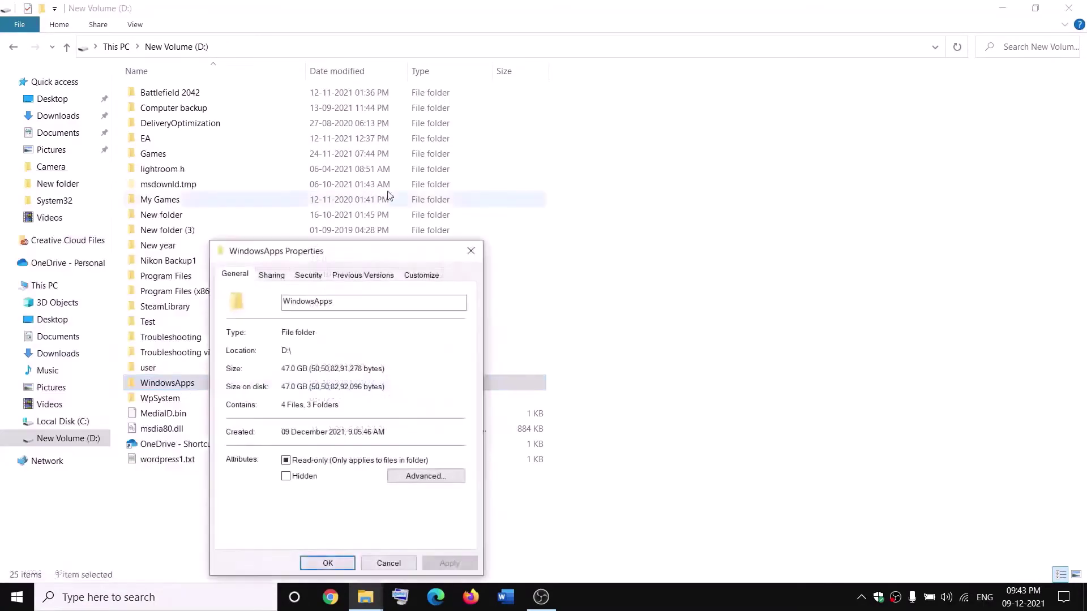
click(306, 274)
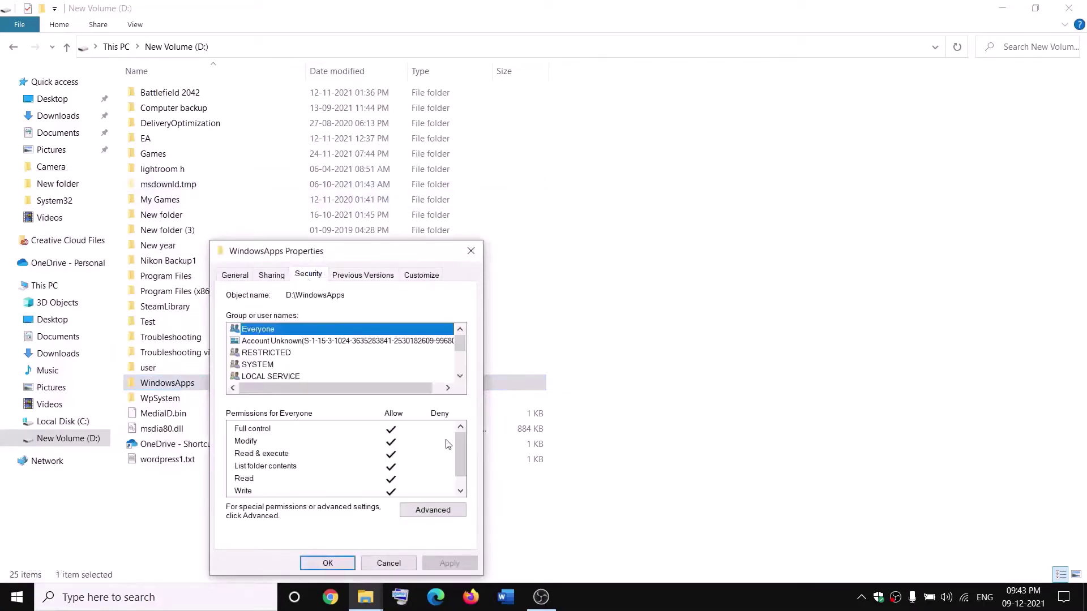
click(424, 509)
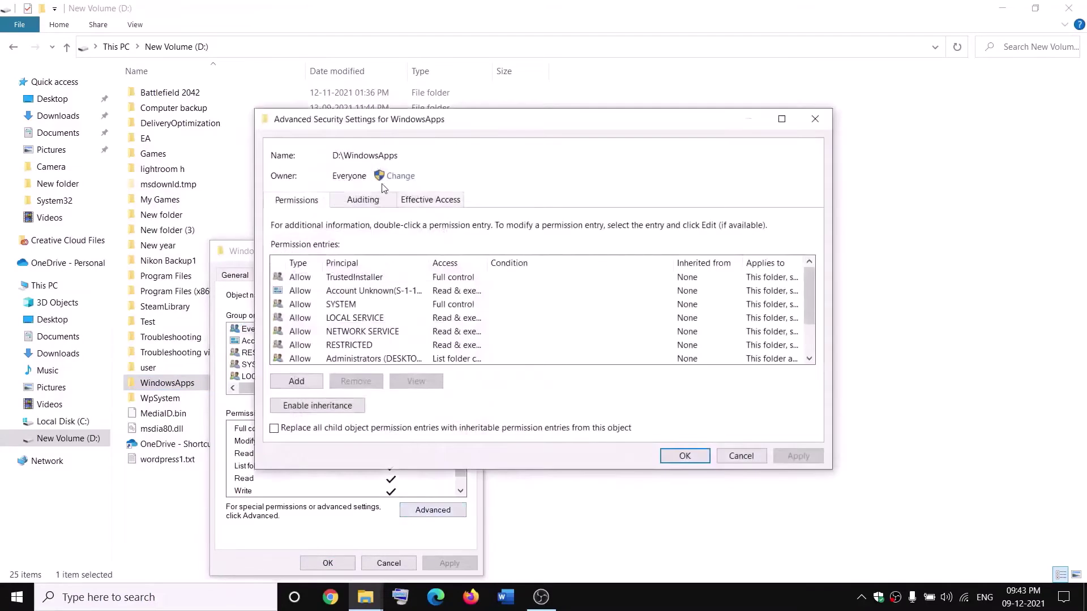
- Change the WindowsApps owner to Everyone, including its subfolders and files, and close the dialogs
click(399, 177)
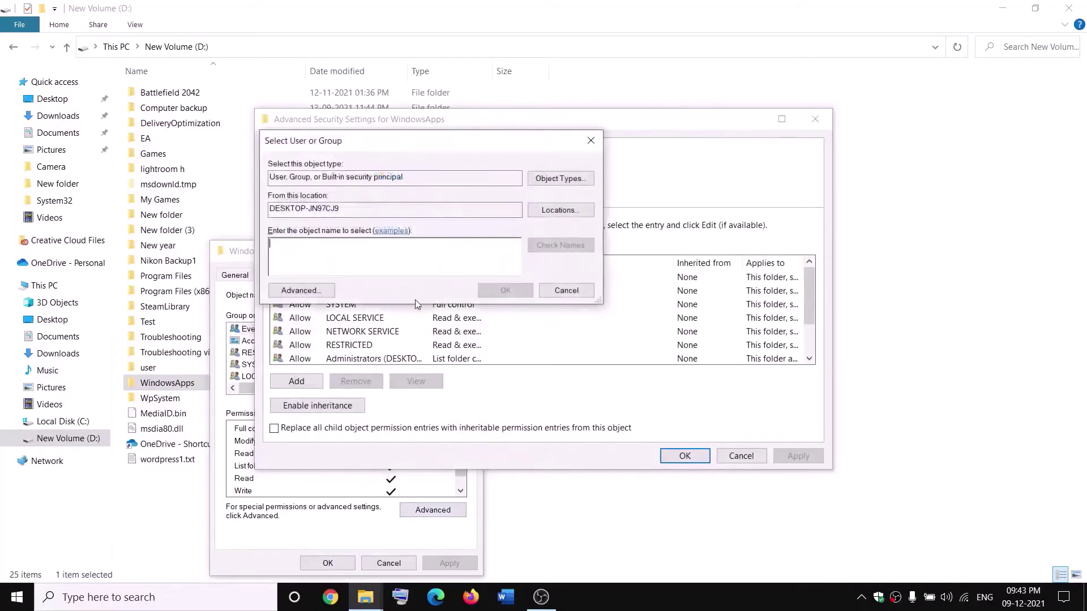
text(everyone)
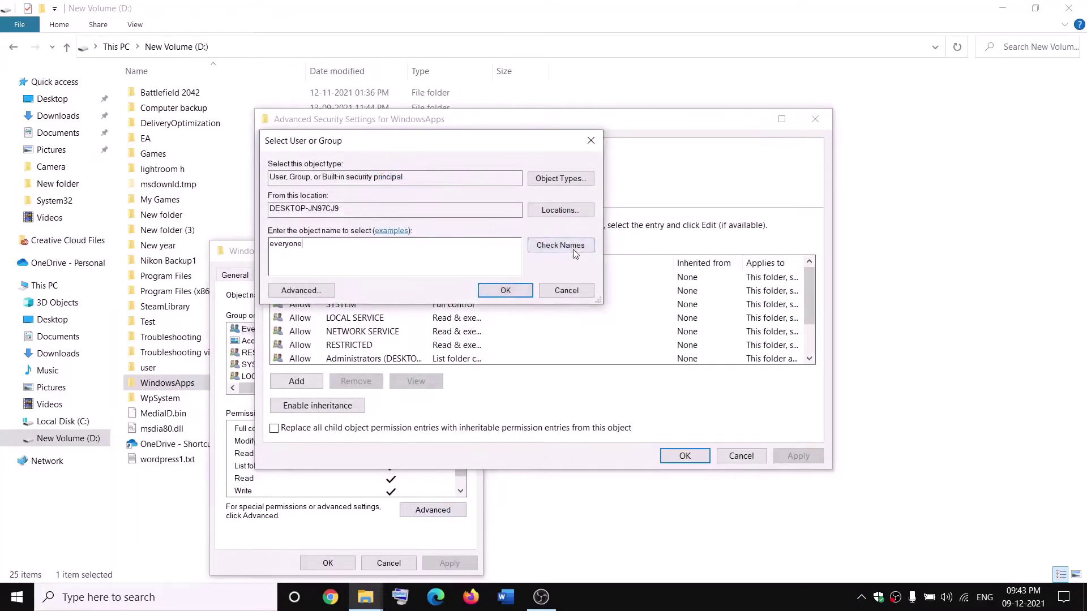
click(559, 245)
click(506, 290)
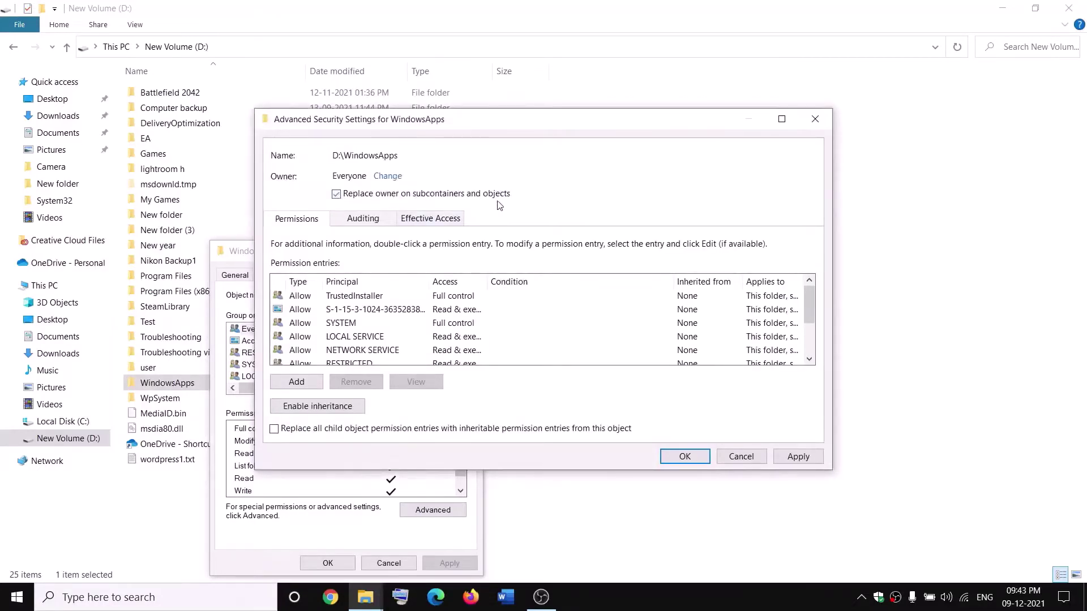
click(798, 457)
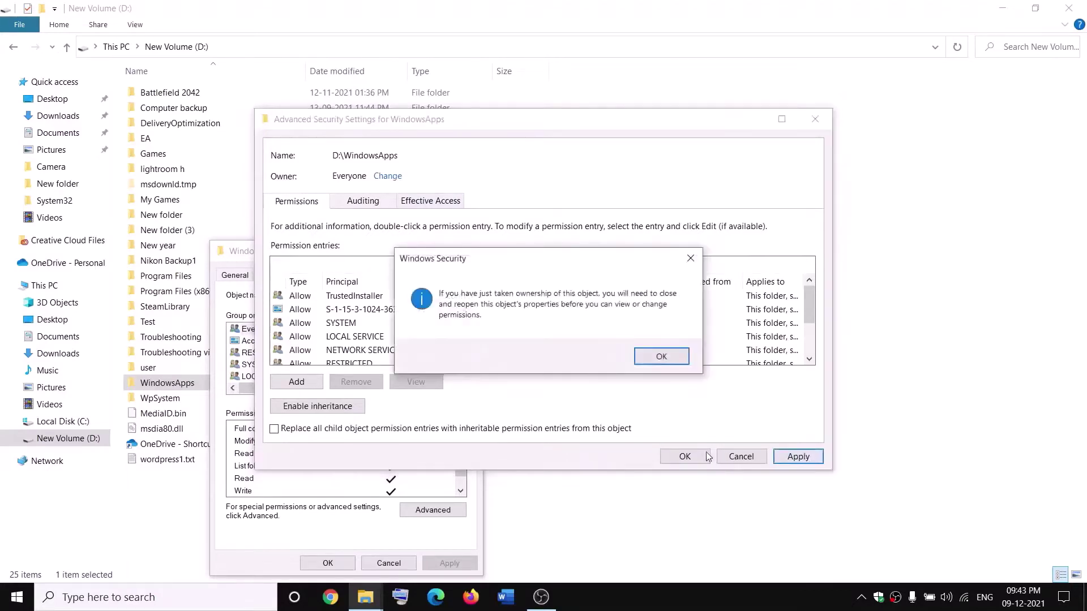
click(661, 362)
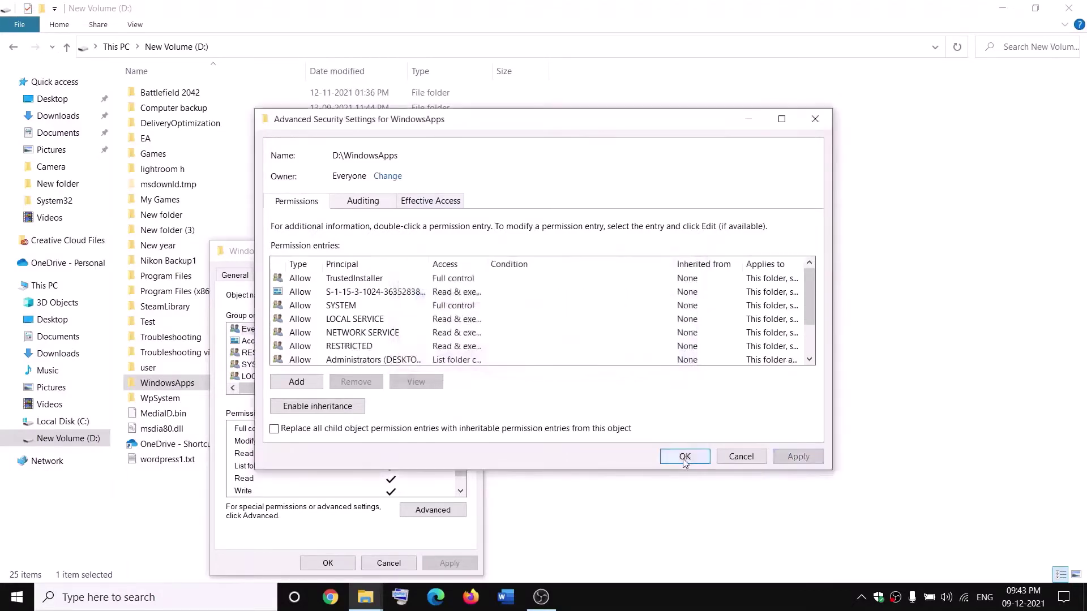
click(684, 459)
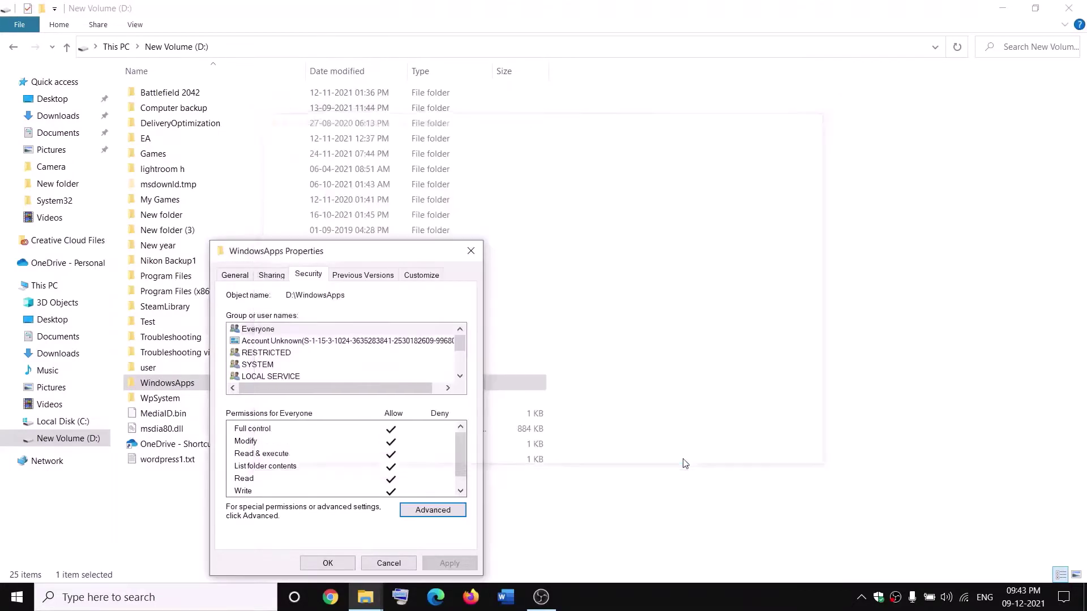
click(338, 566)
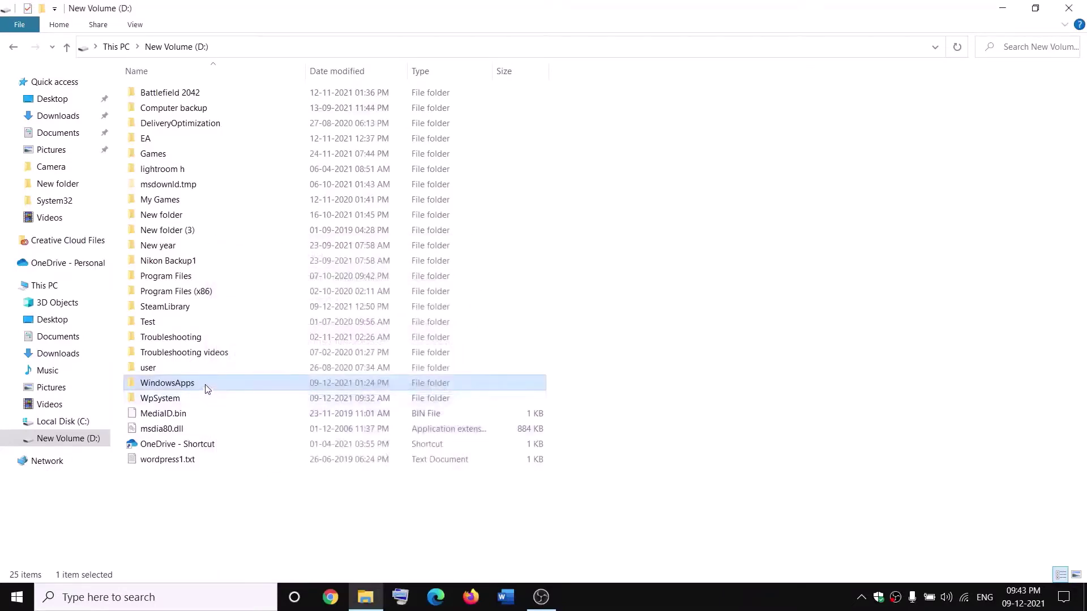
- Reopen the advanced security settings of the WindowsApps folder
right_click(207, 388)
click(42, 573)
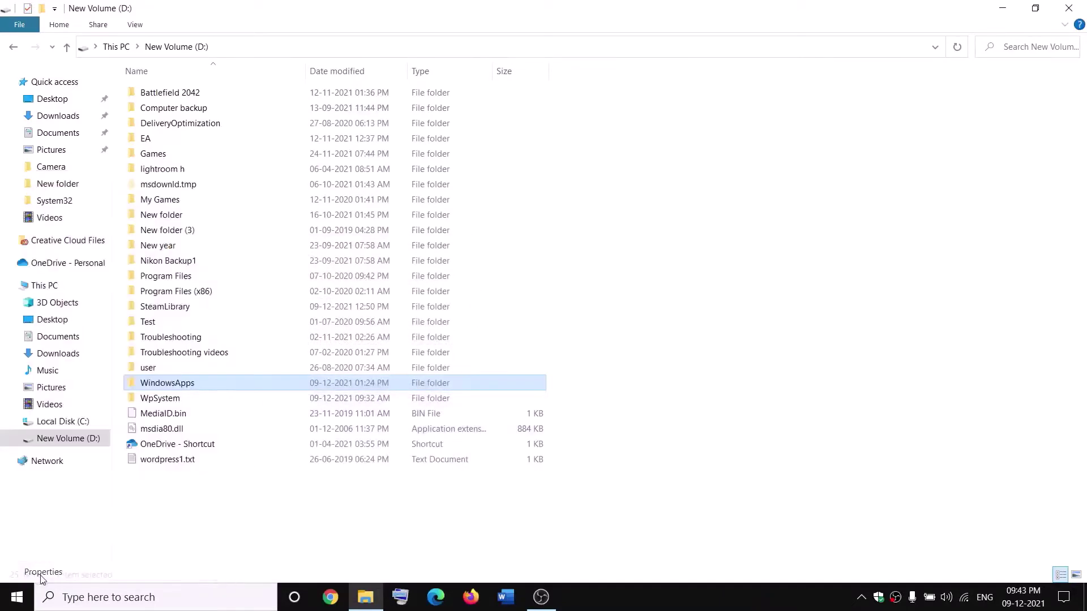
click(317, 277)
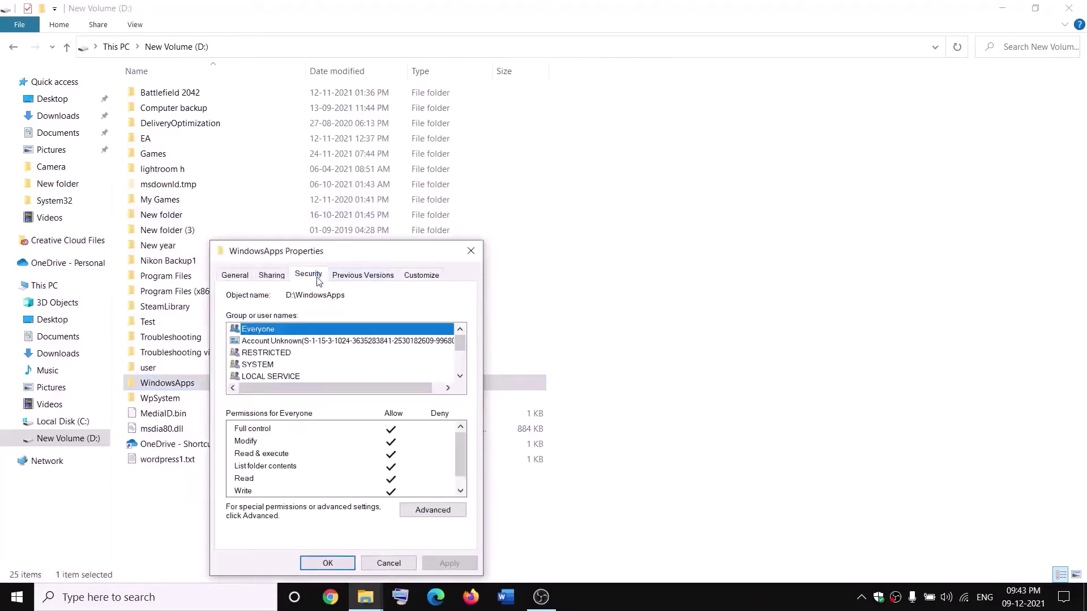
click(433, 510)
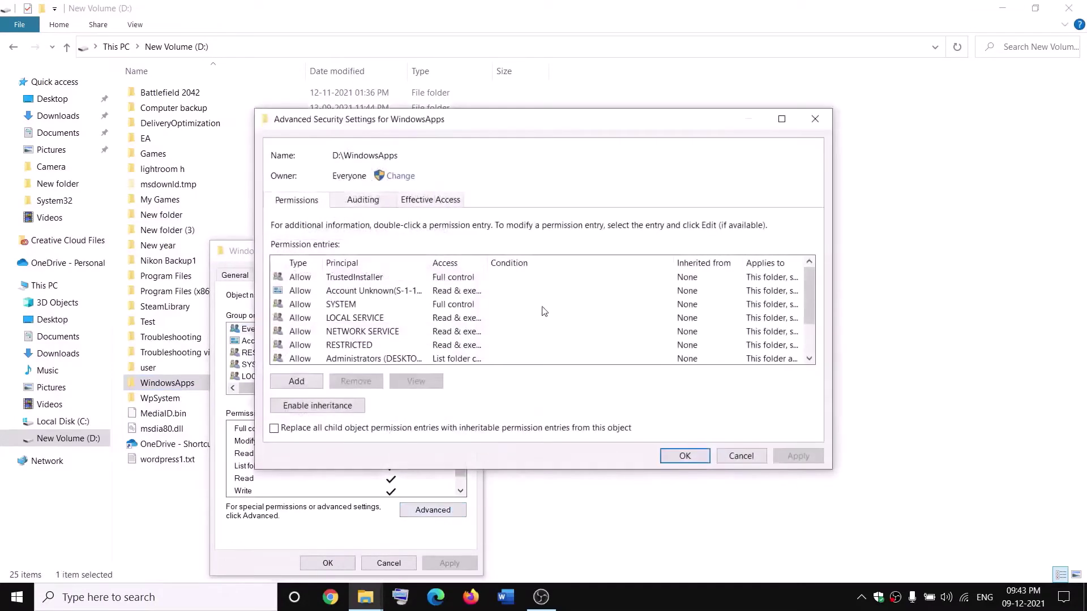
- Add a Full control permission entry for Everyone on WindowsApps and apply it
click(301, 385)
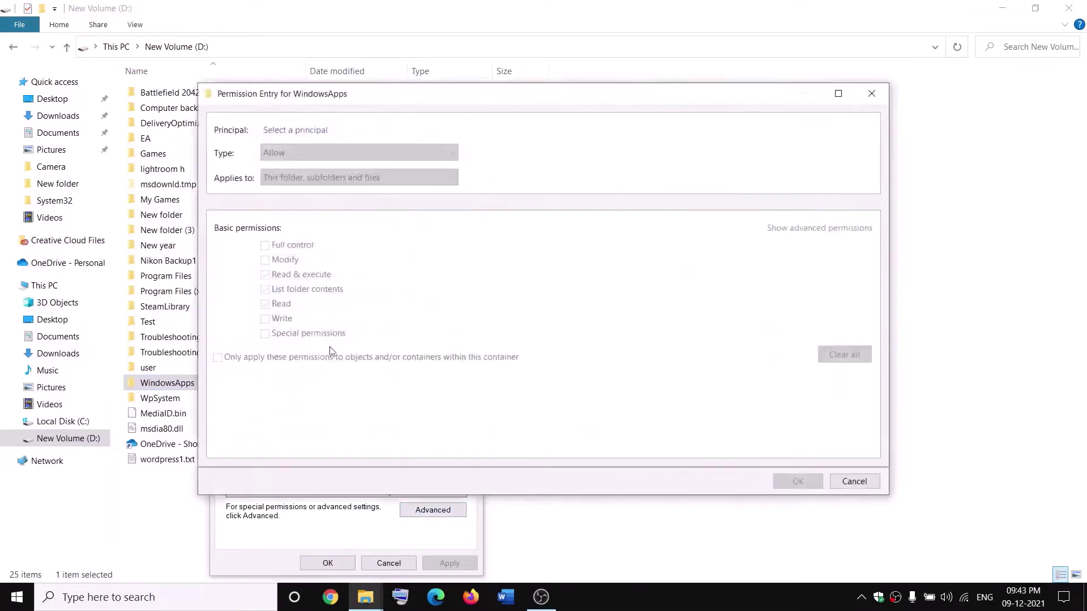
click(290, 131)
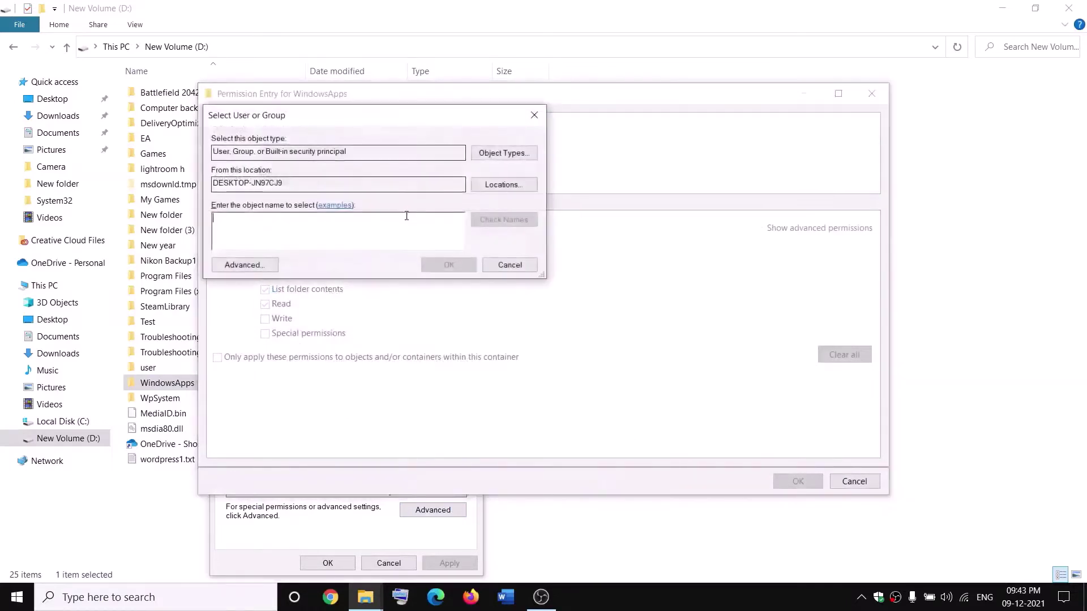
text(everyone)
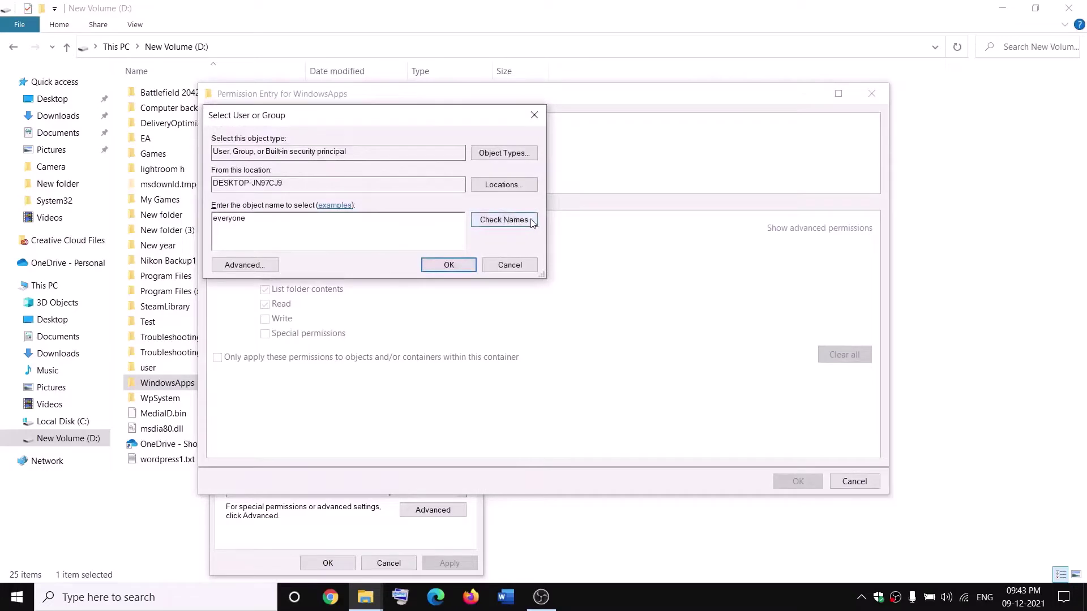
click(514, 220)
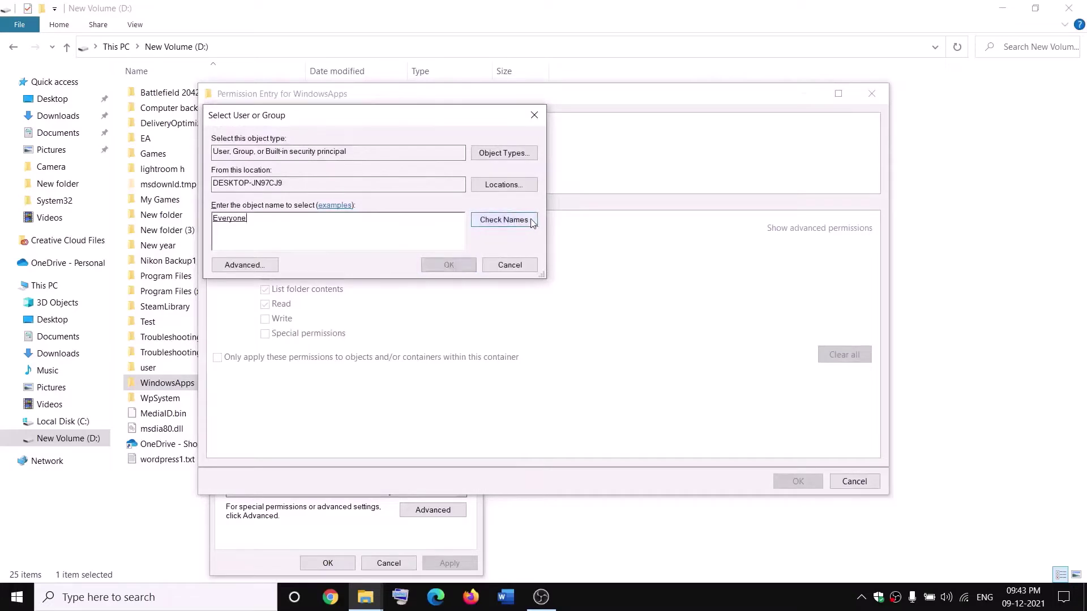
click(449, 265)
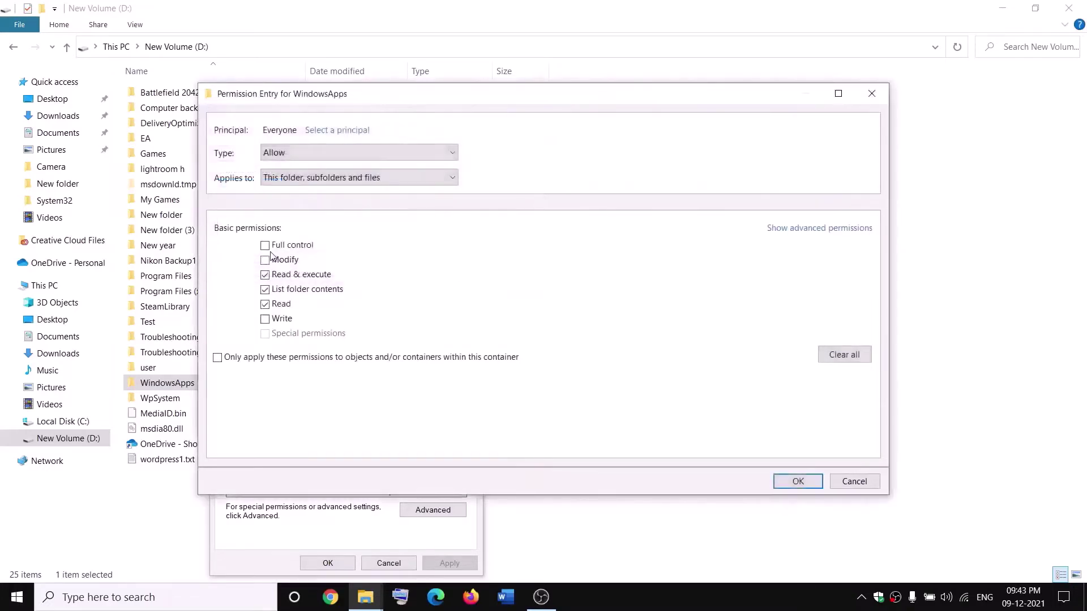
click(806, 482)
click(798, 460)
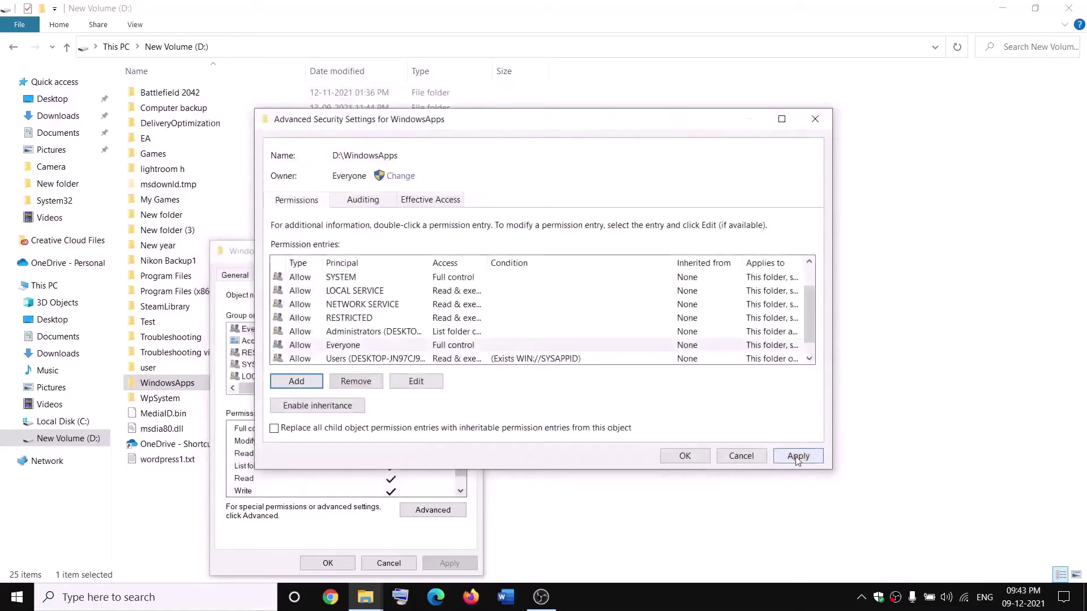
click(684, 460)
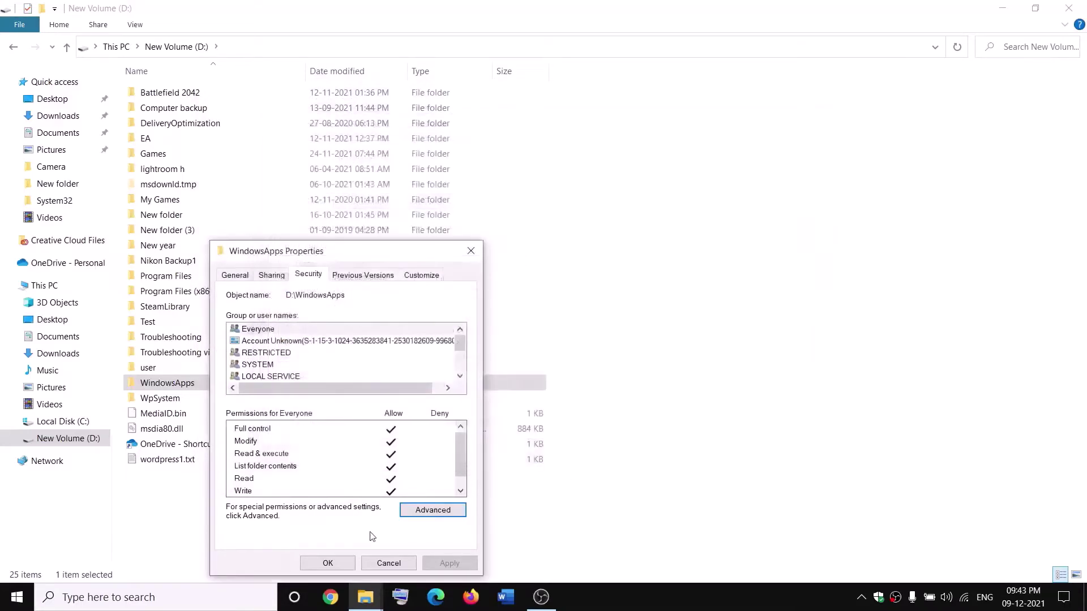
click(329, 563)
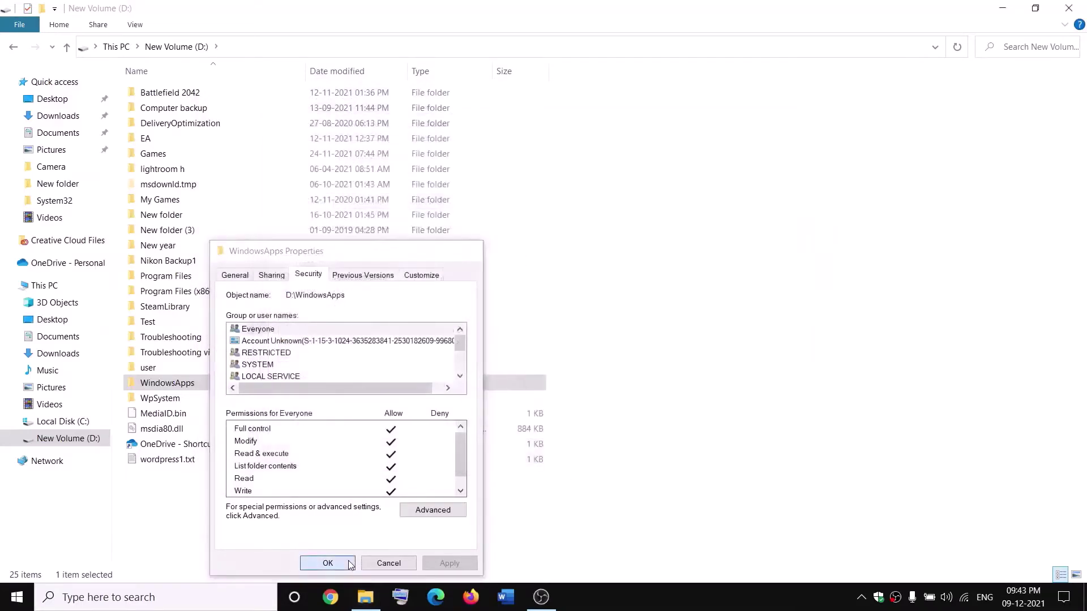
- Append .old to the WindowsApps folder name so it becomes WindowsApps.old
right_click(205, 389)
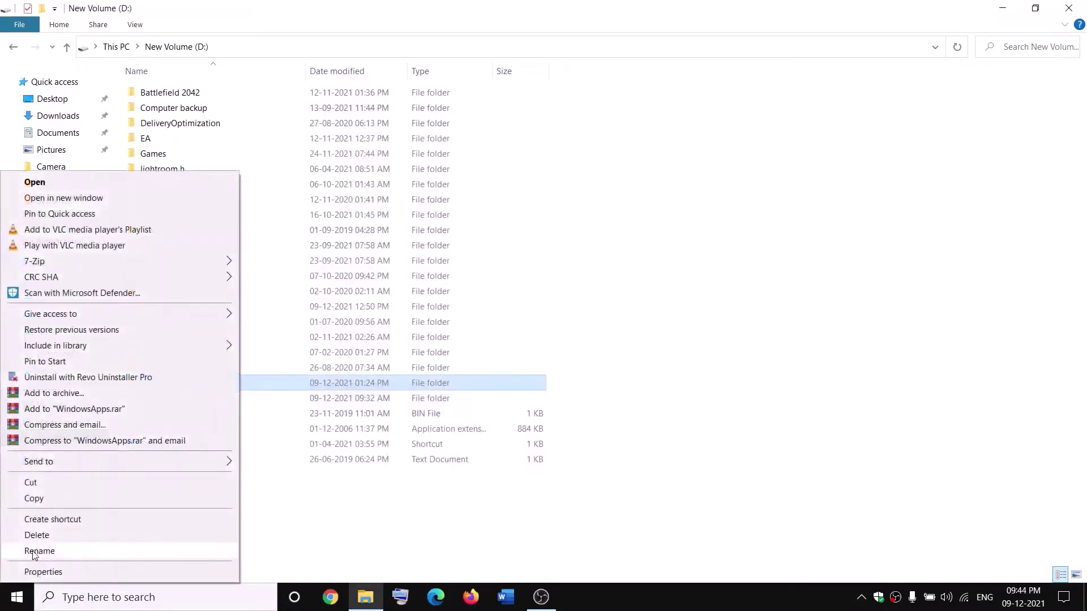
click(34, 551)
click(203, 380)
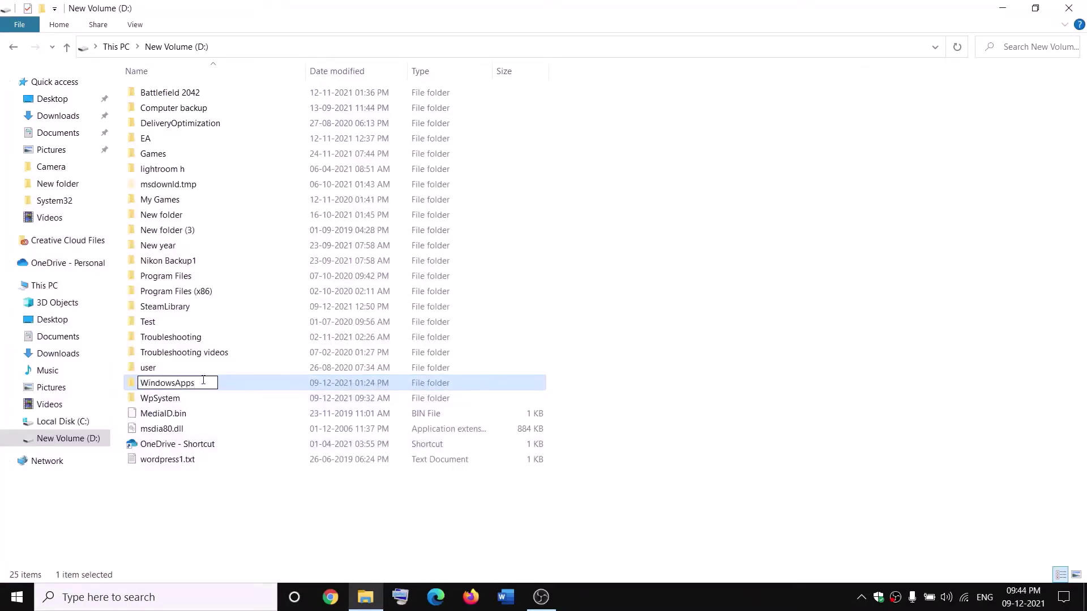
text(.old)
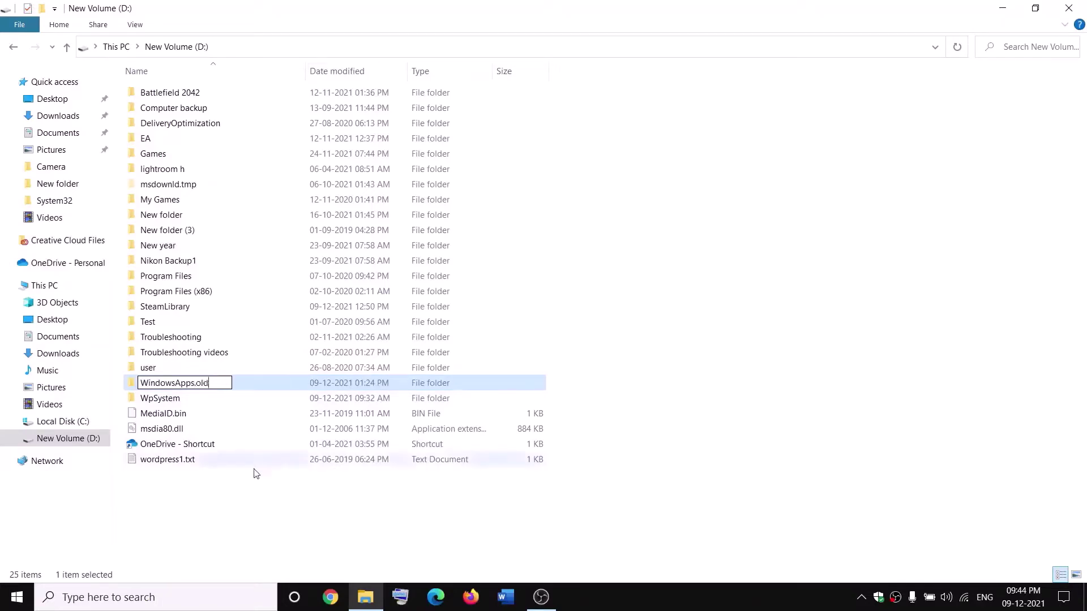
click(247, 494)
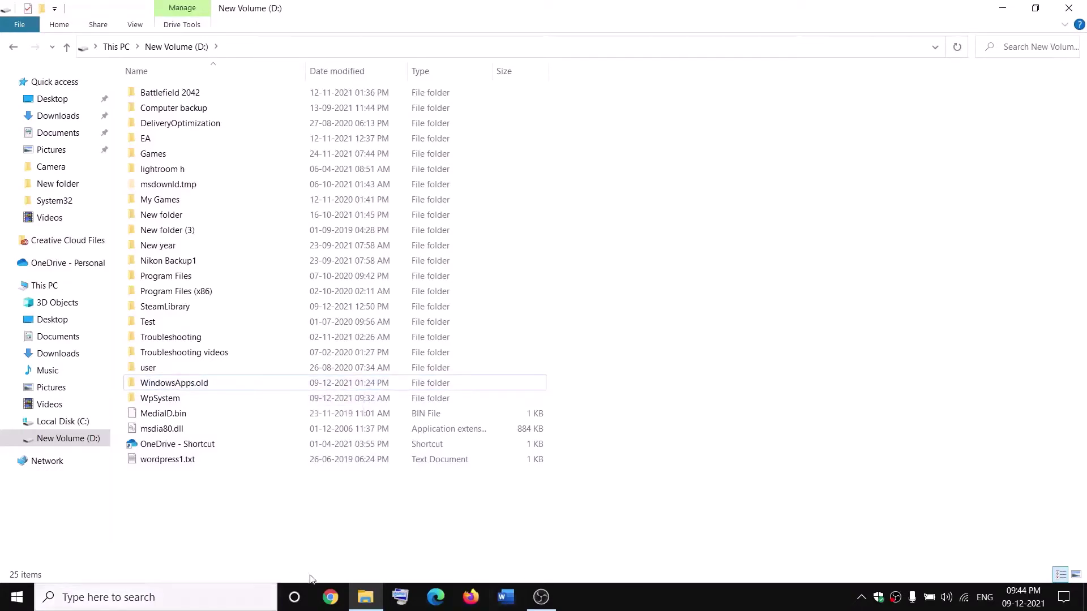
- End the Gaming Services process in Task Manager and close Task Manager
right_click(17, 598)
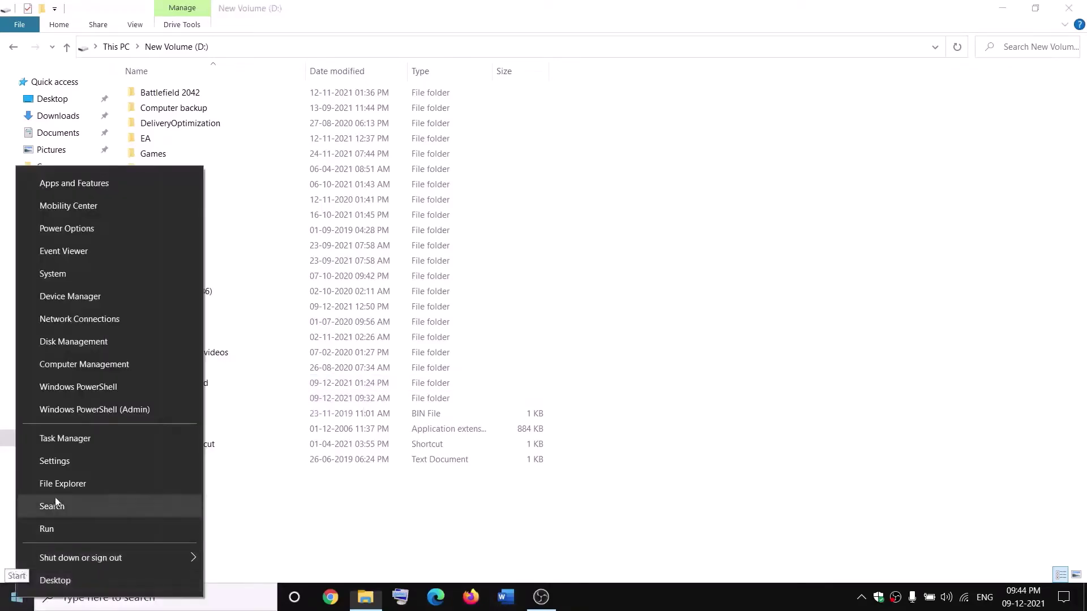
click(59, 444)
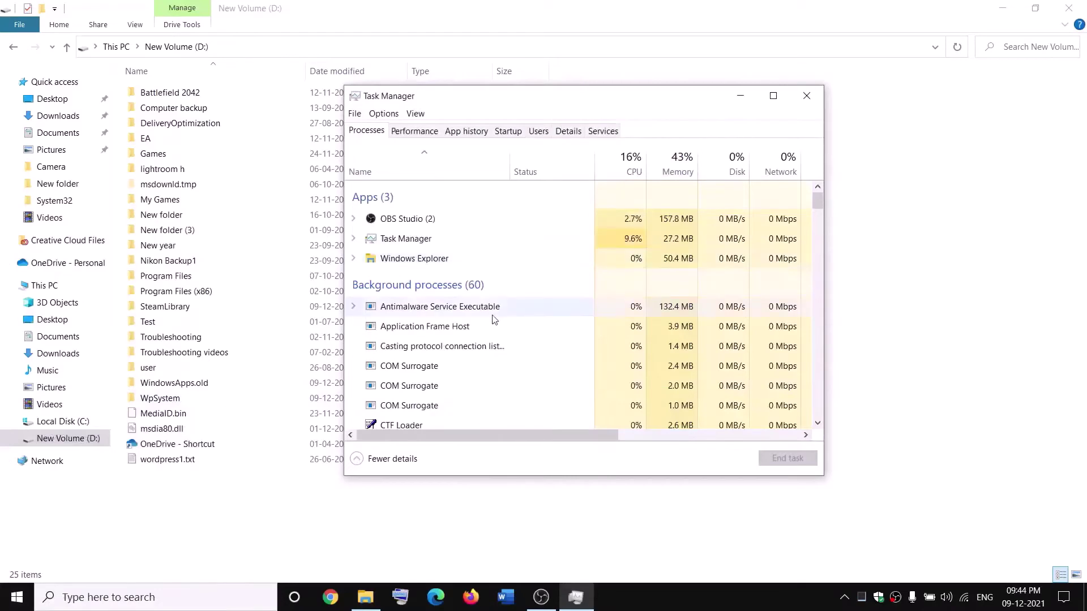
scroll(493, 320, down, 2)
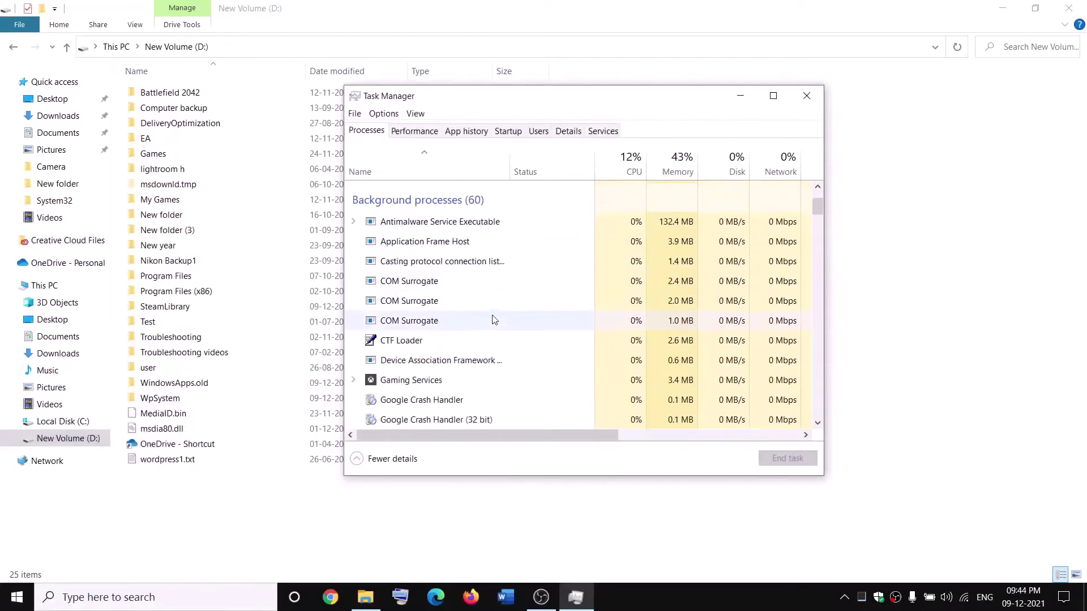
click(395, 384)
right_click(394, 384)
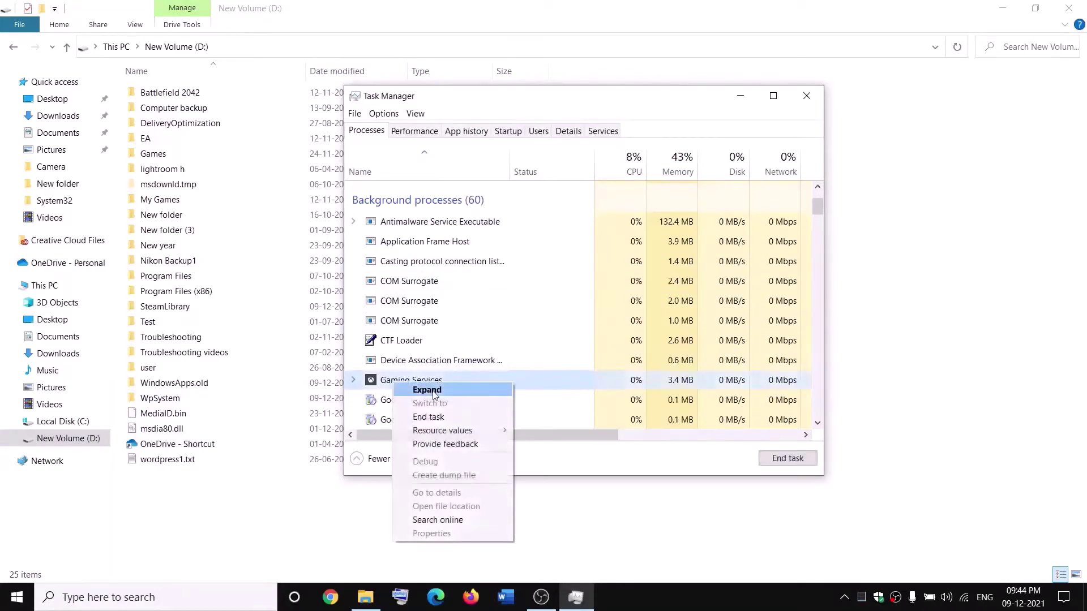
click(436, 422)
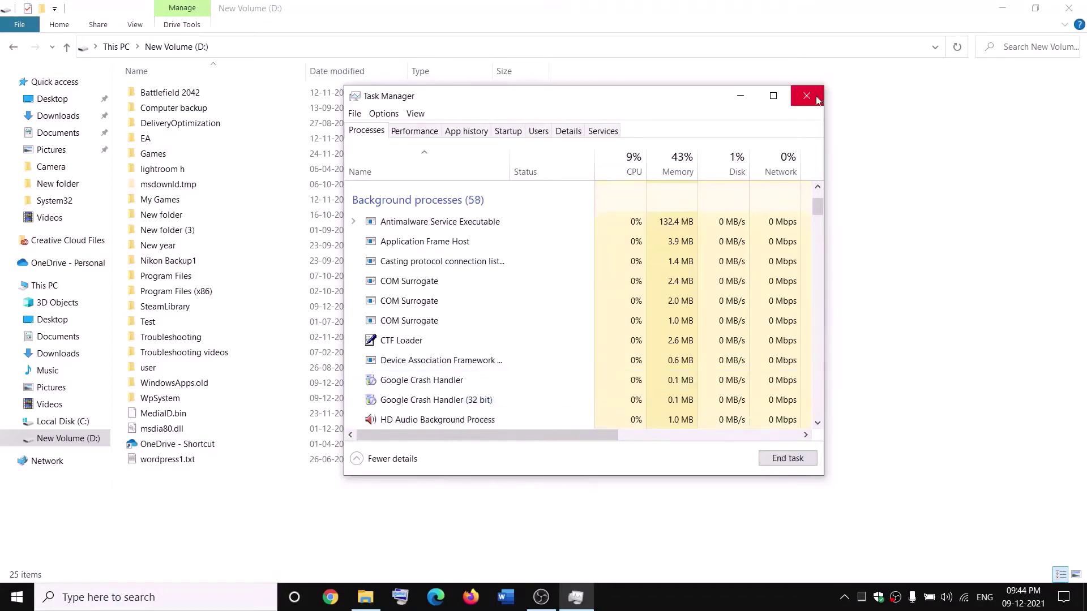
click(806, 96)
- Search Windows for 'servic' to launch the Services app
click(240, 600)
text(servic)
key(Escape)
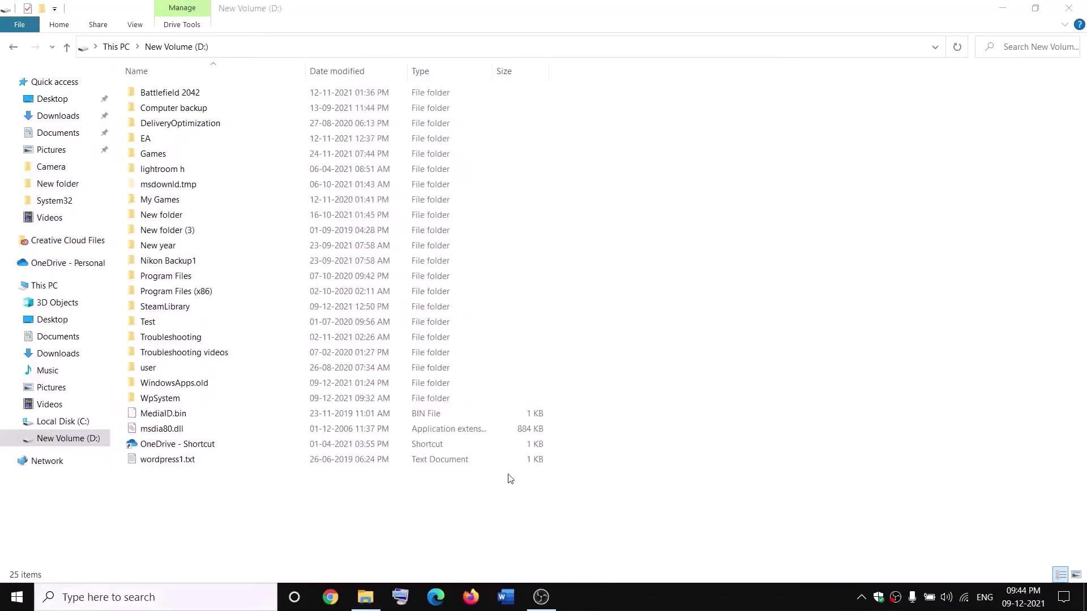
- Jump to the Gaming Services entries by typing 'gaming' and start the first one
click(466, 302)
text(gaming)
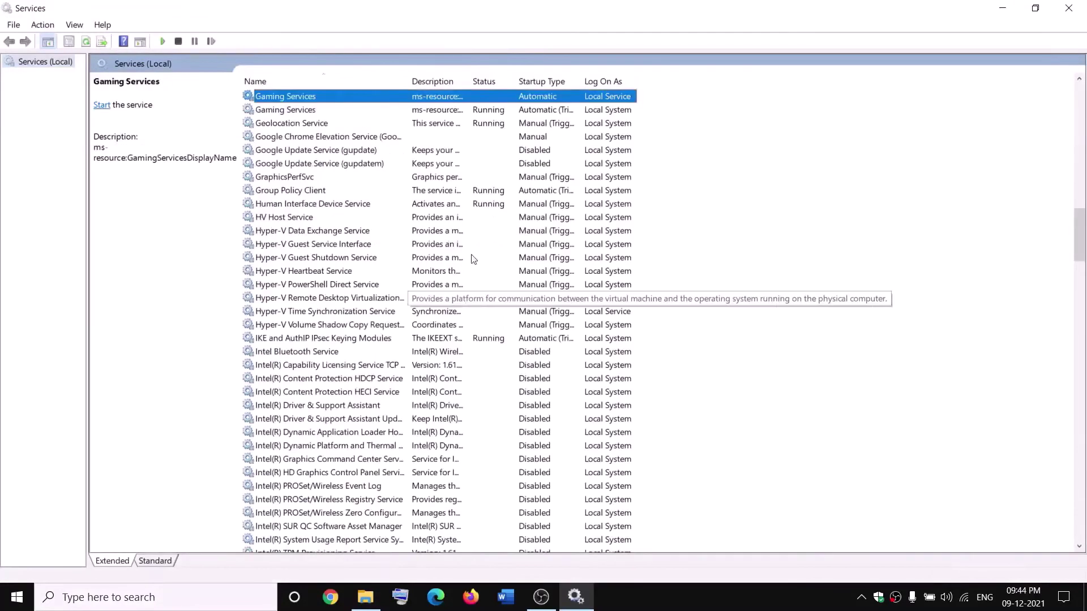
click(481, 154)
click(450, 98)
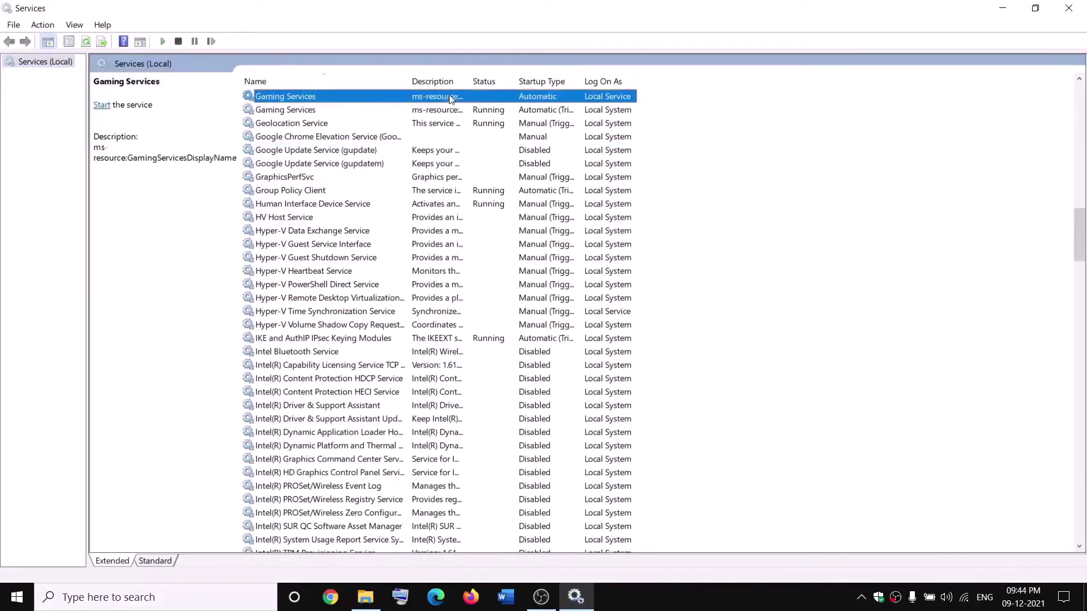
right_click(451, 97)
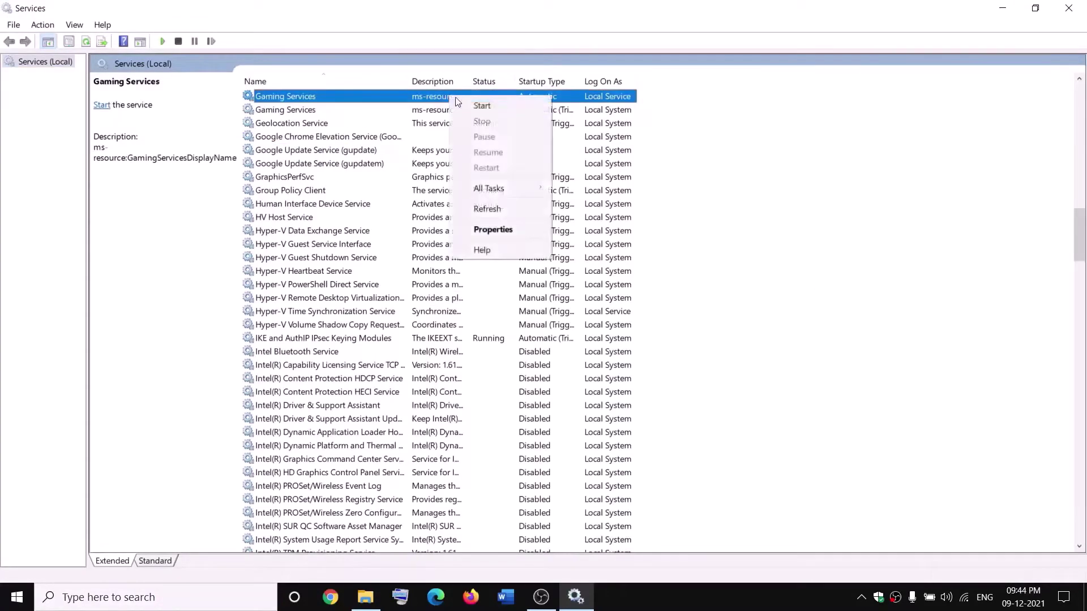
click(486, 107)
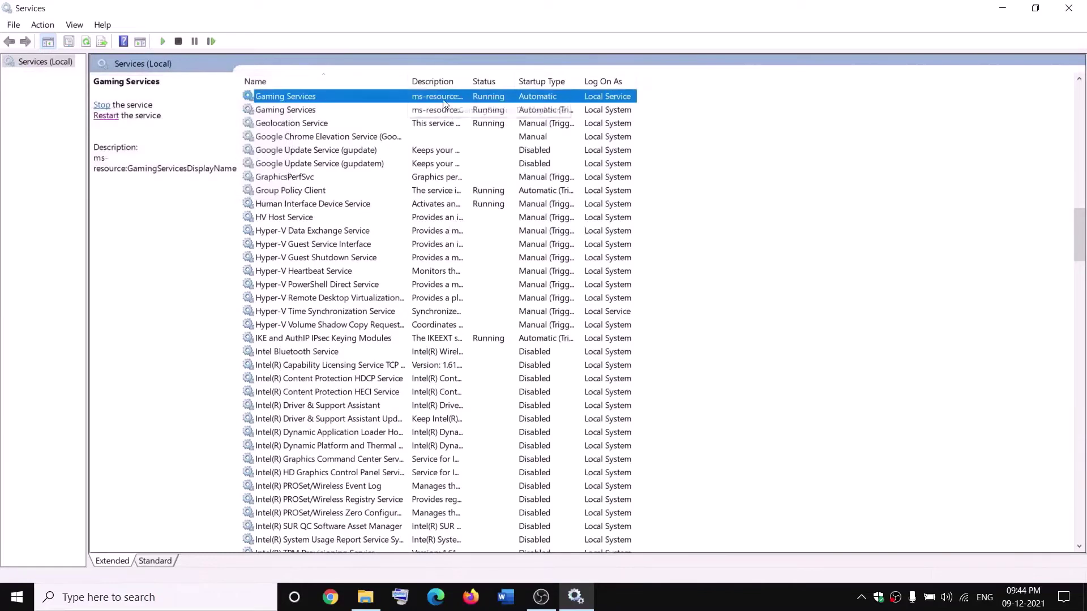
- Stop both Gaming Services entries
right_click(445, 102)
click(475, 122)
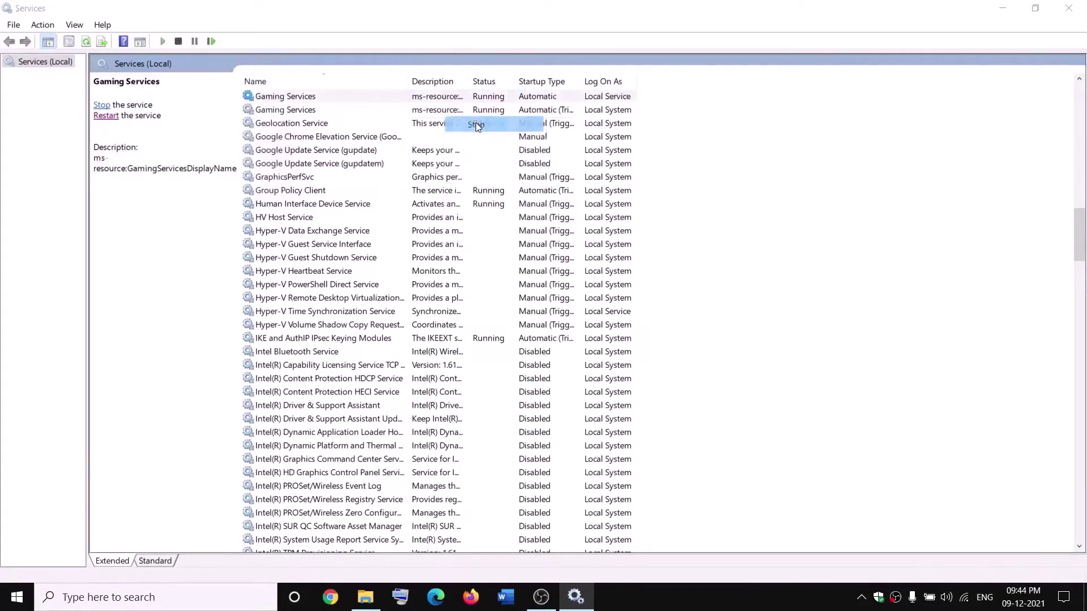
right_click(443, 114)
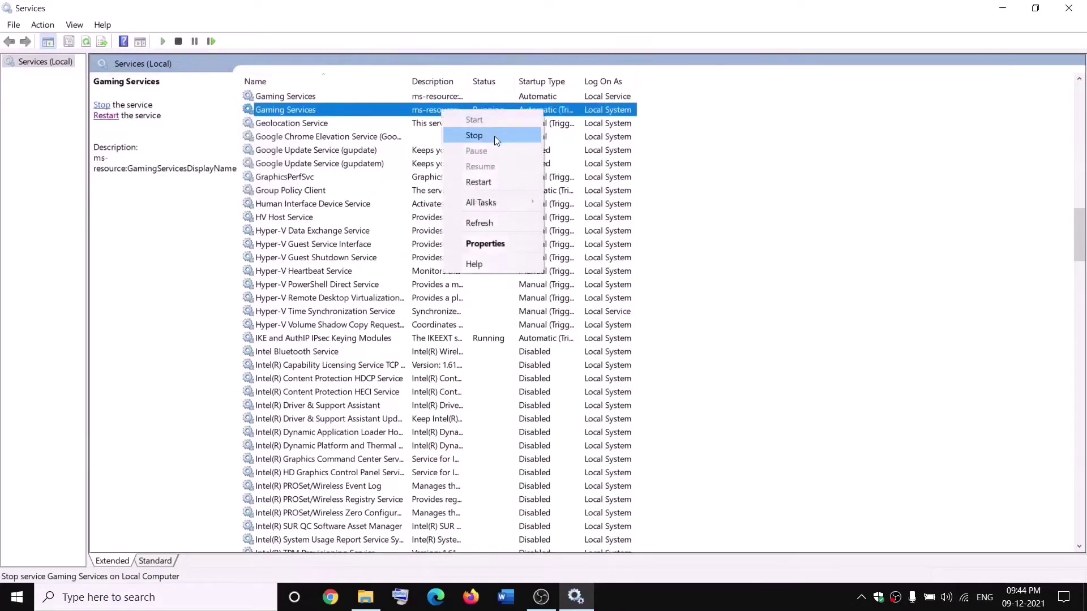
click(494, 135)
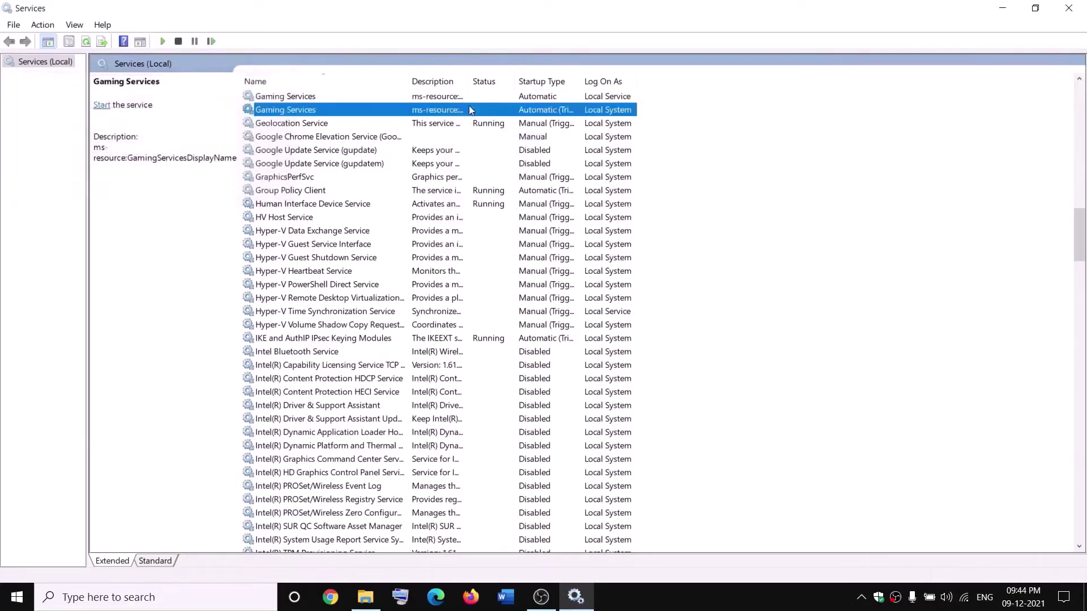
- Check WindowsApps.old in File Explorer, then start both Gaming Services entries again
click(366, 597)
click(193, 387)
click(399, 97)
right_click(402, 97)
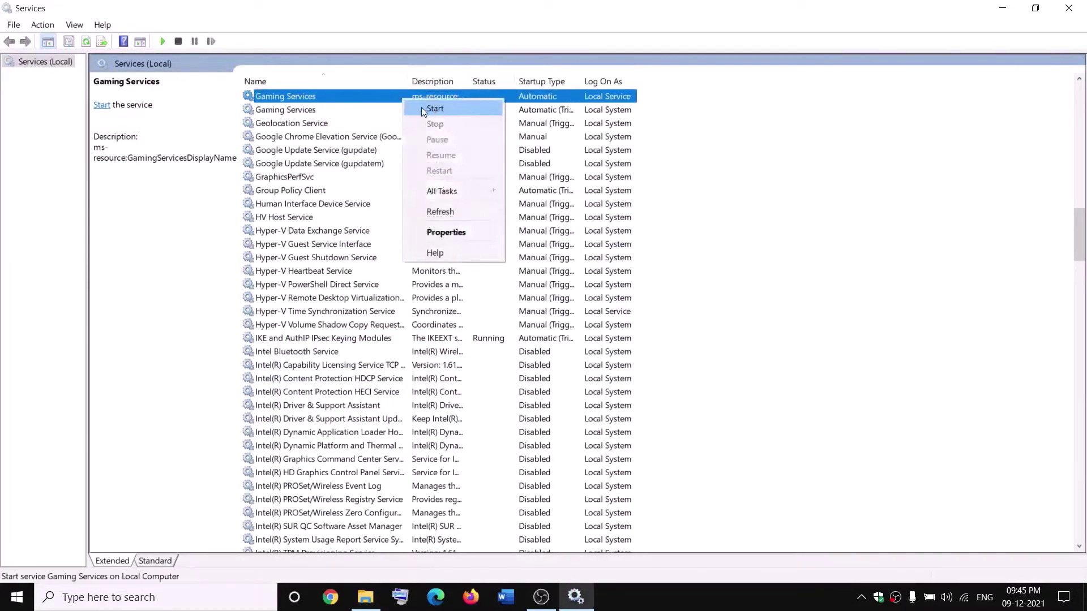
click(423, 109)
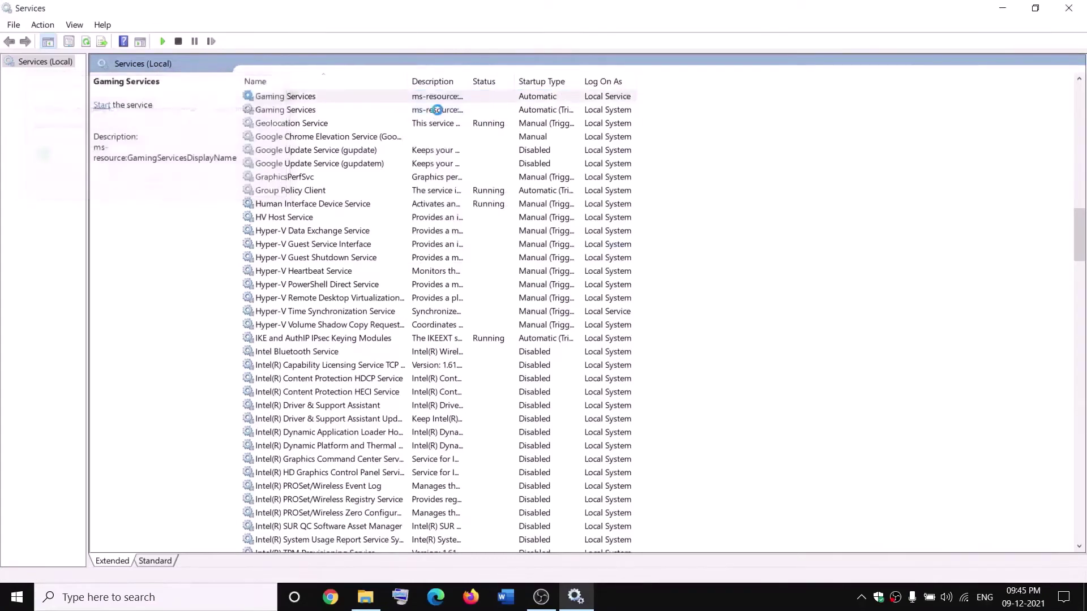
right_click(461, 109)
click(469, 120)
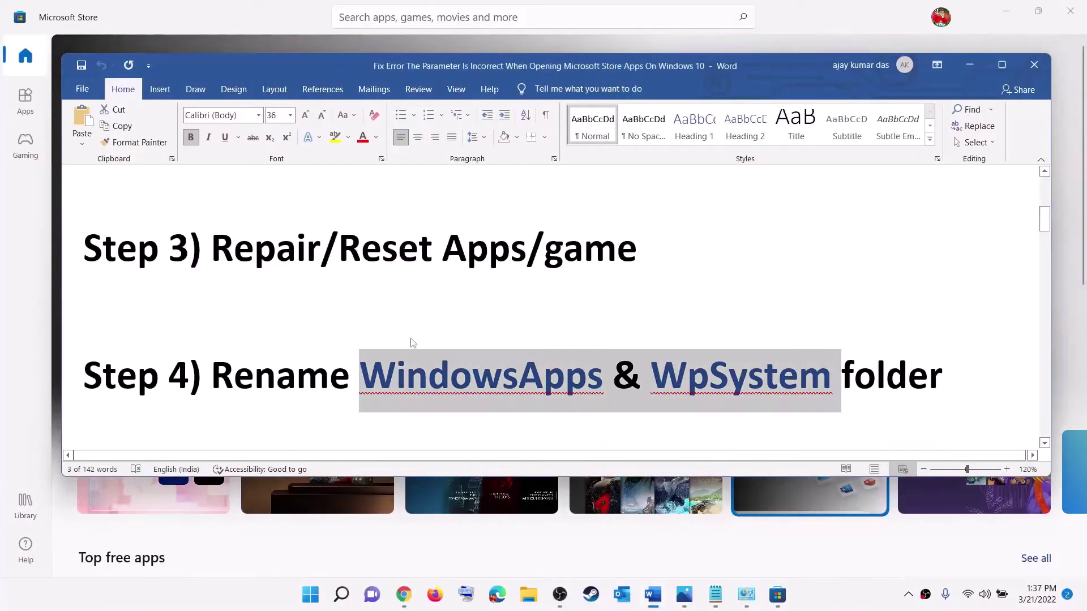
- Scroll the Word notes to Step 5, highlight its 'apps/game' text, and minimize Word
scroll(413, 342, down, 3)
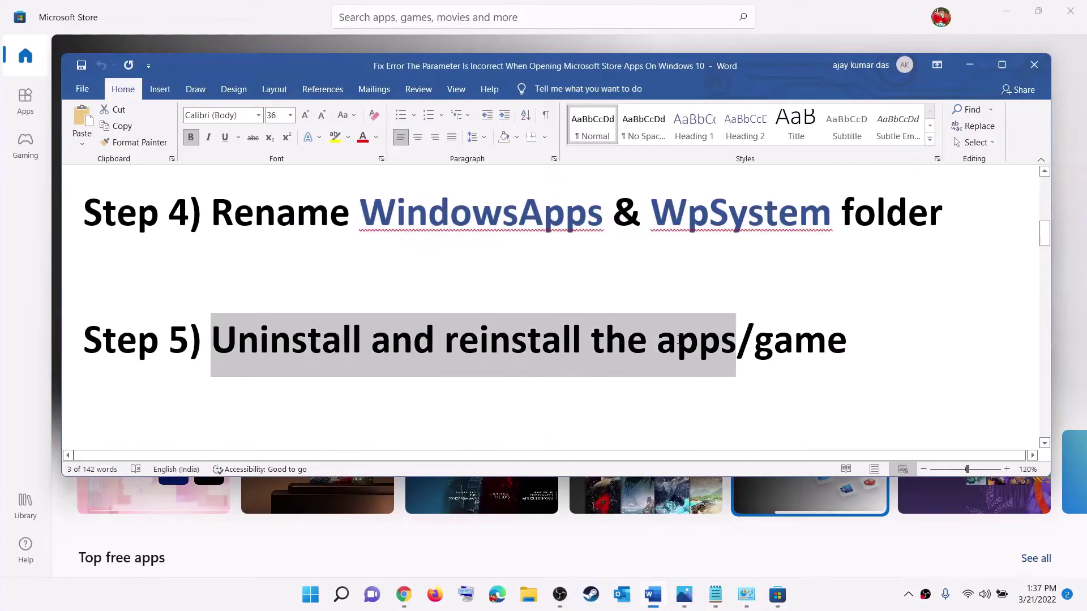
drag(755, 340, 895, 341)
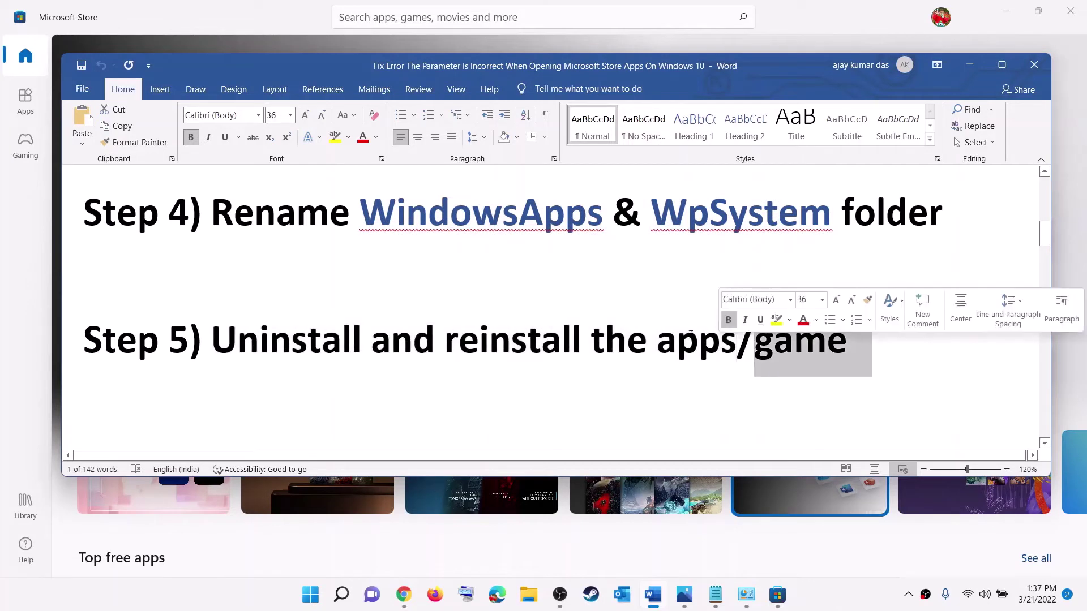
drag(773, 340, 591, 339)
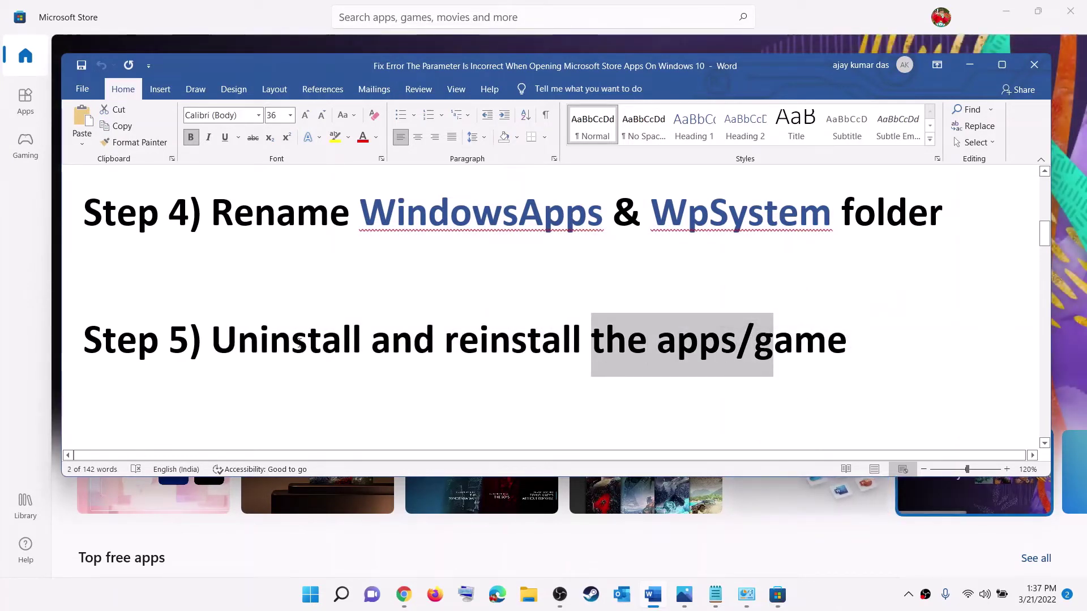
click(969, 66)
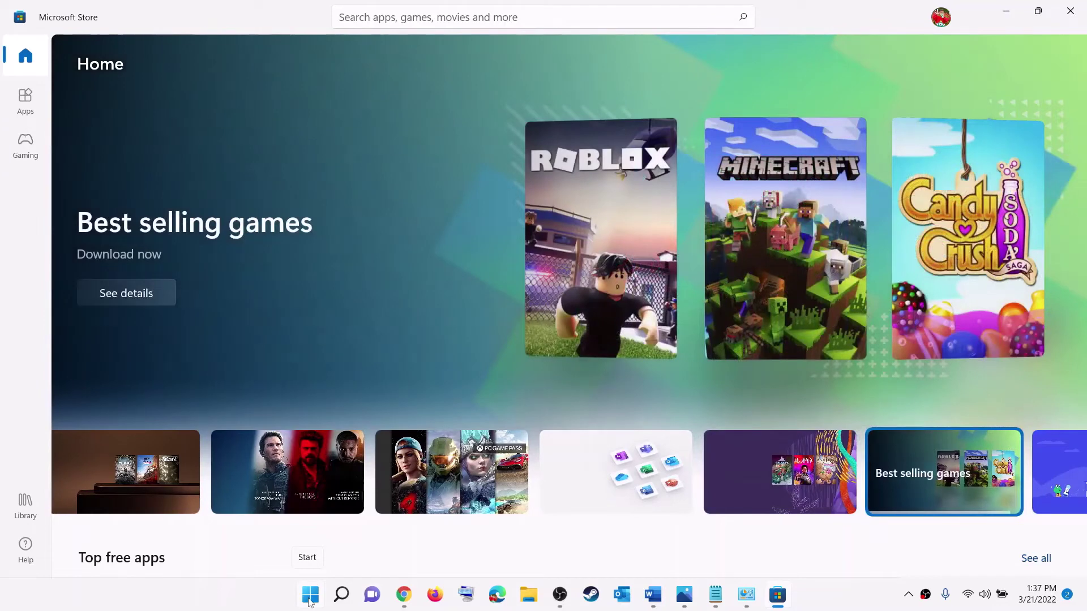
- Search 'insta' in Start, begin uninstalling Instagram, then cancel the prompt
click(310, 601)
text(i)
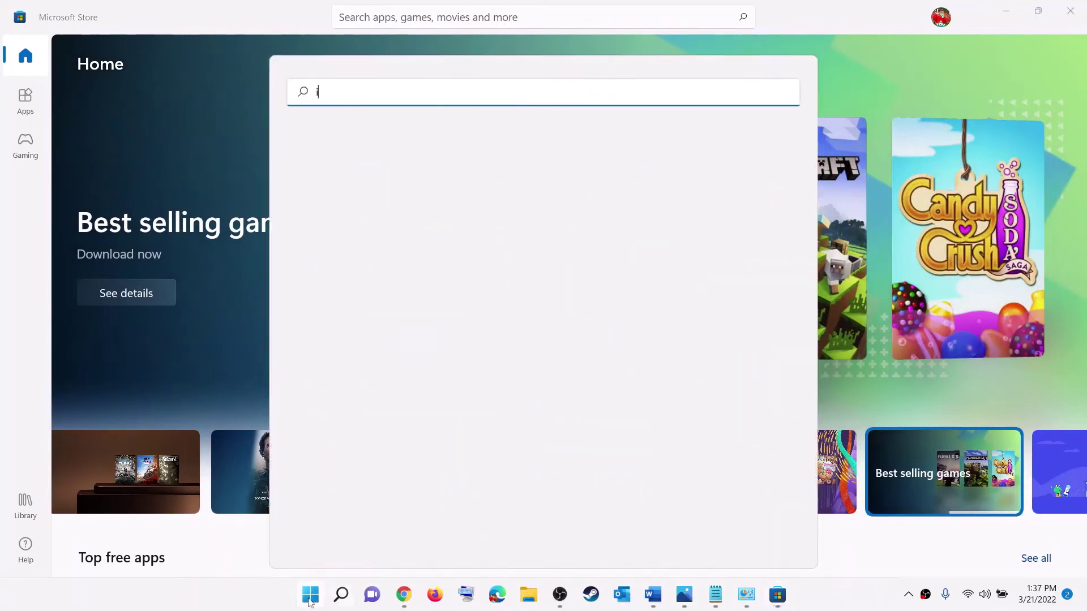
text(nsta)
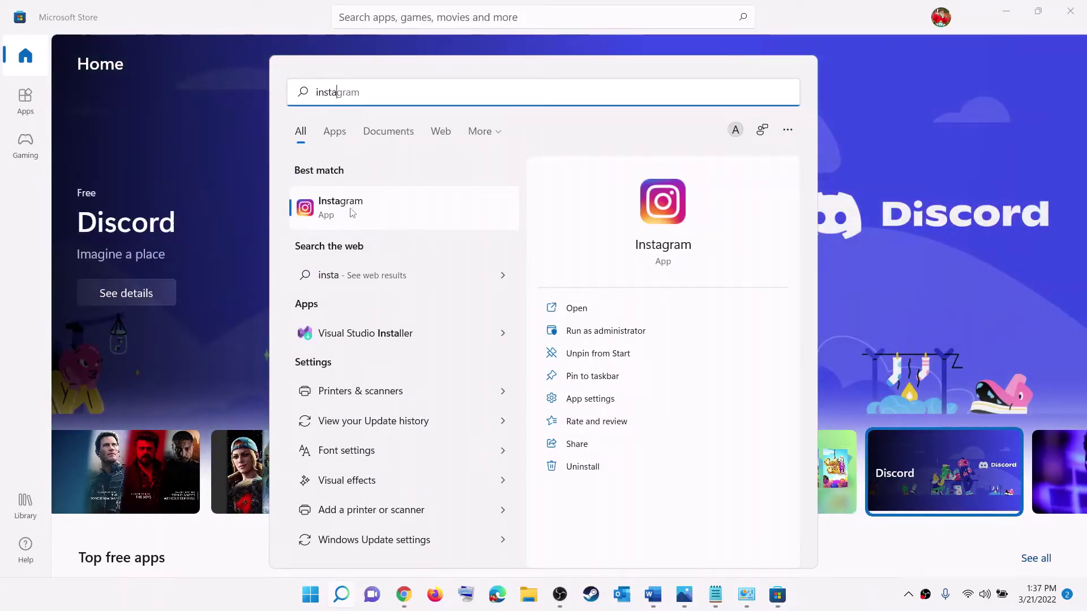
right_click(353, 208)
click(403, 387)
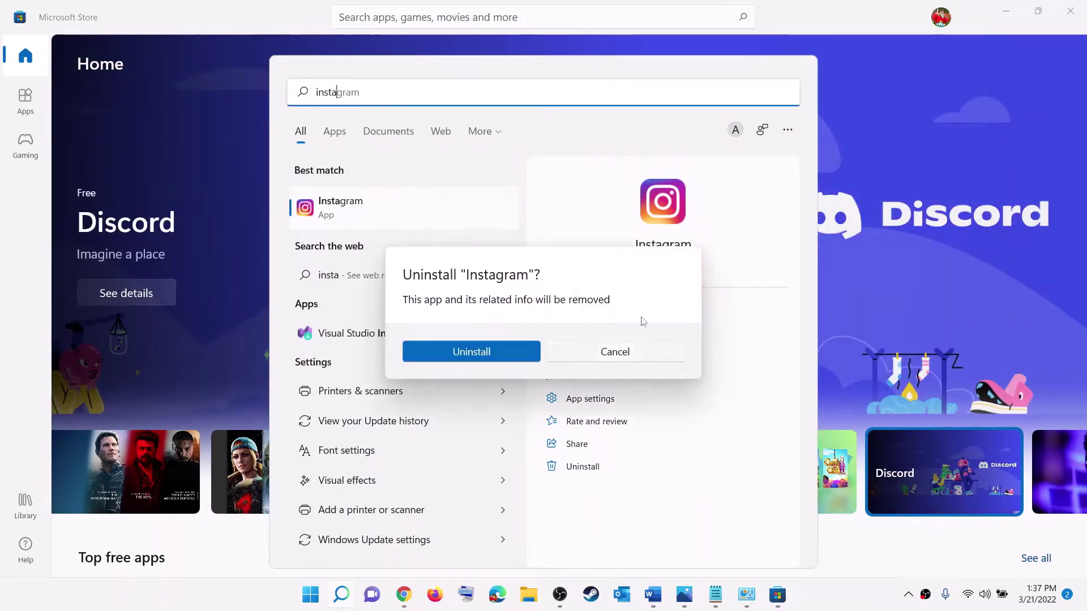
key(Escape)
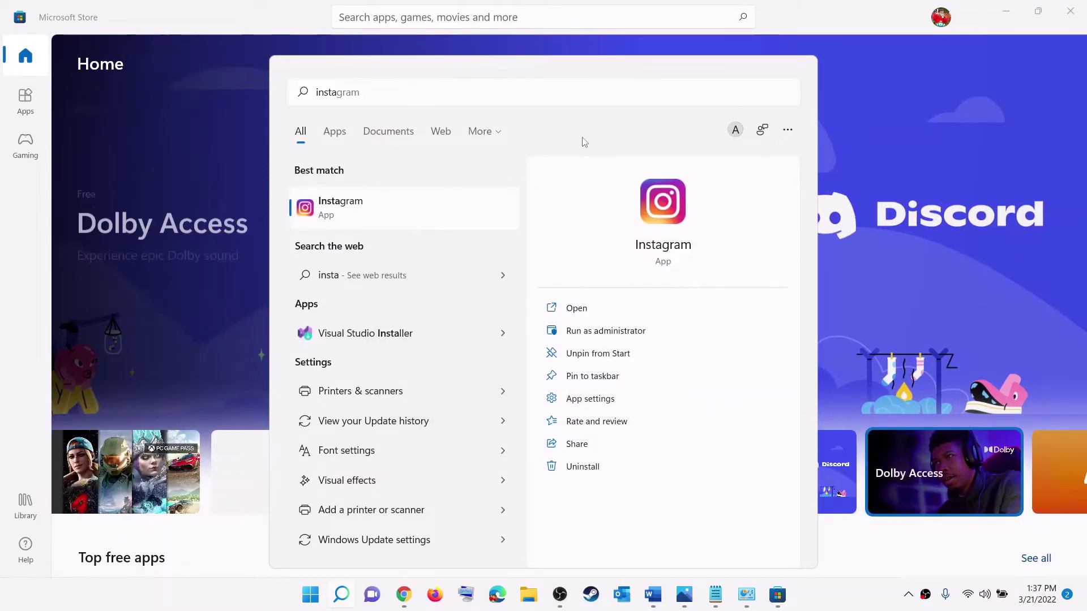
click(310, 594)
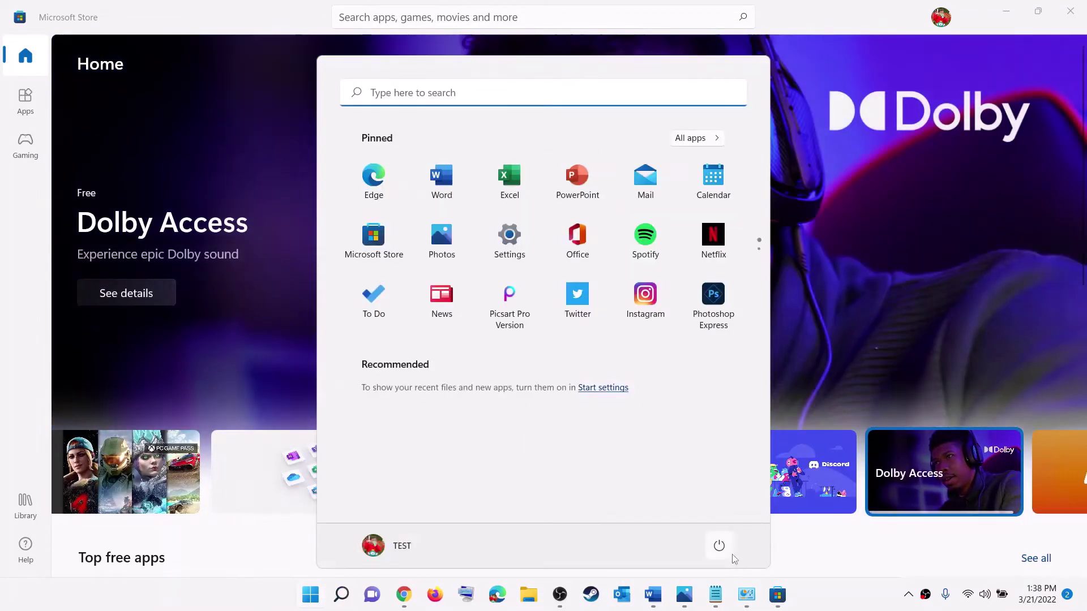
click(719, 546)
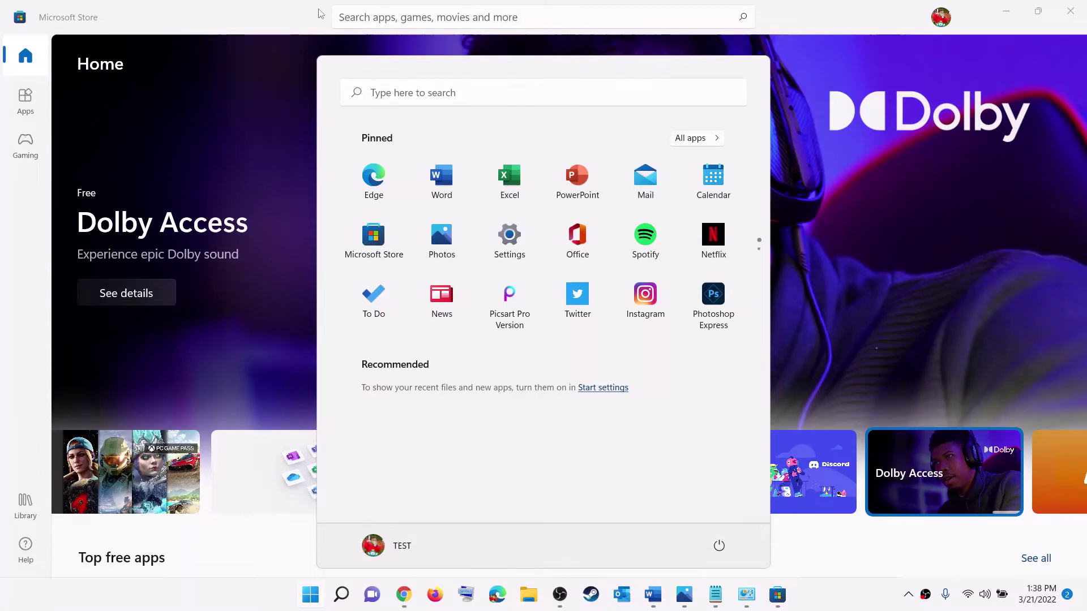
- Search the Store for 'insta', open Instagram's page, then minimize the Store
double_click(461, 4)
click(361, 14)
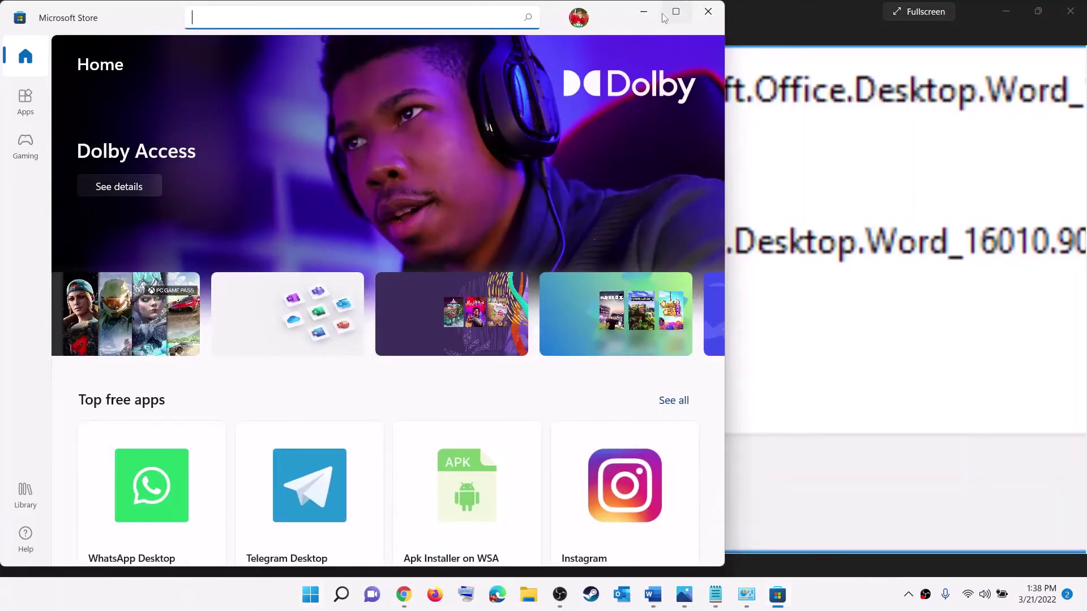
click(675, 12)
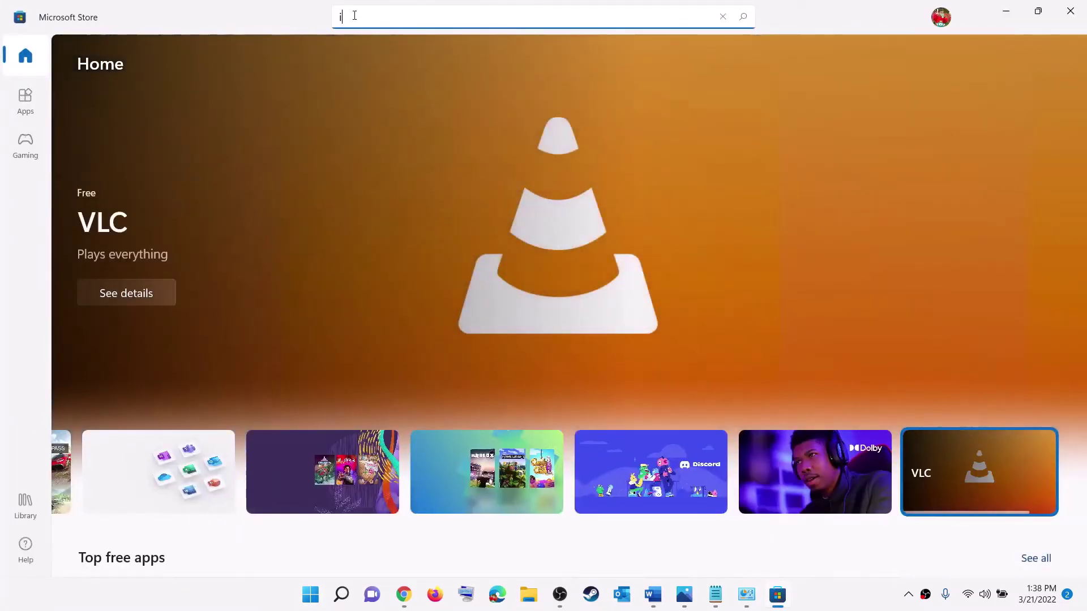
text(insta)
click(403, 181)
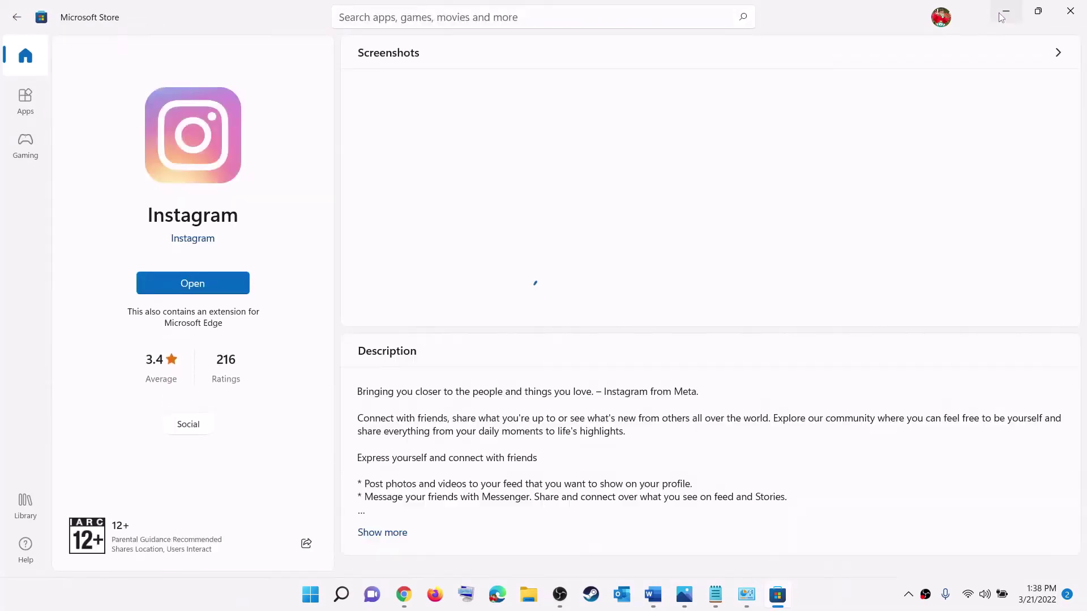
double_click(966, 23)
click(1001, 21)
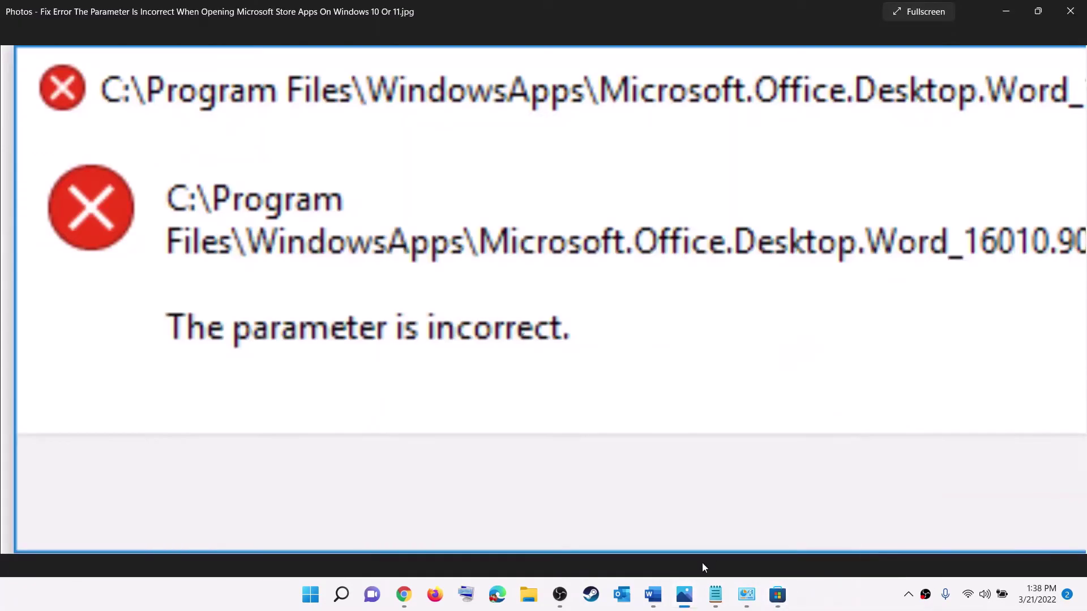
- Bring the Word guide forward and briefly highlight the end of Step 5
click(651, 595)
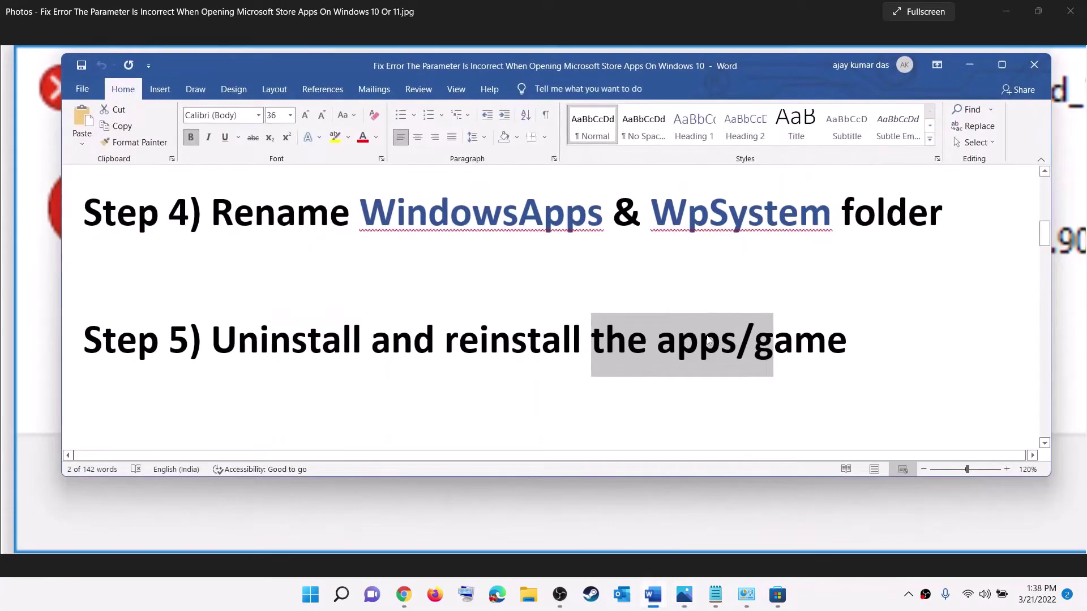
click(884, 339)
key(ctrl+shift+Left)
key(ctrl+shift+Left)
key(ctrl+shift+Left)
key(ctrl+shift+Left)
key(ctrl+shift+Left)
click(270, 339)
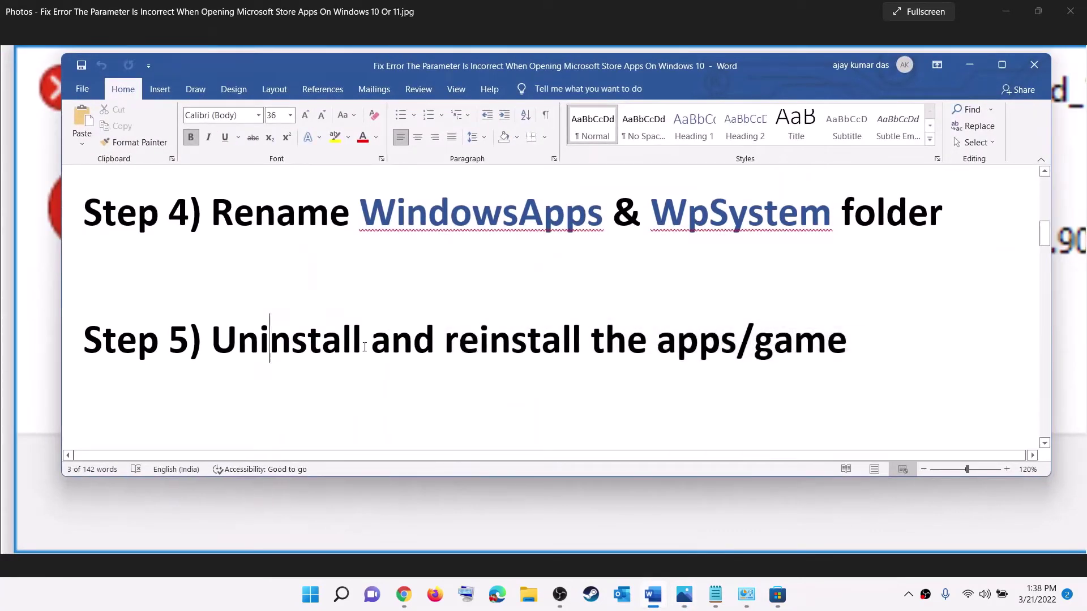
scroll(366, 346, down, 3)
scroll(366, 346, up, 2)
- Highlight Step 6's text about installing the apps to a different drive/C drive
click(274, 385)
key(ctrl+shift+Right)
key(ctrl+shift+Right)
key(ctrl+shift+Right)
key(ctrl+shift+Right)
key(ctrl+shift+Right)
key(ctrl+shift+Right)
key(ctrl+shift+Right)
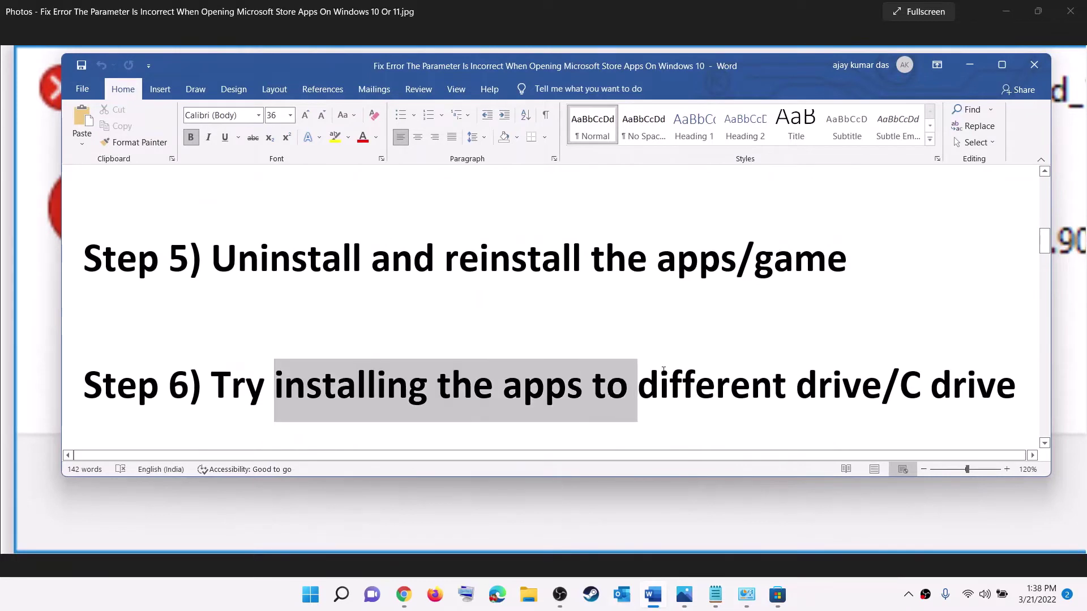
key(ctrl+shift+Right)
key(ctrl+shift+Right)
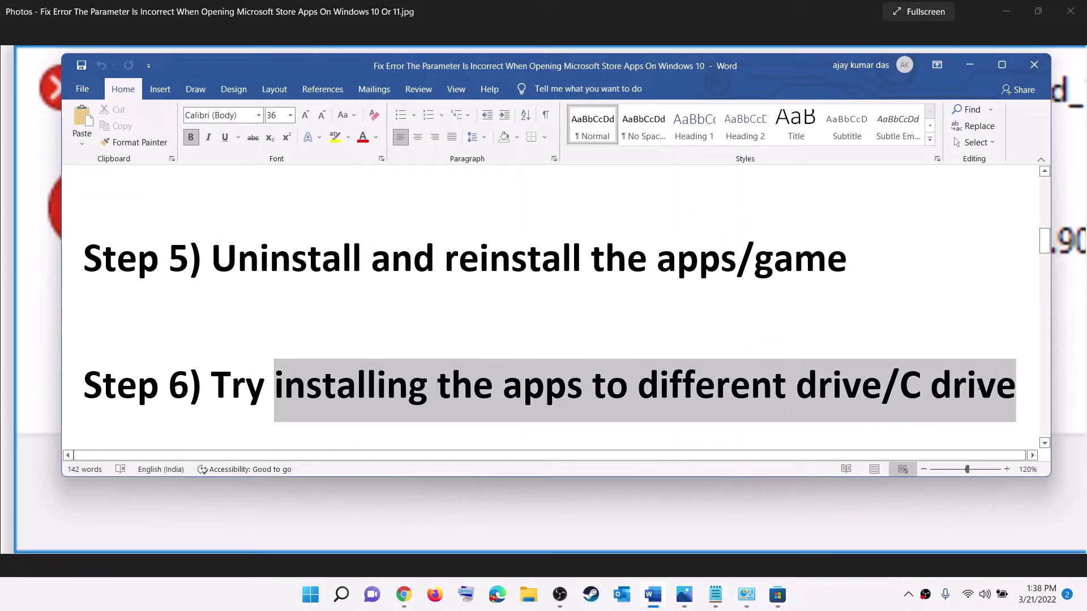
click(310, 594)
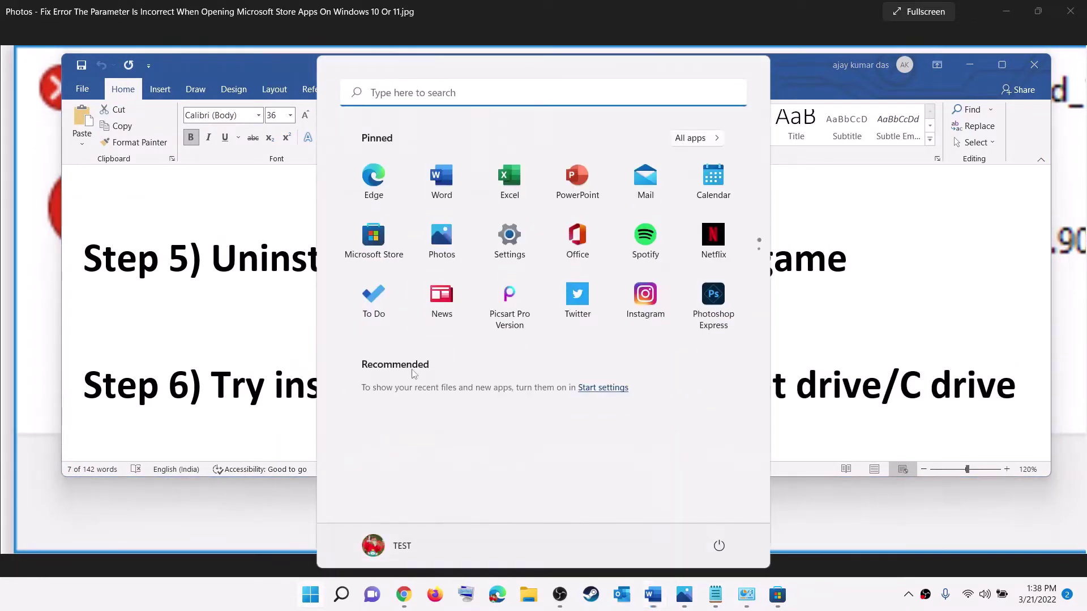
- Go to Settings > System > Storage > Where new content is saved
click(510, 244)
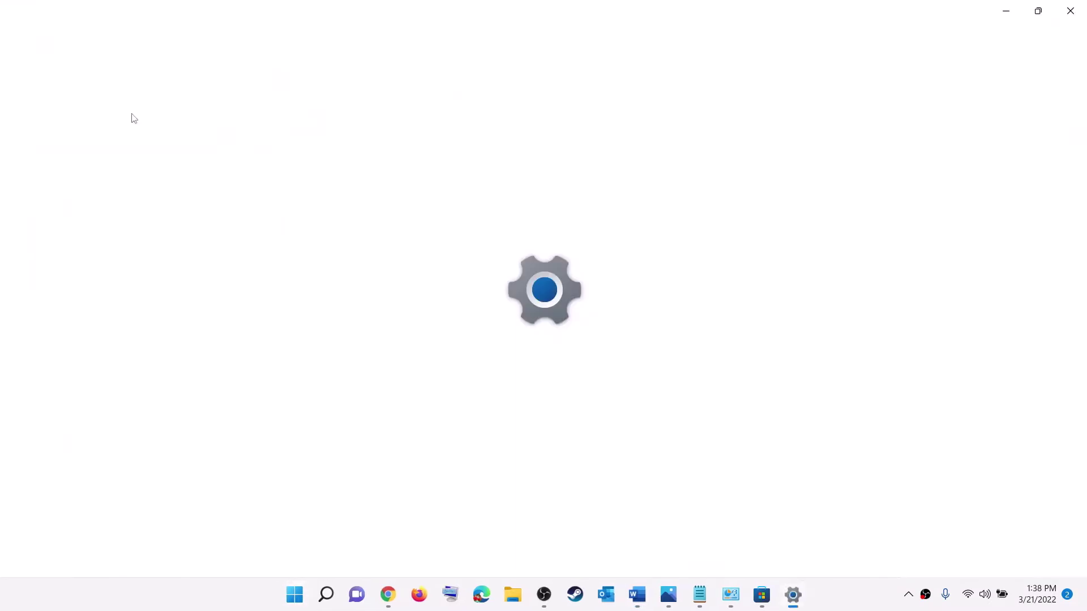
scroll(293, 178, down, 4)
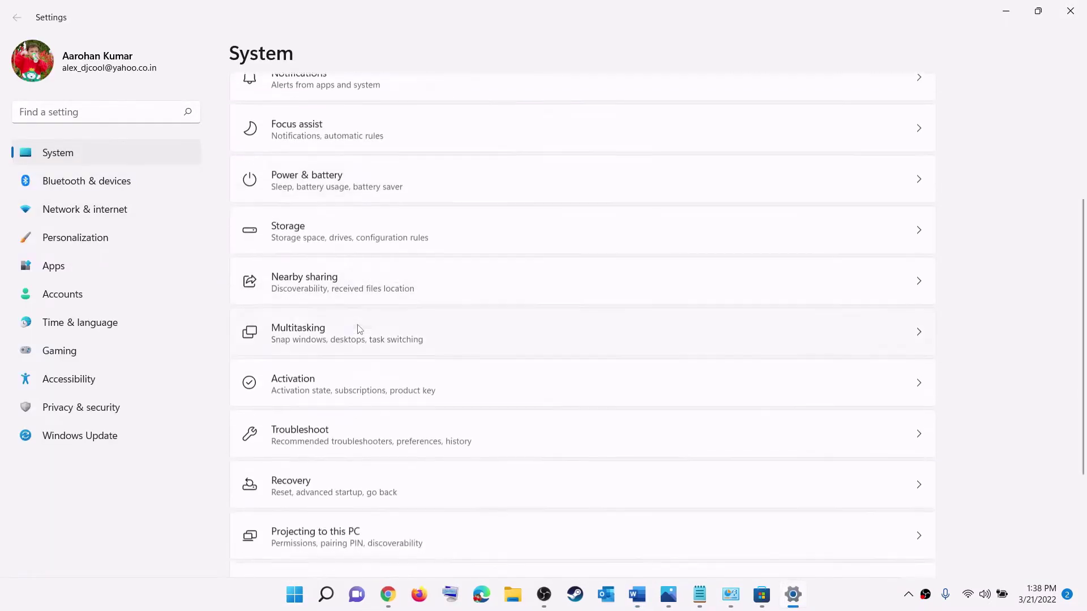
click(310, 215)
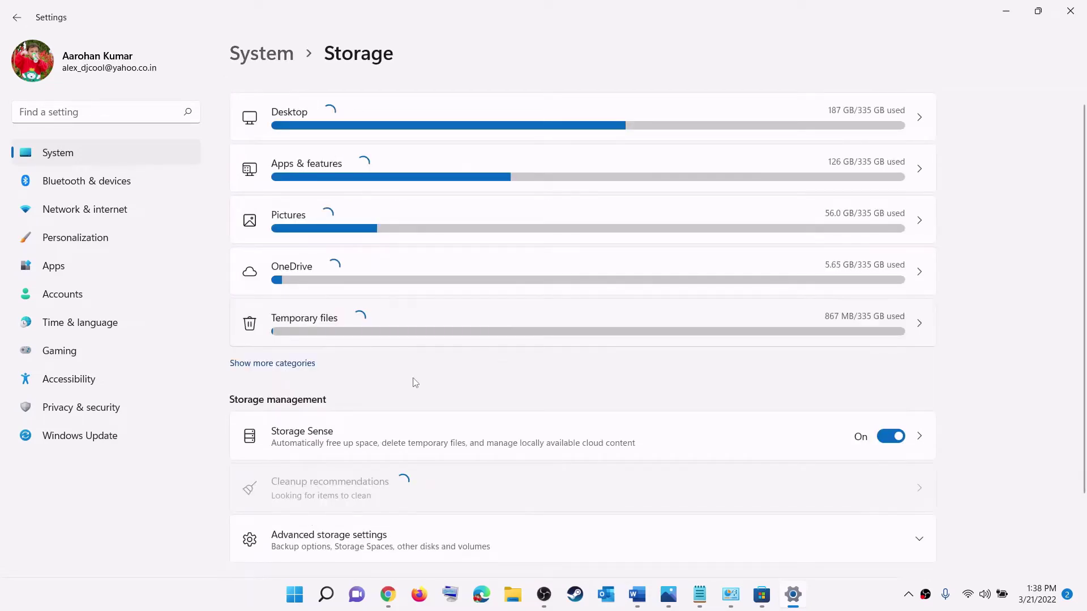
scroll(415, 383, down, 5)
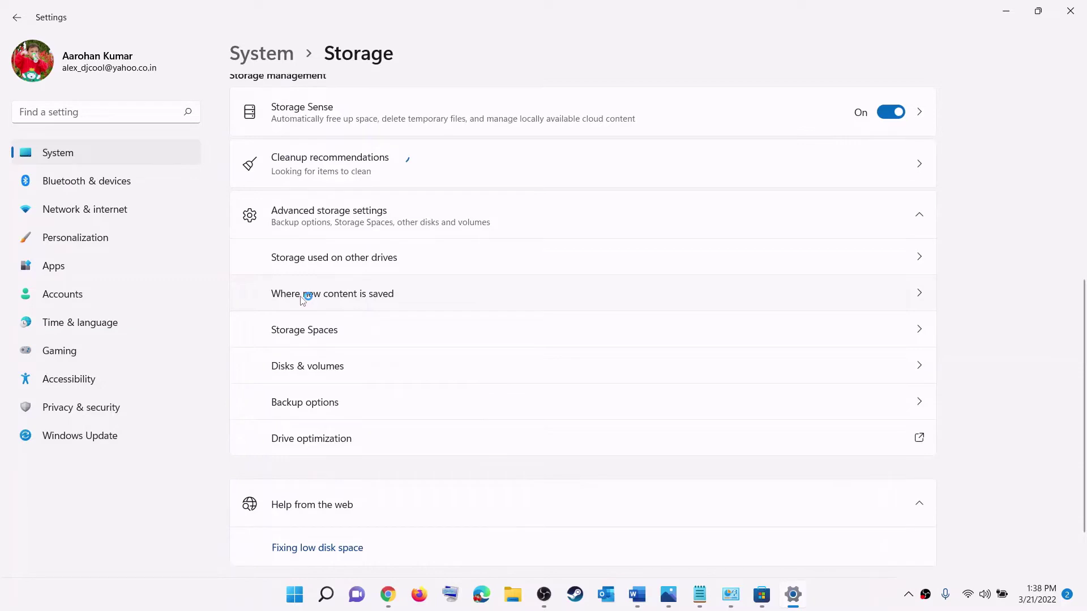
click(301, 295)
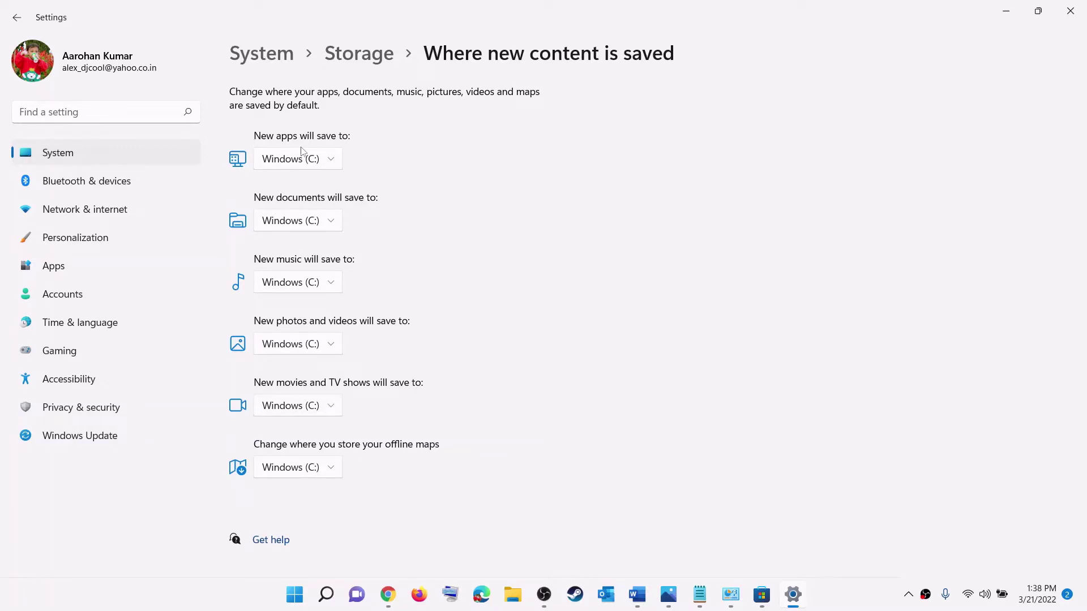
- Review the New apps drive options, including USB Drive (D:), keeping Windows (C:) selected
click(331, 162)
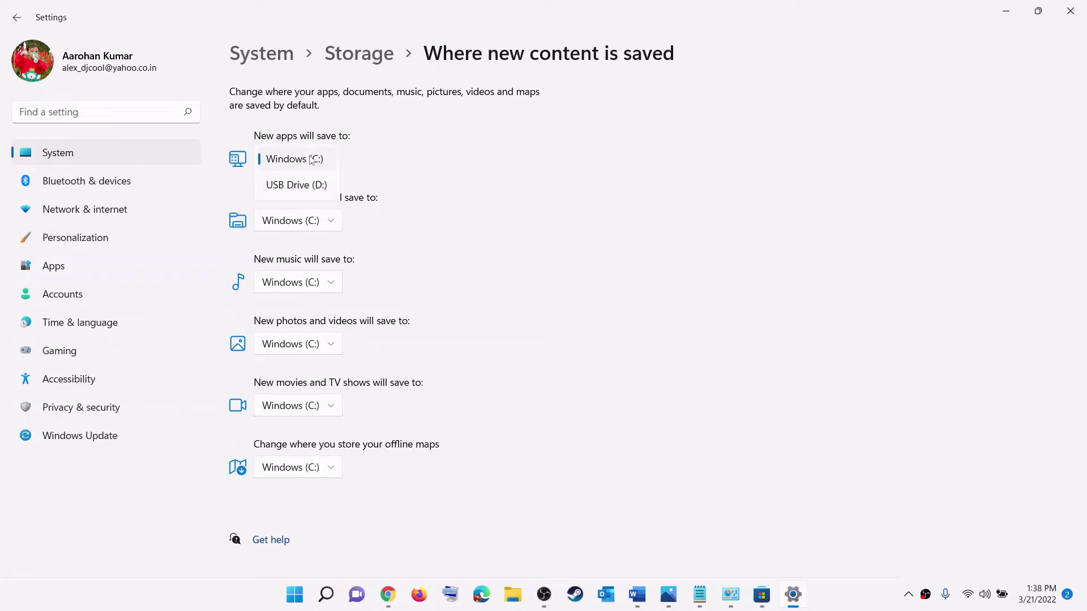
click(368, 168)
click(332, 163)
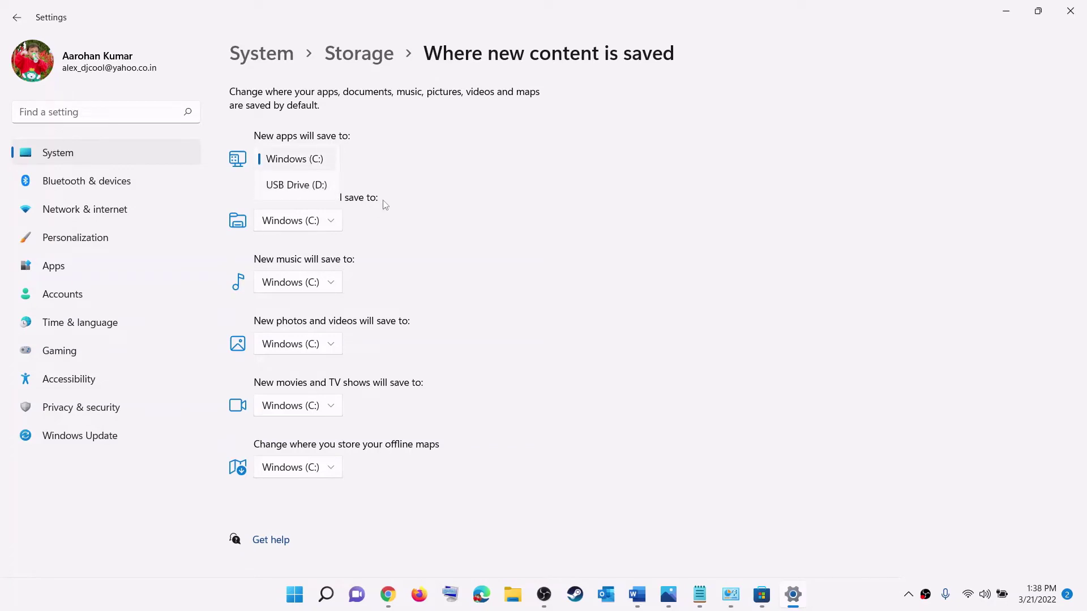
click(387, 172)
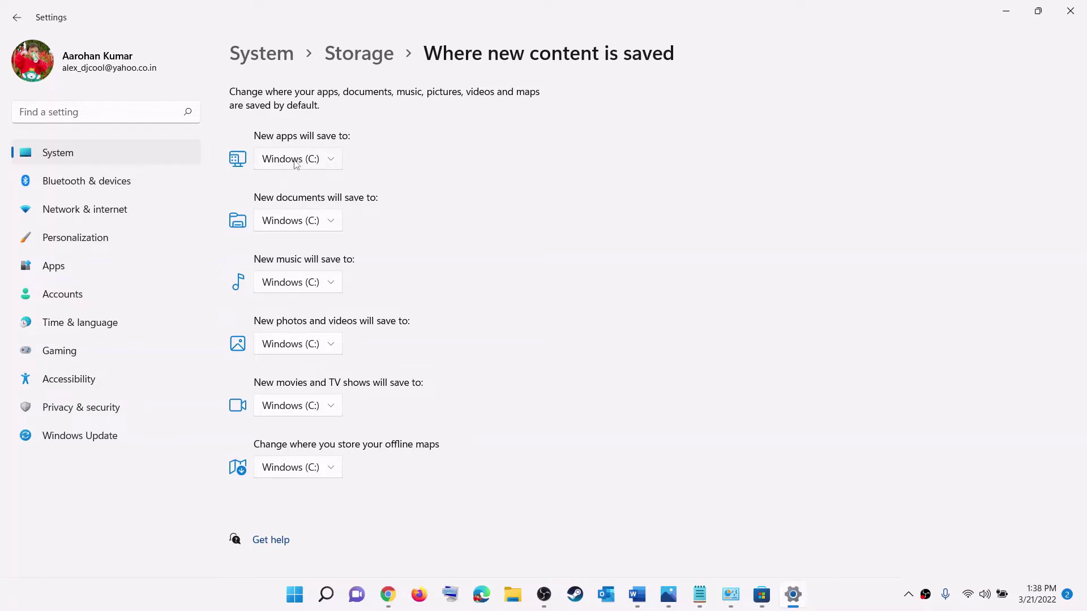
click(335, 161)
click(378, 162)
click(343, 162)
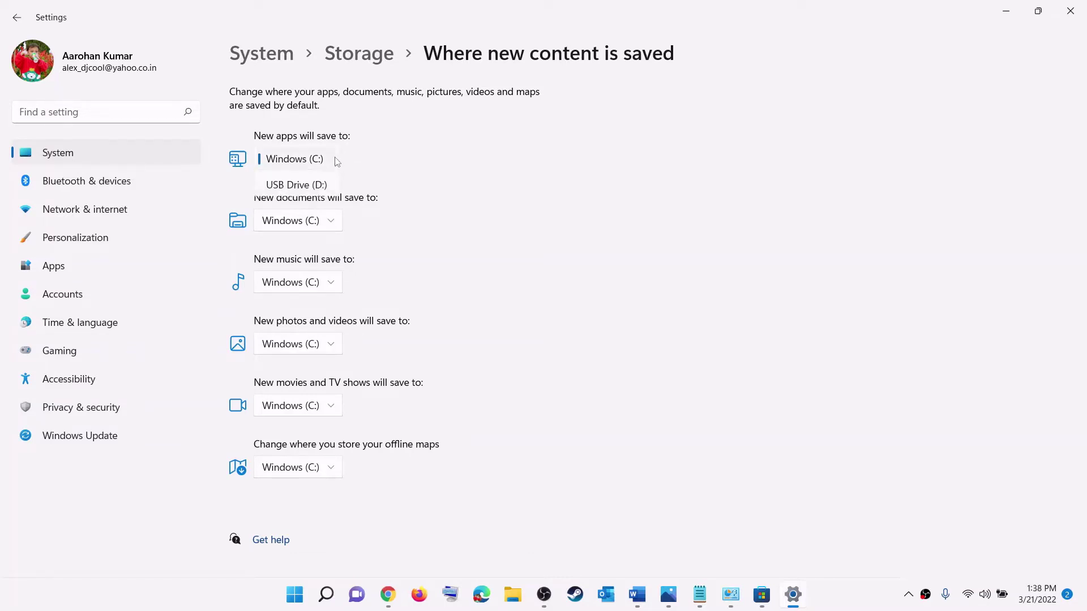
click(417, 187)
click(337, 163)
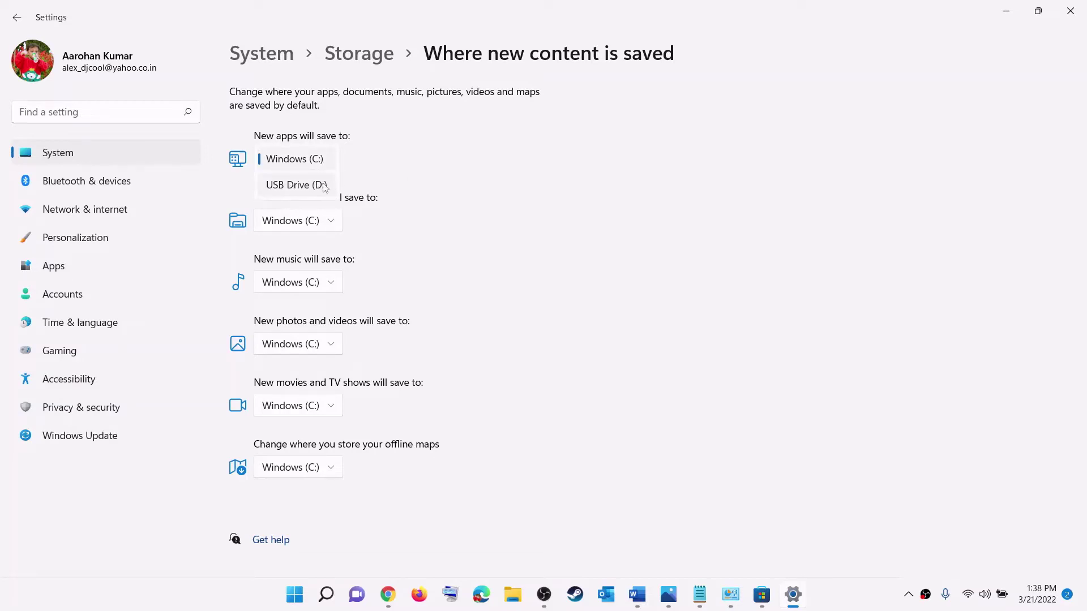
click(429, 163)
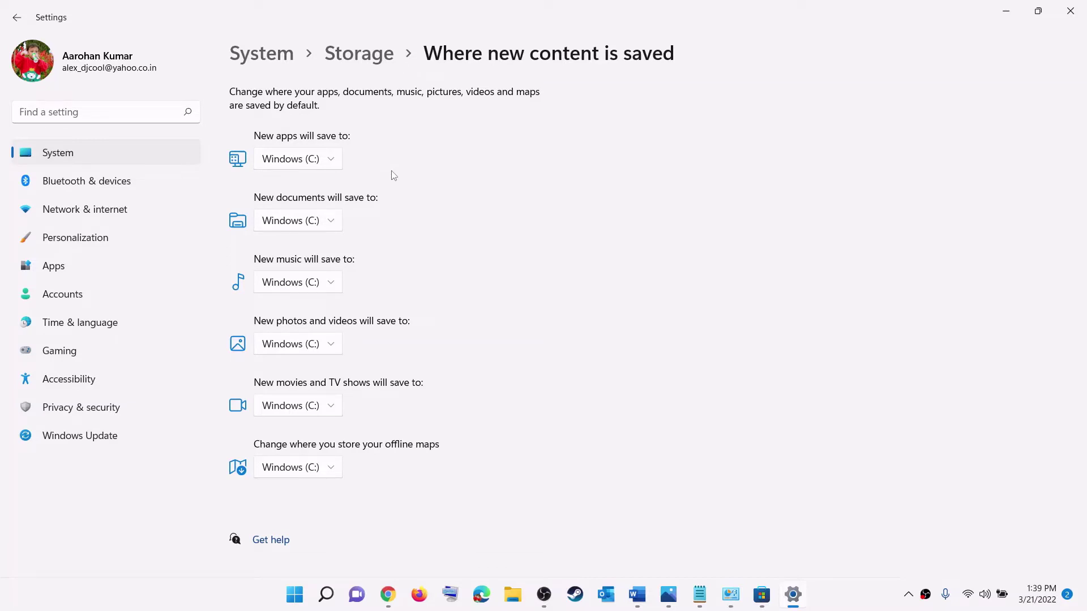
click(336, 163)
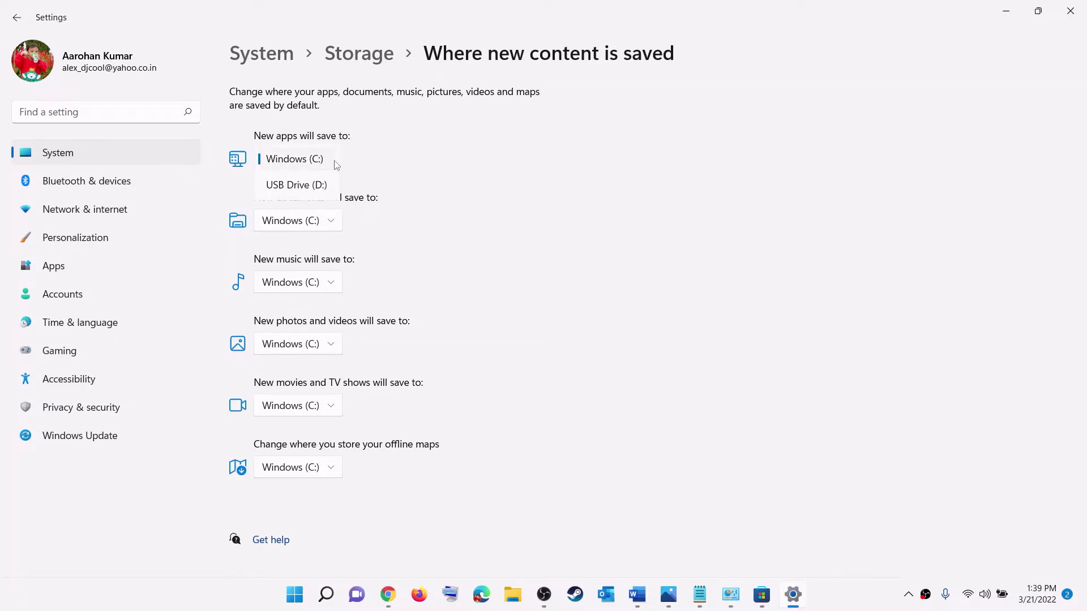
click(396, 160)
click(336, 163)
click(416, 173)
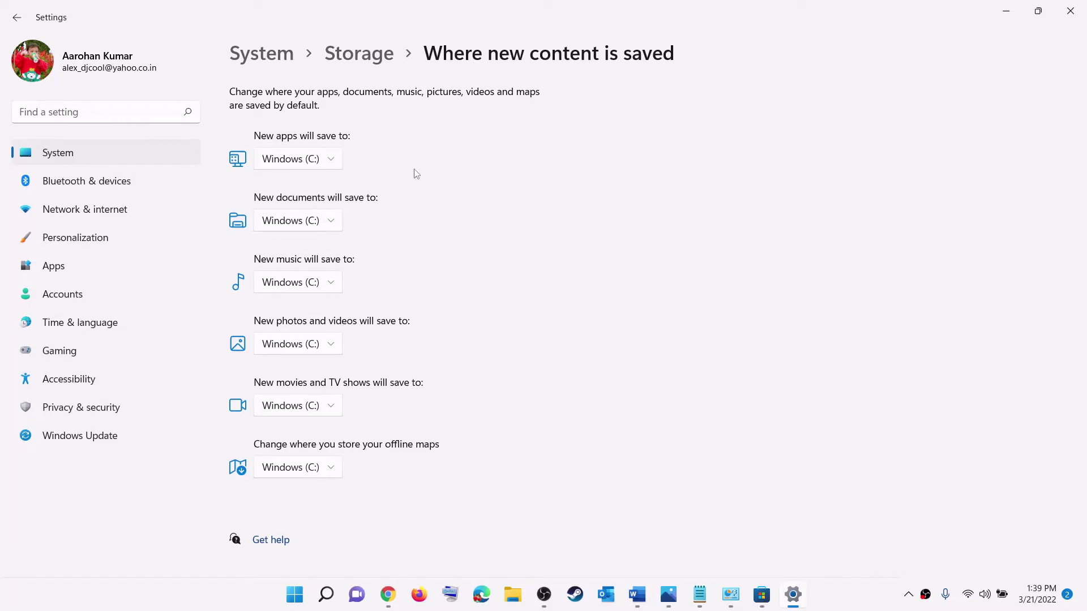
click(331, 164)
click(317, 164)
- Close Settings, highlight Step 7 'Create a new Windows admin account' in Word, and reopen Settings
click(1065, 10)
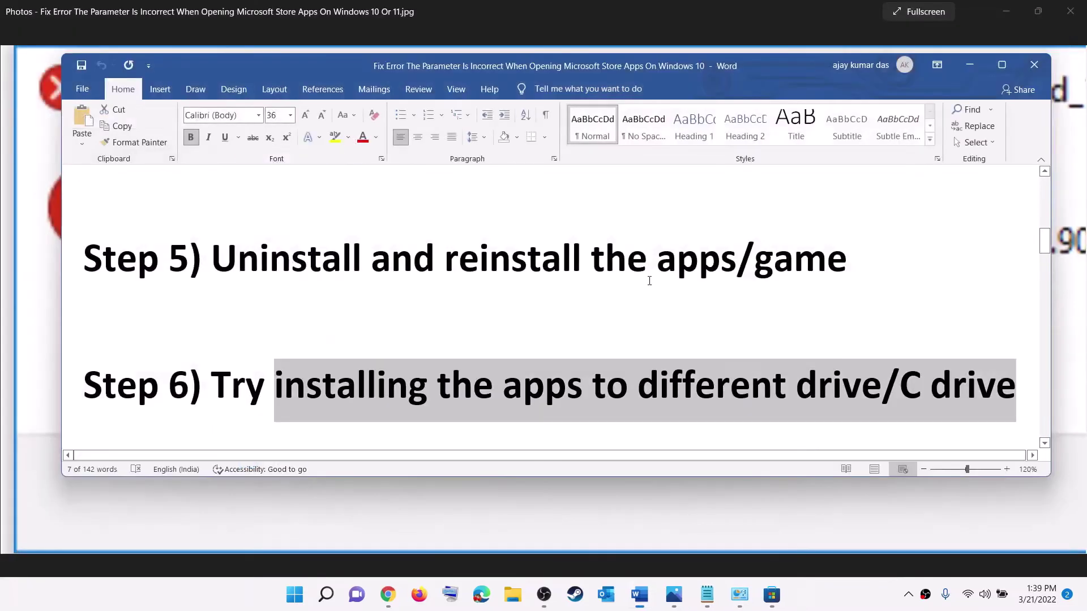
click(251, 404)
drag(881, 391, 274, 390)
scroll(318, 347, down, 3)
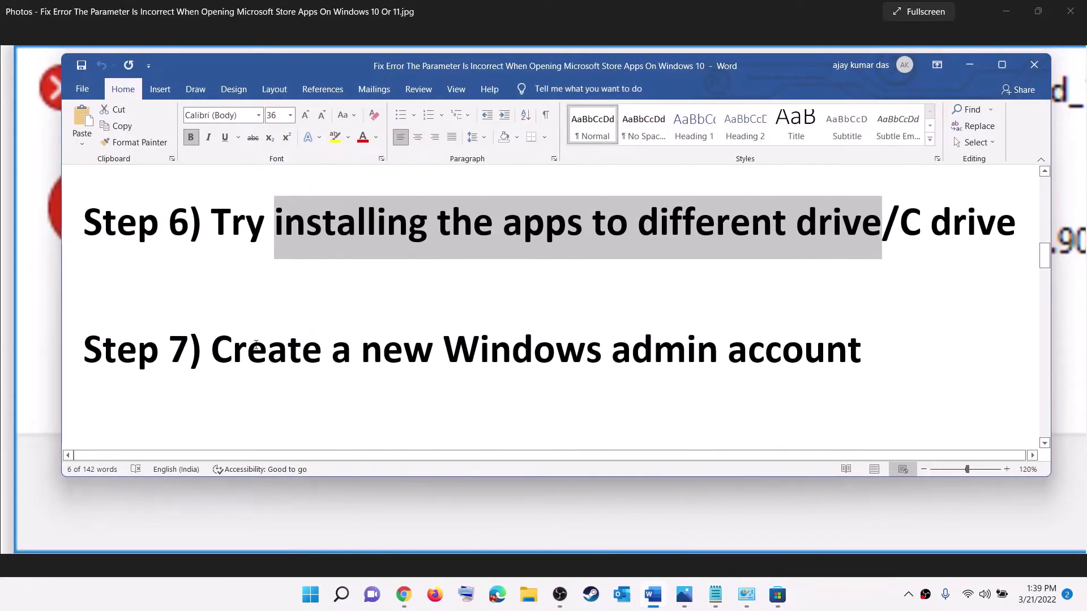
drag(228, 346, 860, 349)
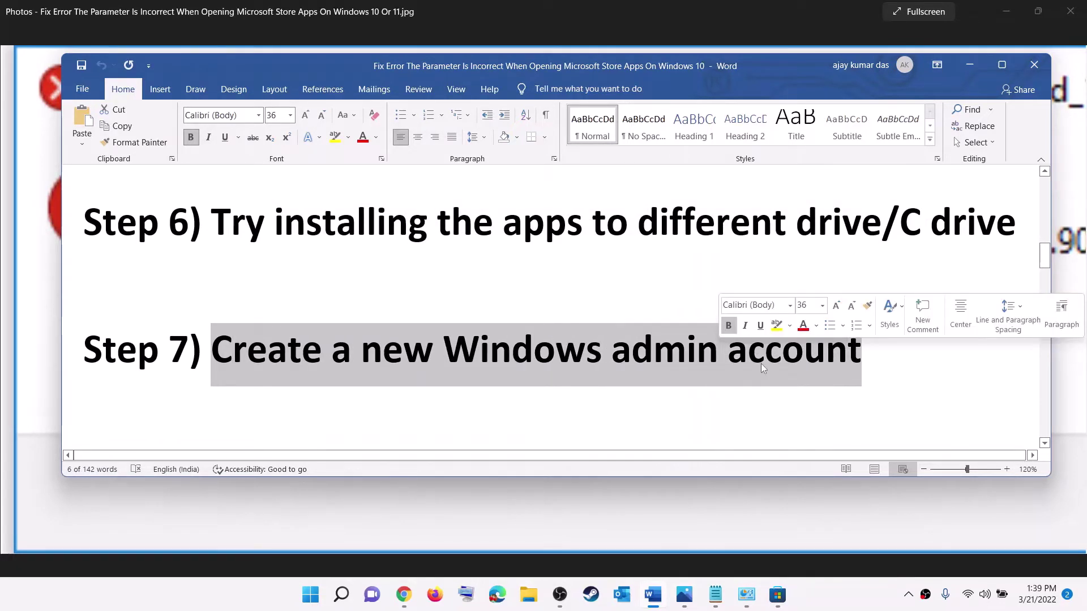
click(311, 599)
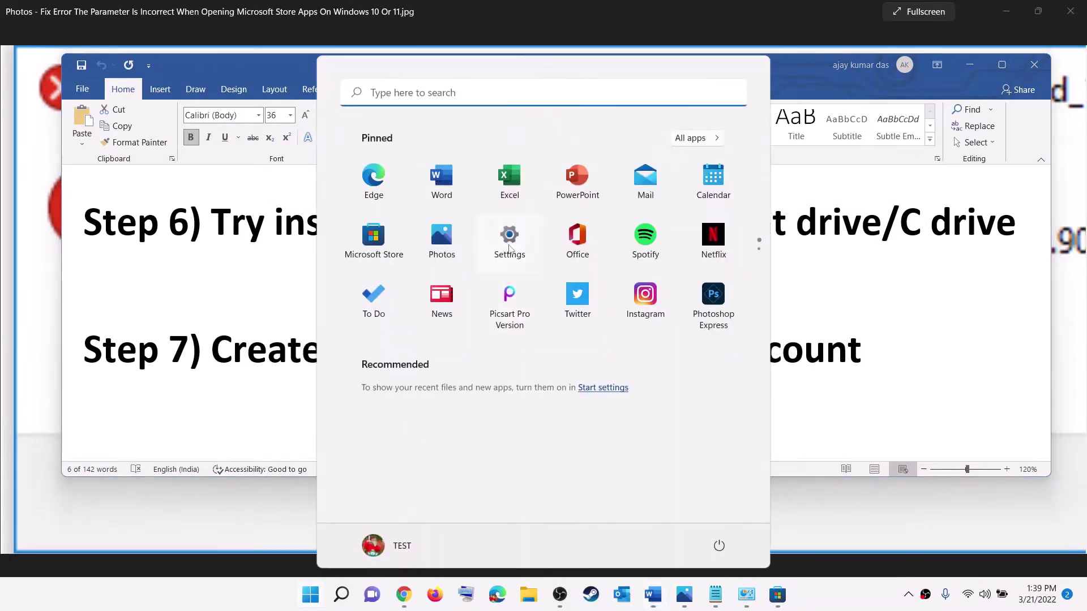
click(509, 243)
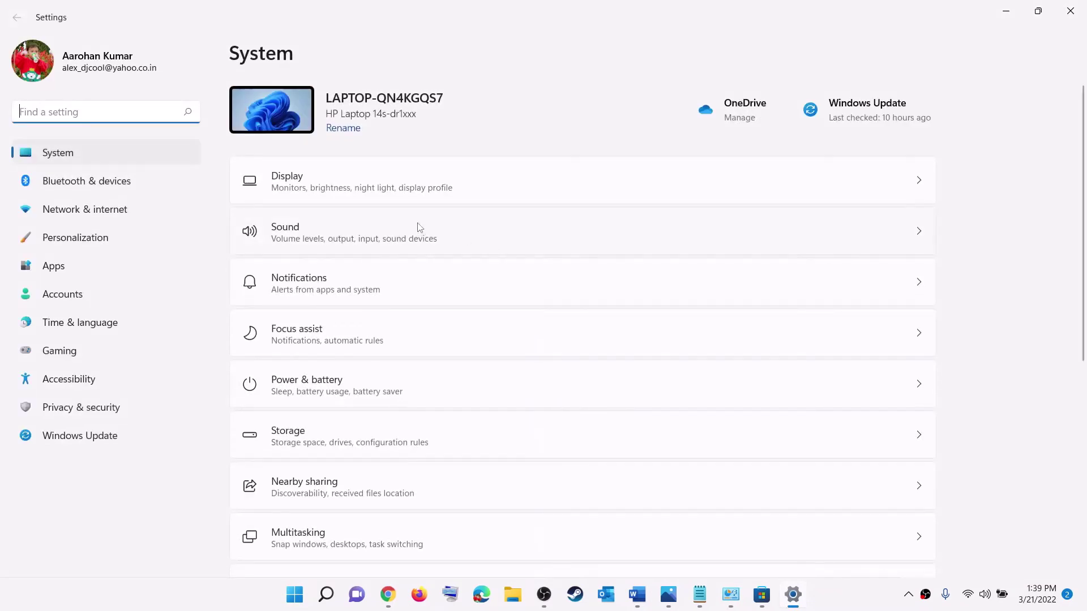
- Go to Accounts > Family & other users and choose Add account for another user
click(62, 298)
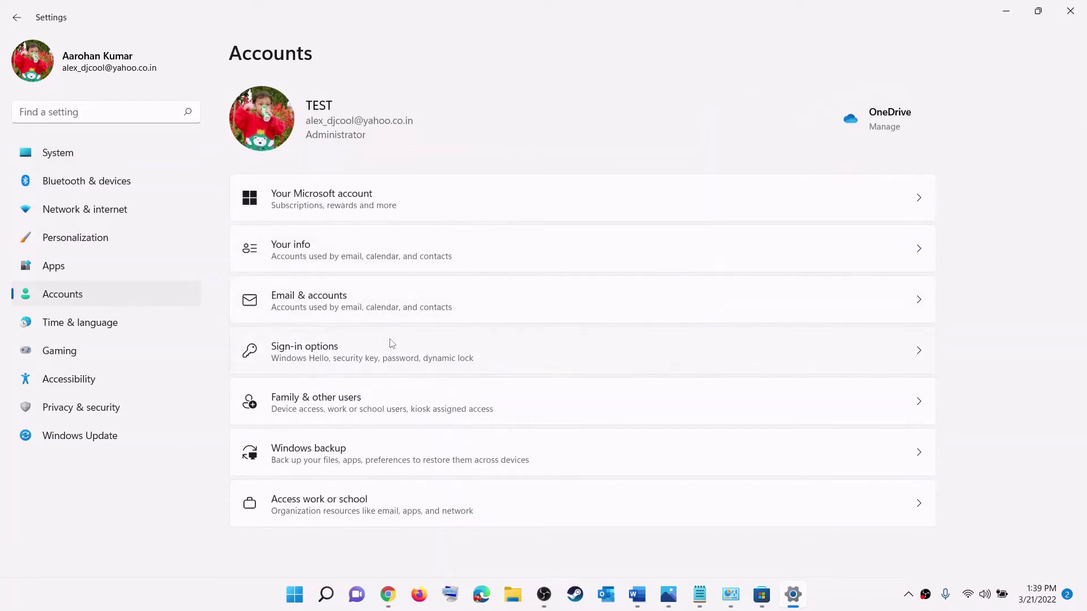
click(348, 412)
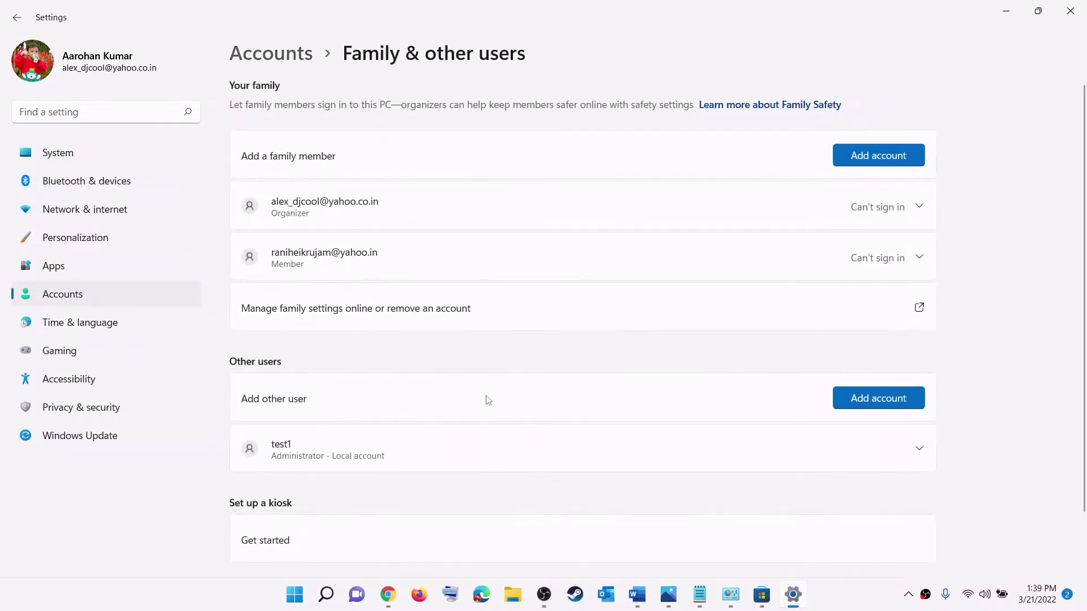
scroll(490, 400, down, 2)
scroll(491, 401, up, 3)
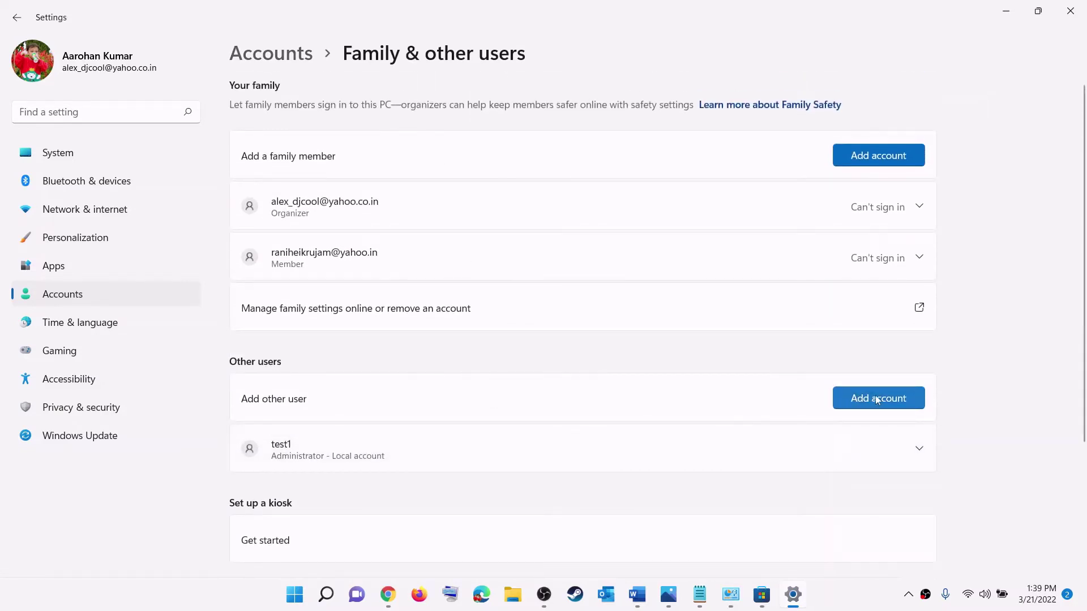
click(842, 402)
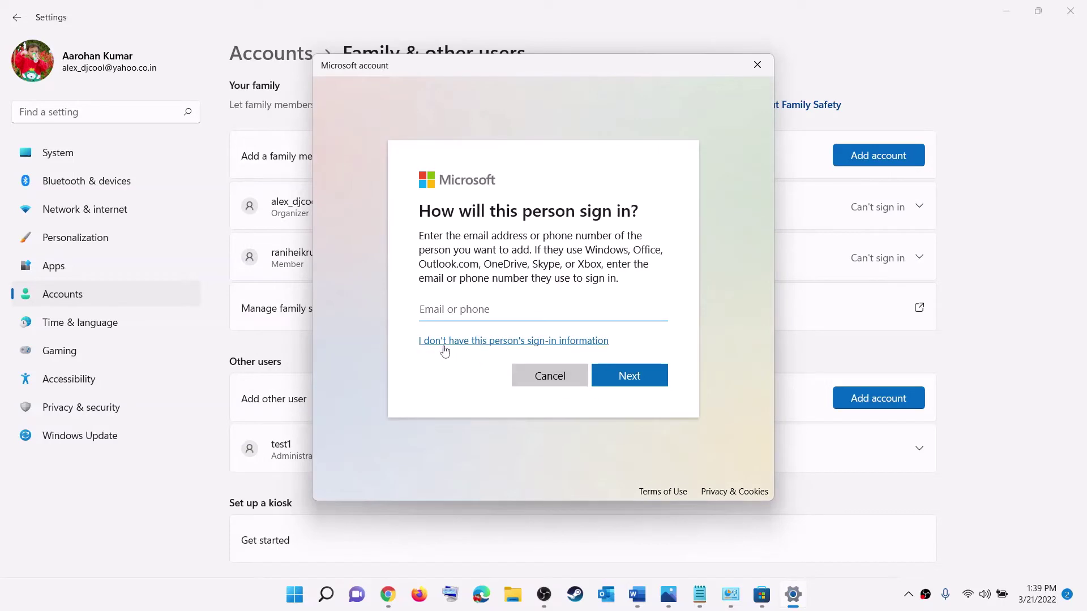
- Add a local user without a Microsoft account named test2 and enter its password twice
click(531, 342)
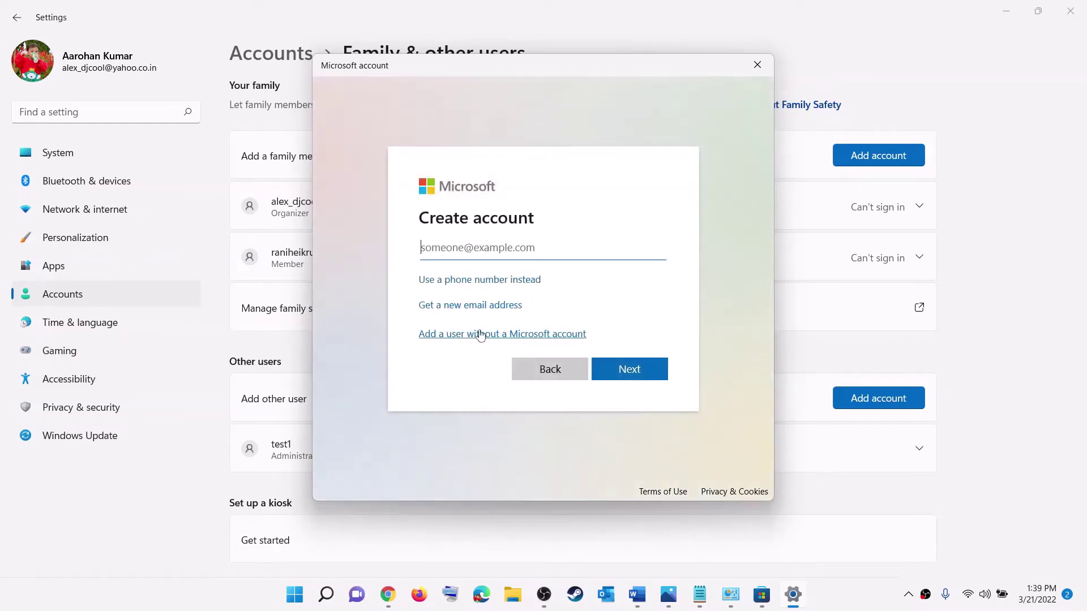
click(509, 334)
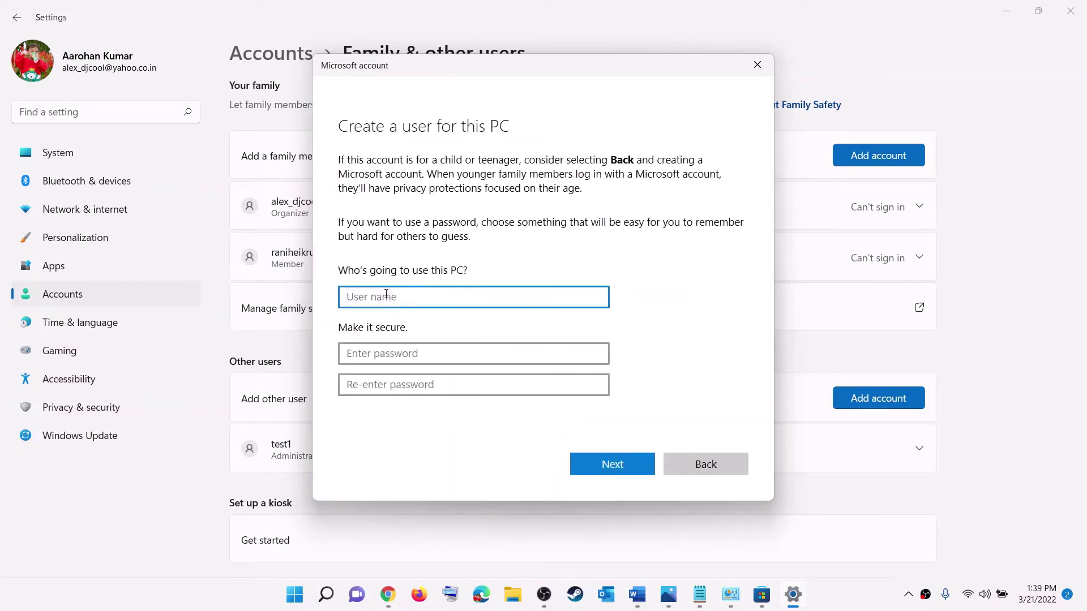
text(test2)
click(373, 355)
text(t2)
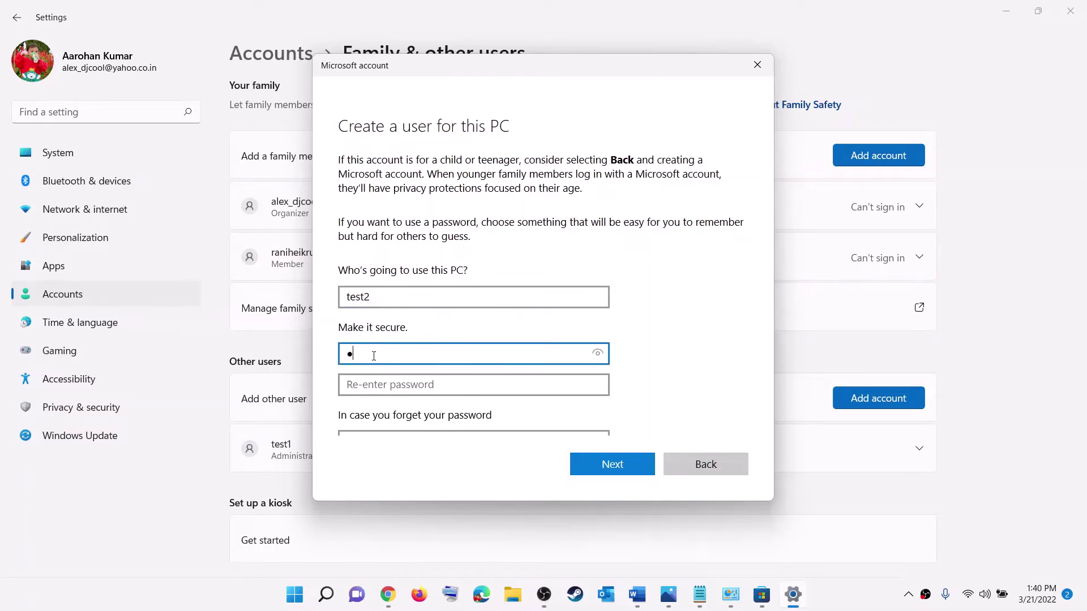
click(395, 382)
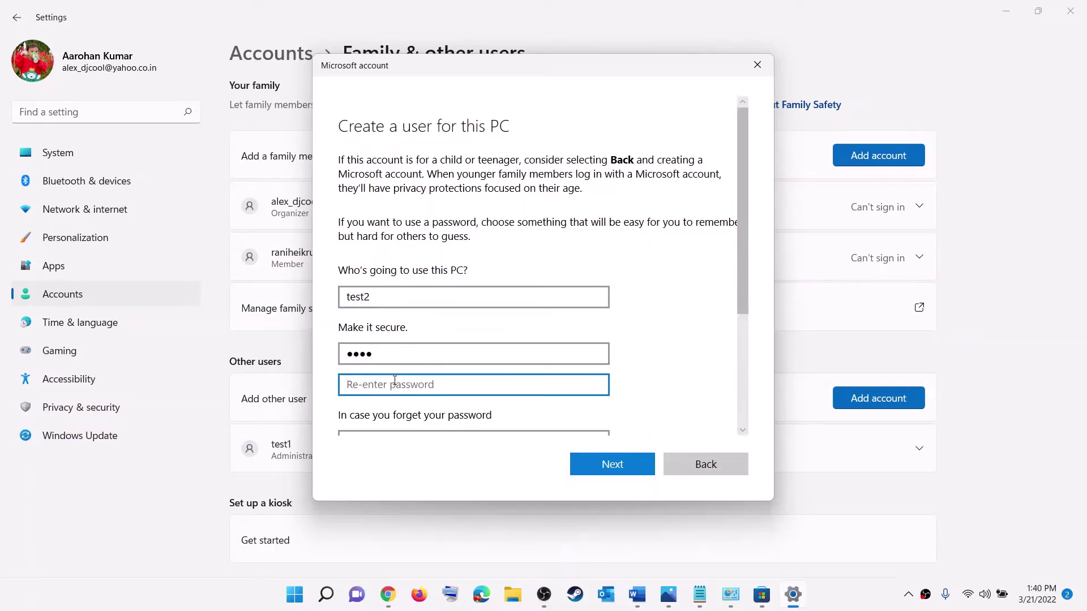
text(test)
- Answer the first pet's name, birth city and childhood nickname security questions, then create the account
scroll(410, 369, down, 2)
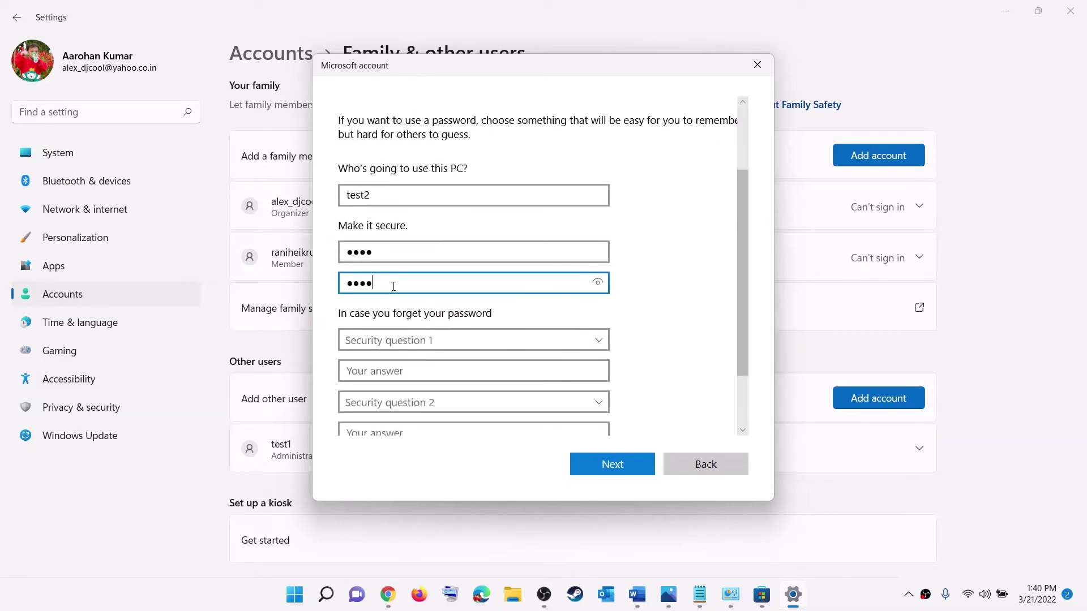
scroll(453, 331, down, 1)
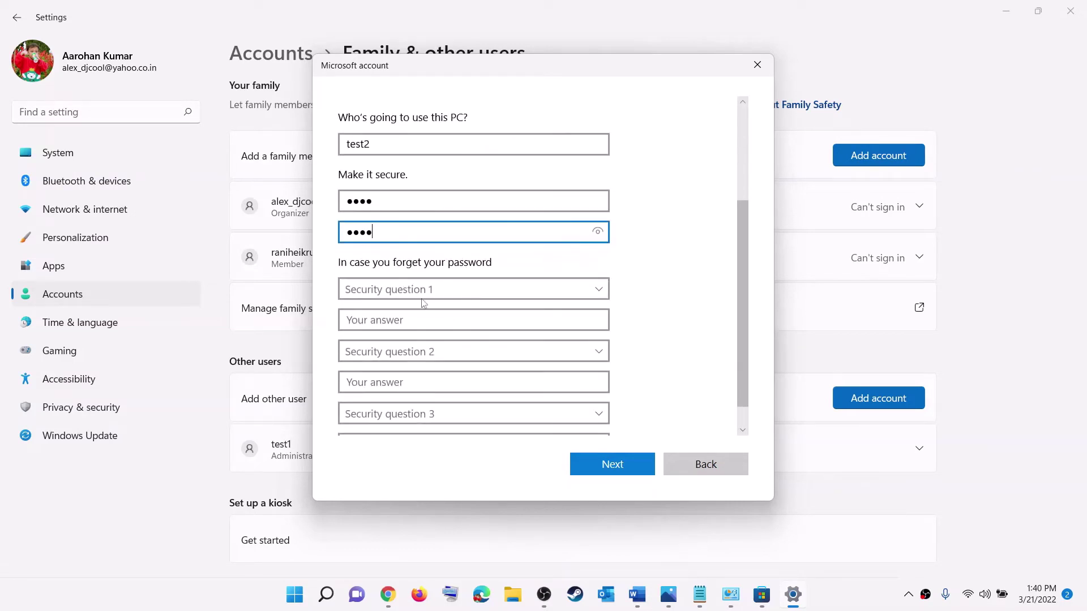
click(420, 294)
click(410, 306)
click(389, 321)
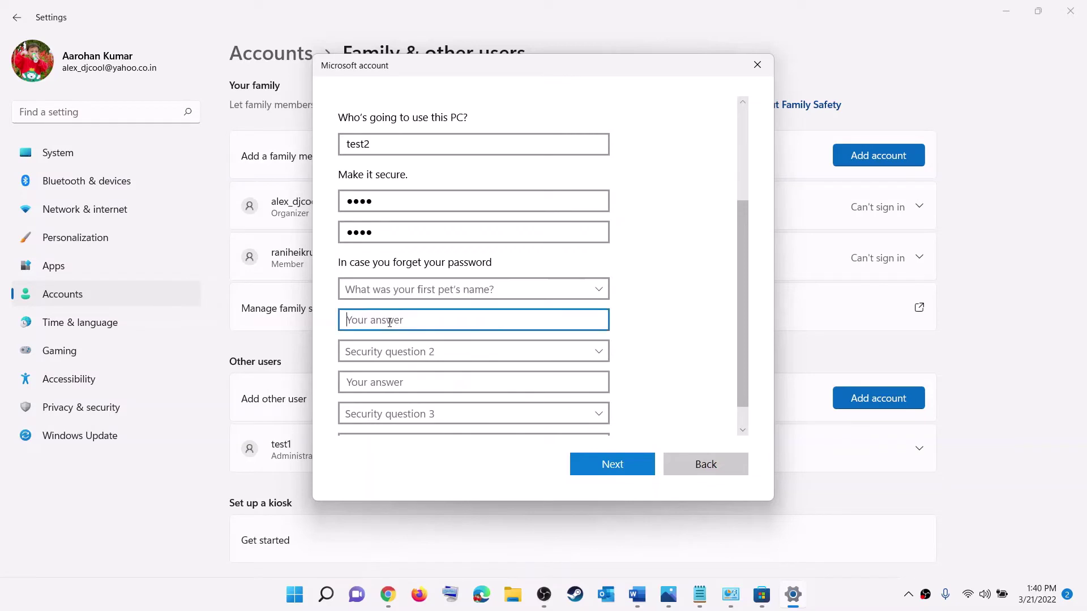
text(te)
scroll(389, 322, down, 1)
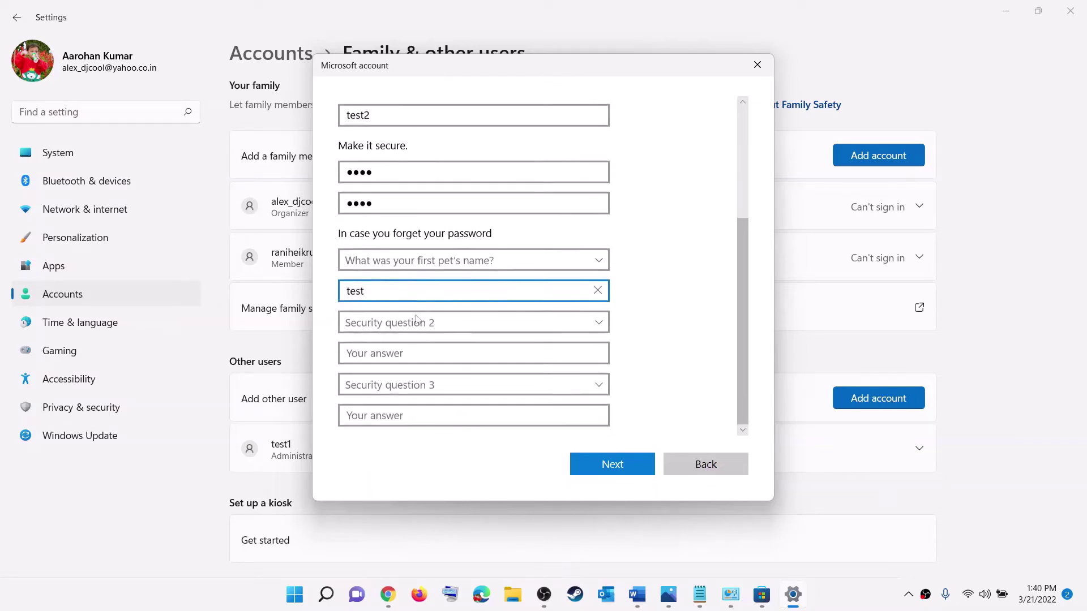
click(399, 320)
click(405, 357)
click(366, 352)
text(test)
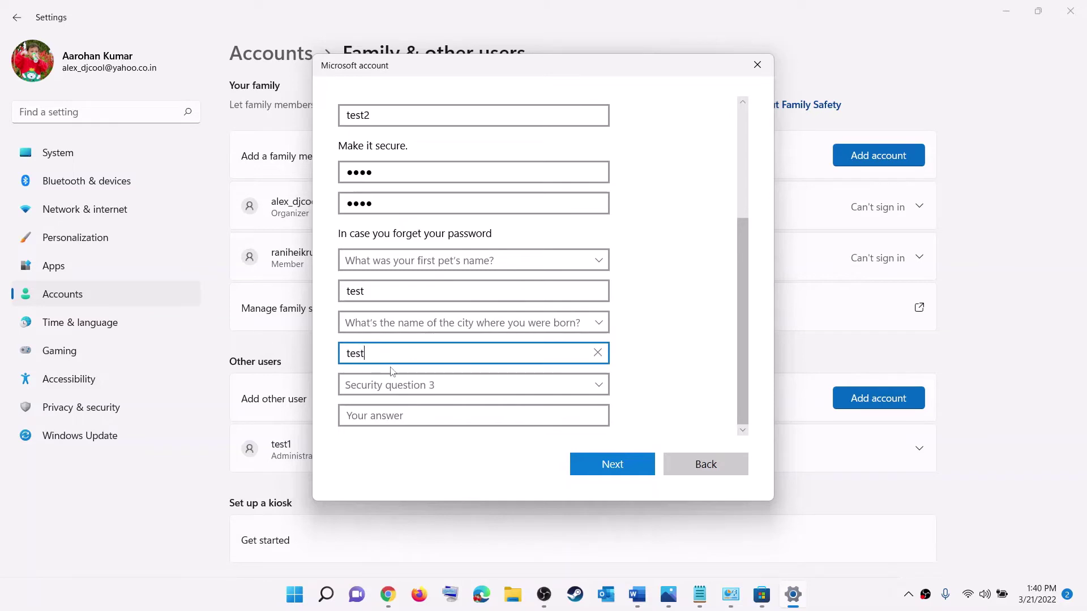
click(402, 388)
click(405, 432)
click(391, 419)
text(test)
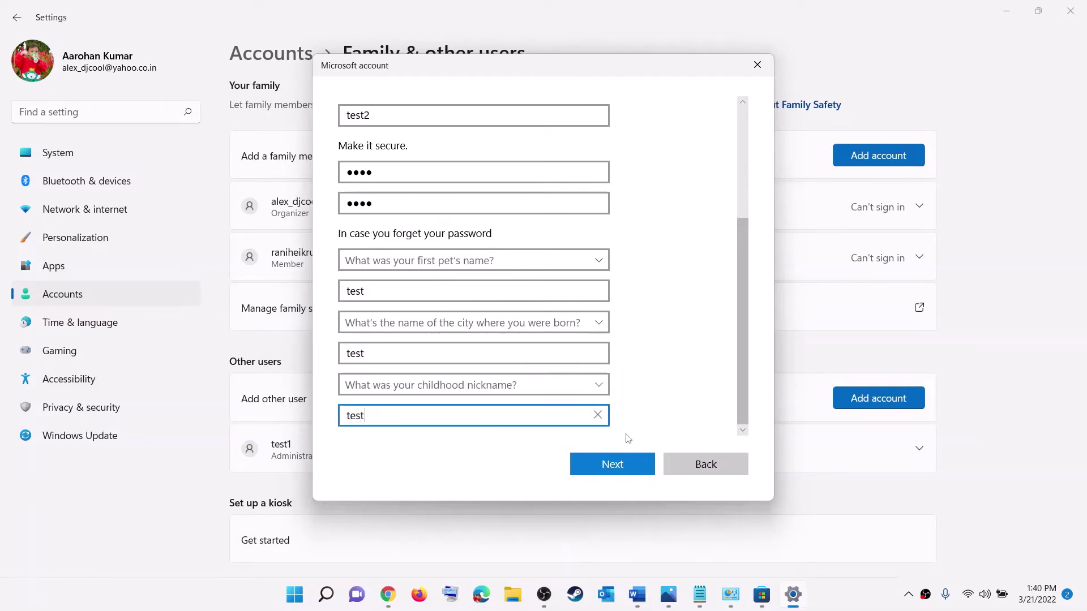
click(617, 470)
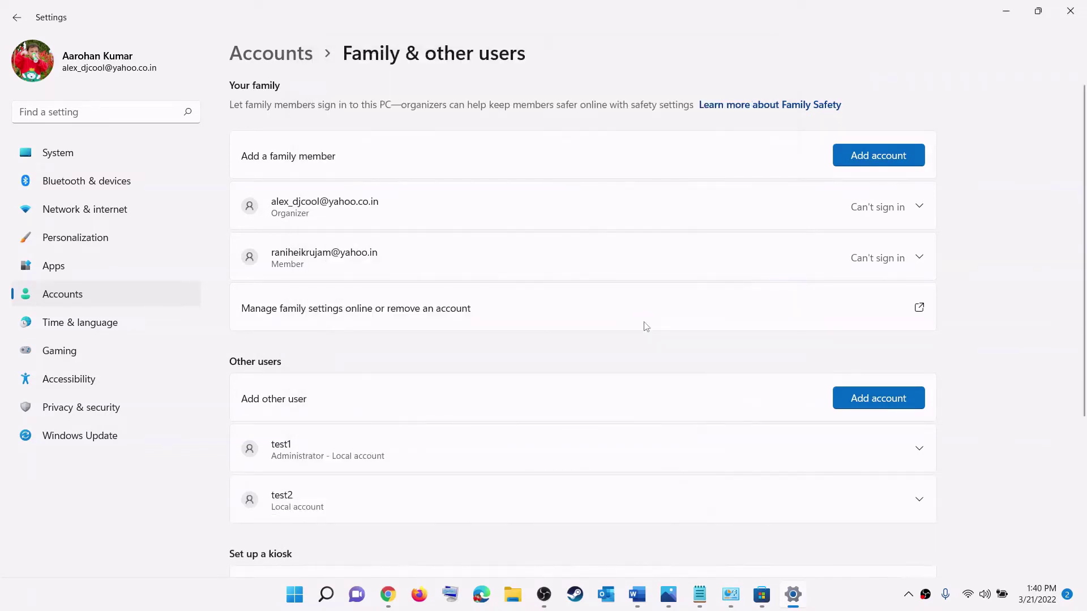
- Change the test2 account type to Administrator and confirm
scroll(500, 355, down, 4)
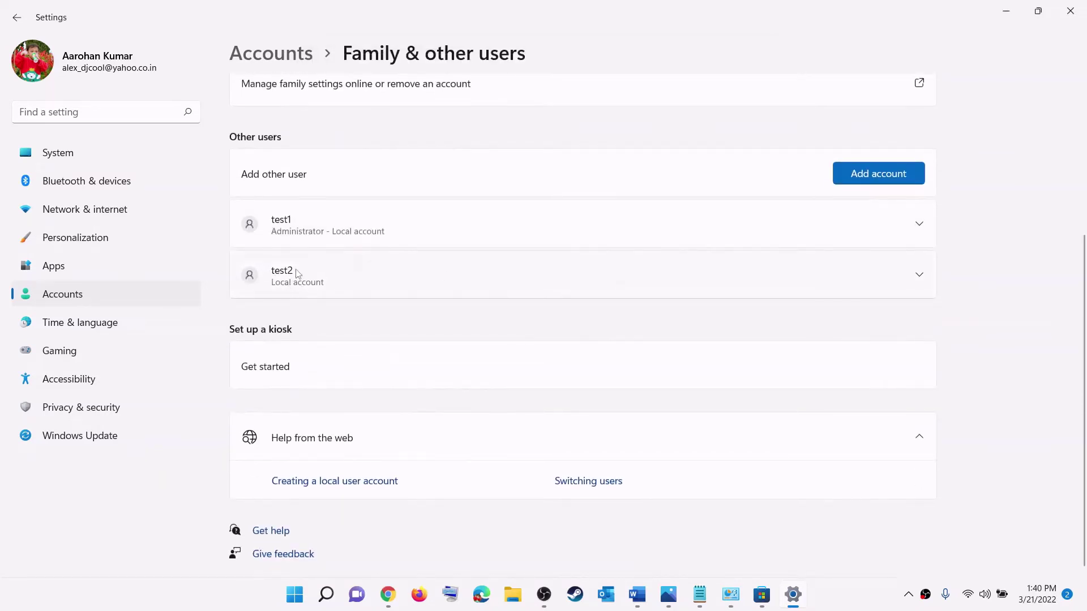
click(920, 277)
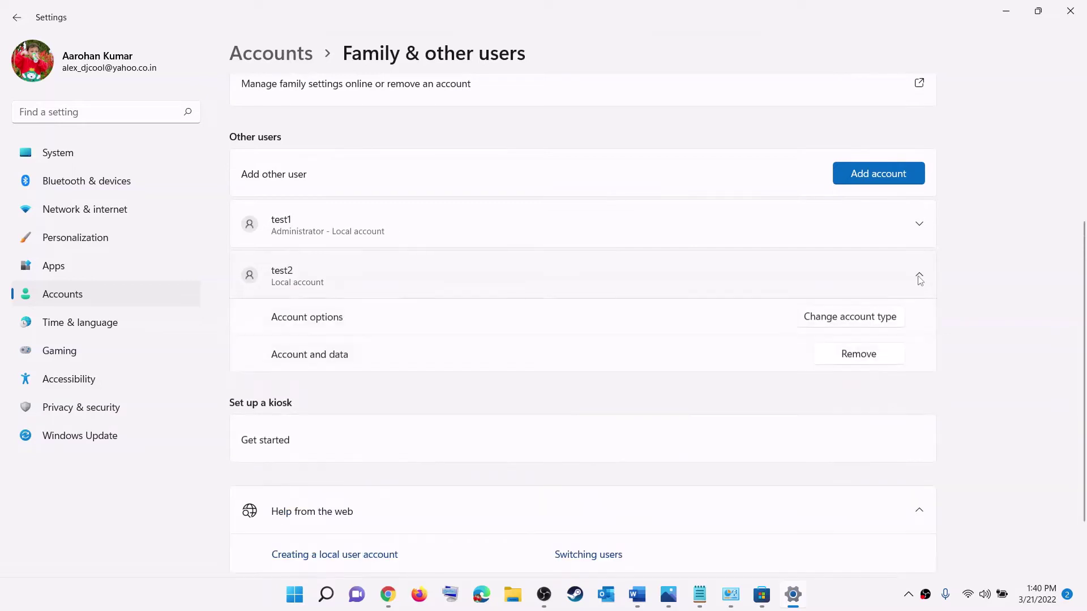
click(849, 319)
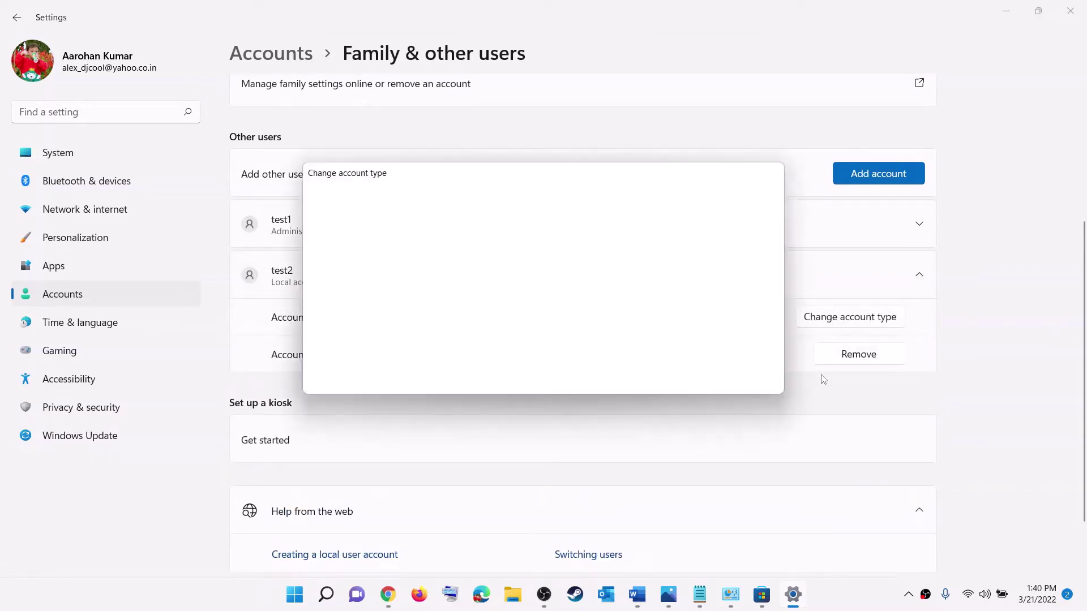
click(512, 311)
click(447, 285)
click(662, 367)
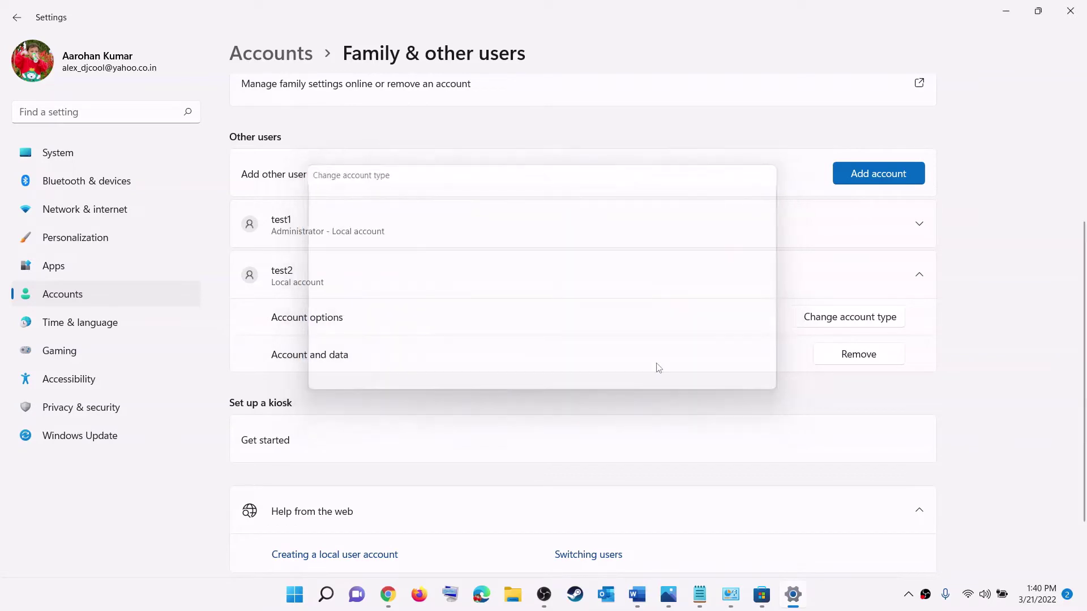
- Check the account switcher list in the Start menu, then dismiss it
click(288, 604)
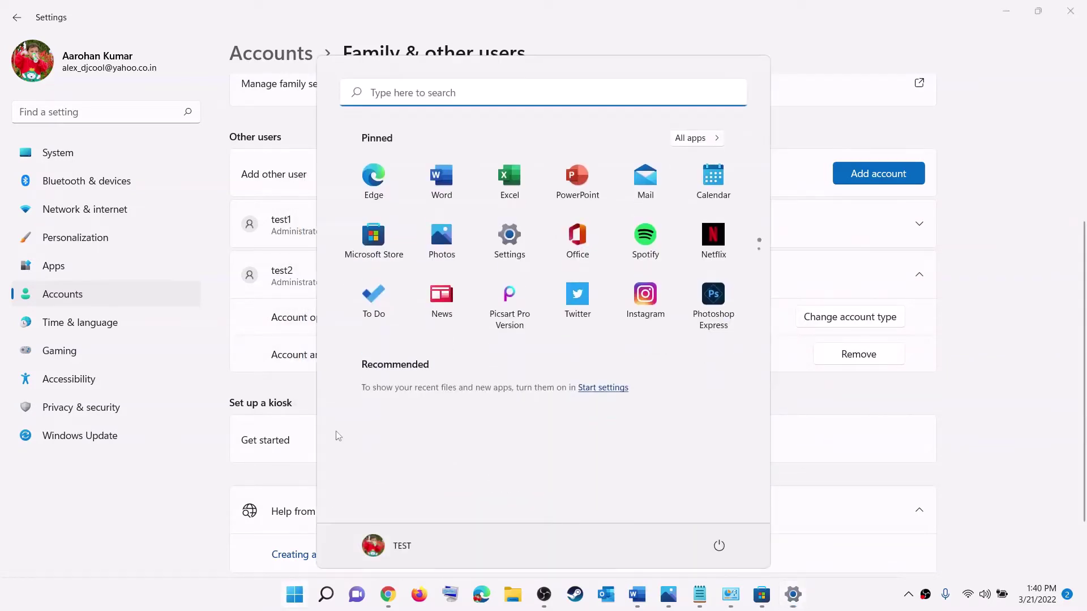
click(402, 549)
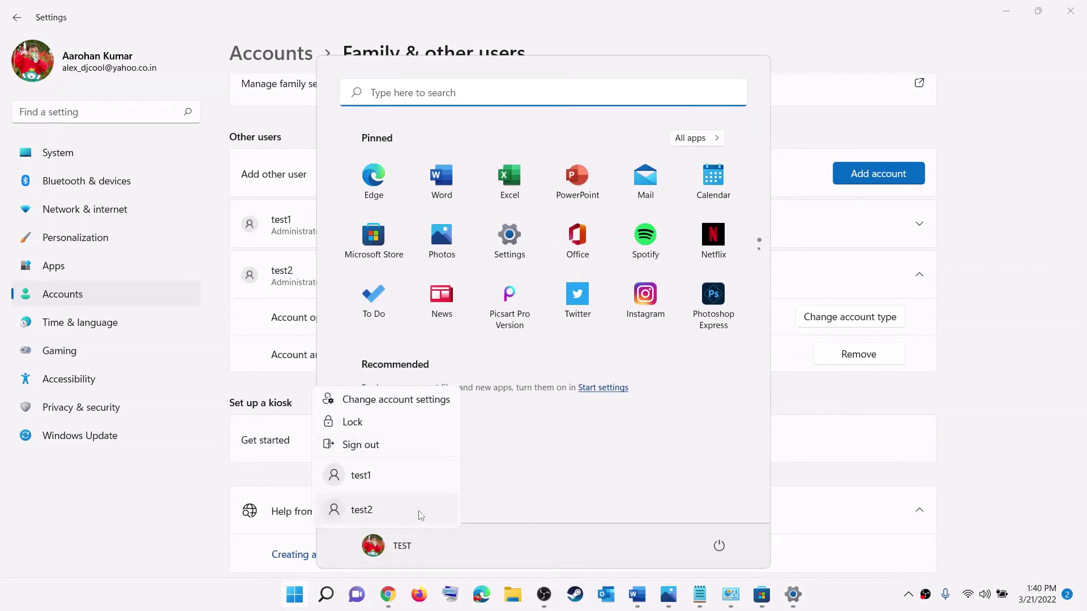
key(Escape)
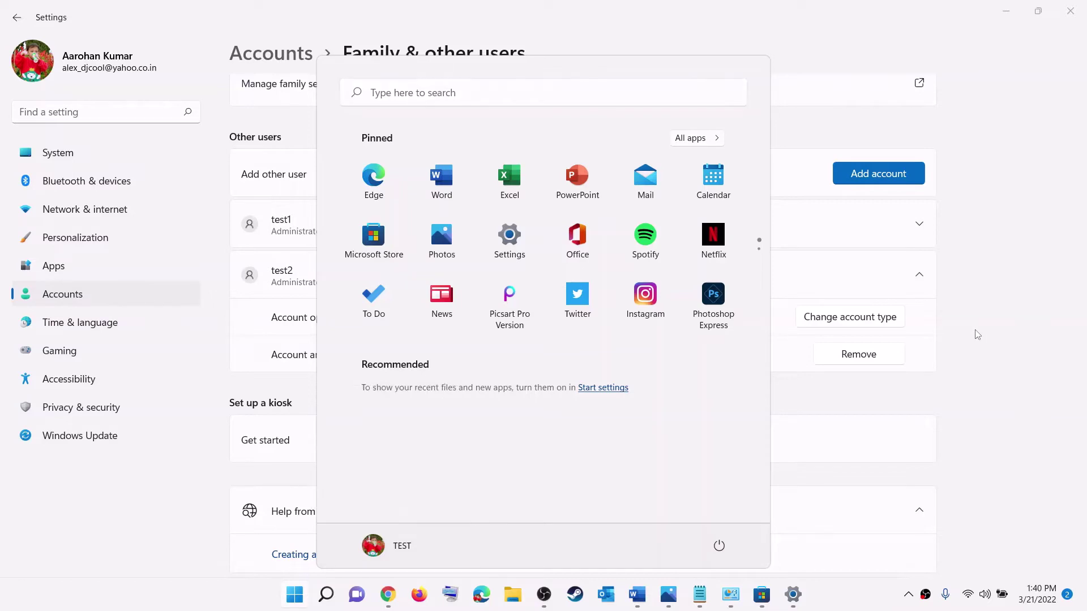
key(Escape)
- In Word, select Step 8's heading and the Store cache folder path, then open File Explorer
click(637, 594)
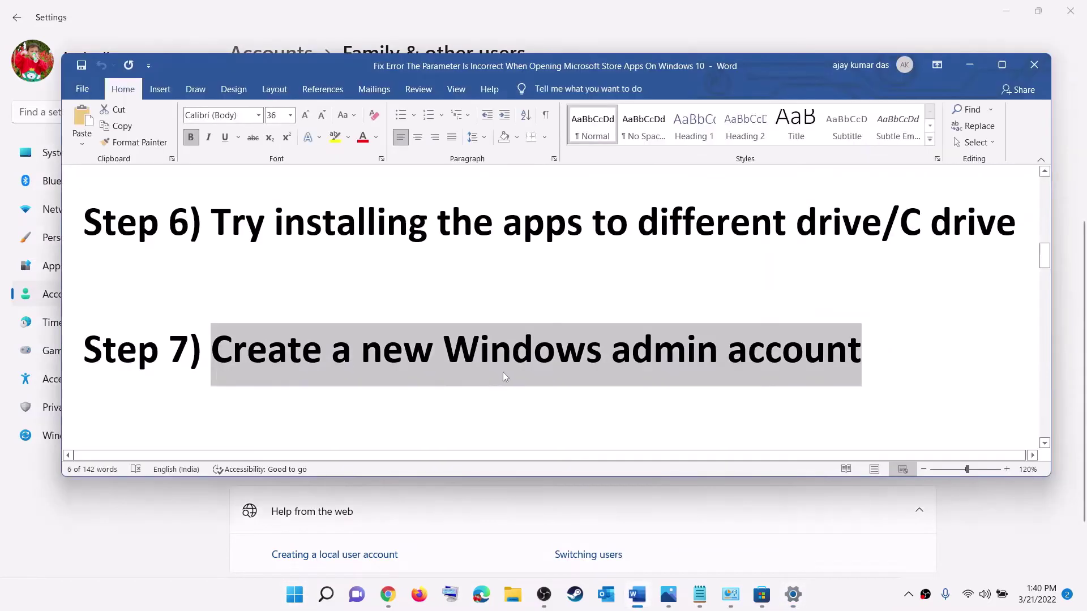
scroll(503, 372, down, 2)
scroll(462, 352, up, 2)
scroll(338, 336, down, 3)
scroll(339, 334, down, 1)
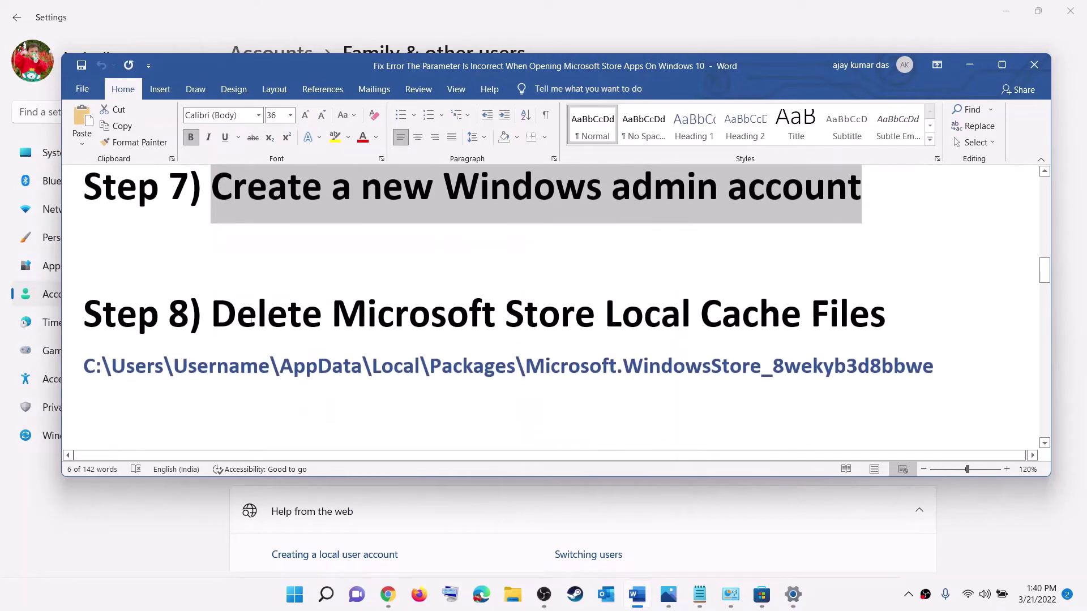
drag(225, 319, 82, 369)
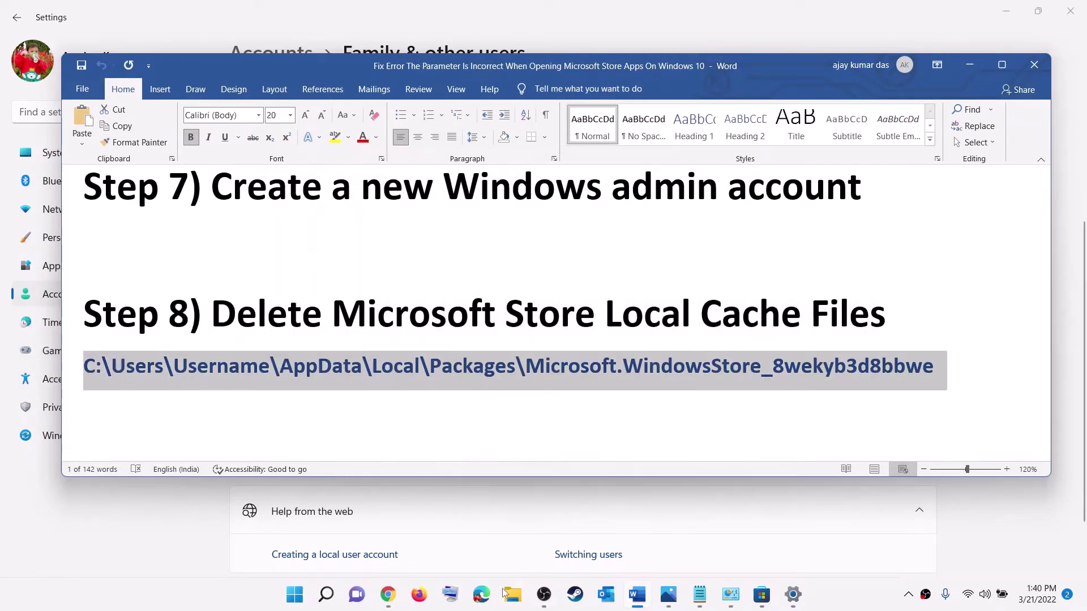
click(513, 593)
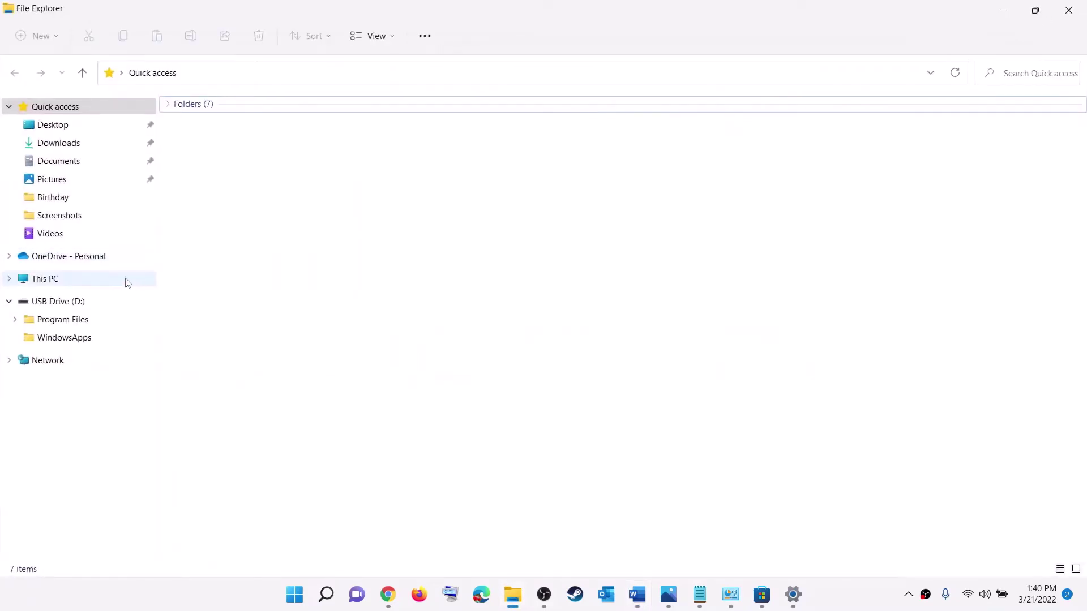
click(44, 282)
- Browse C: > Users > your profile folder and confirm hidden items are shown
double_click(235, 229)
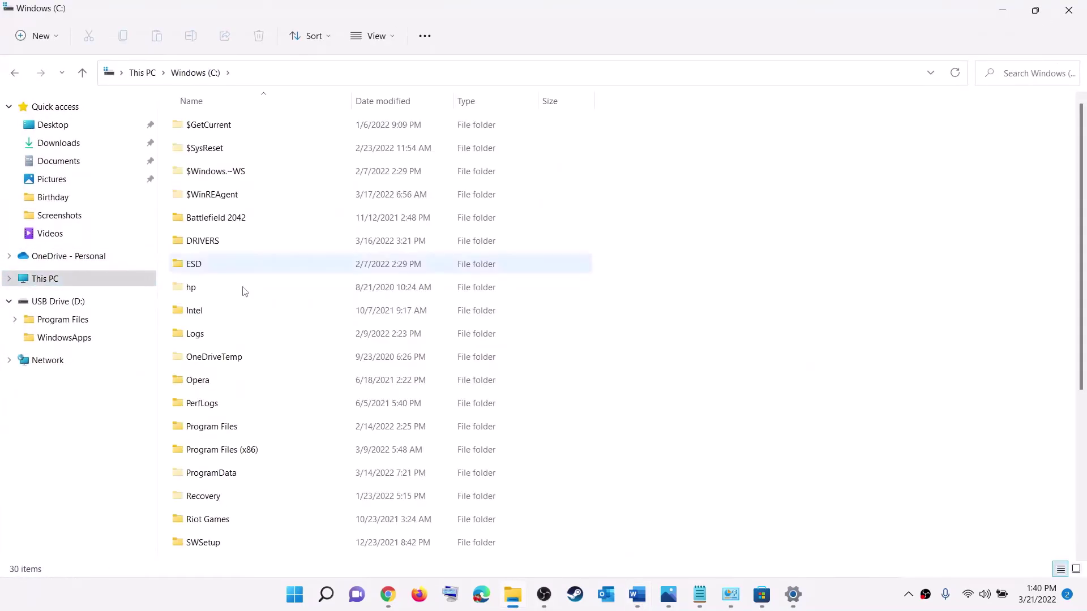
scroll(249, 396, down, 4)
click(238, 395)
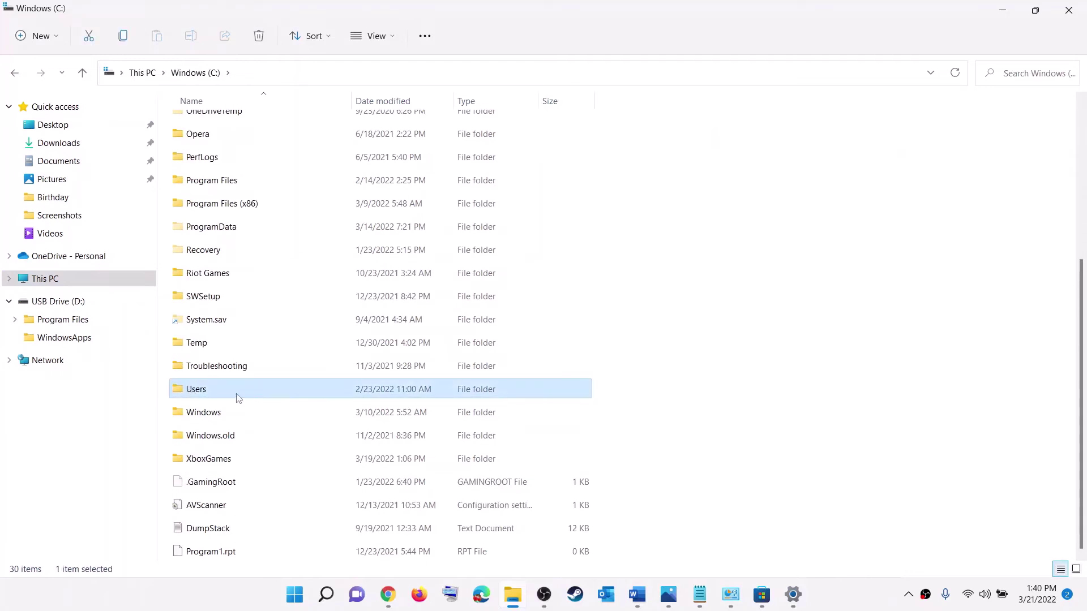
double_click(215, 391)
click(238, 221)
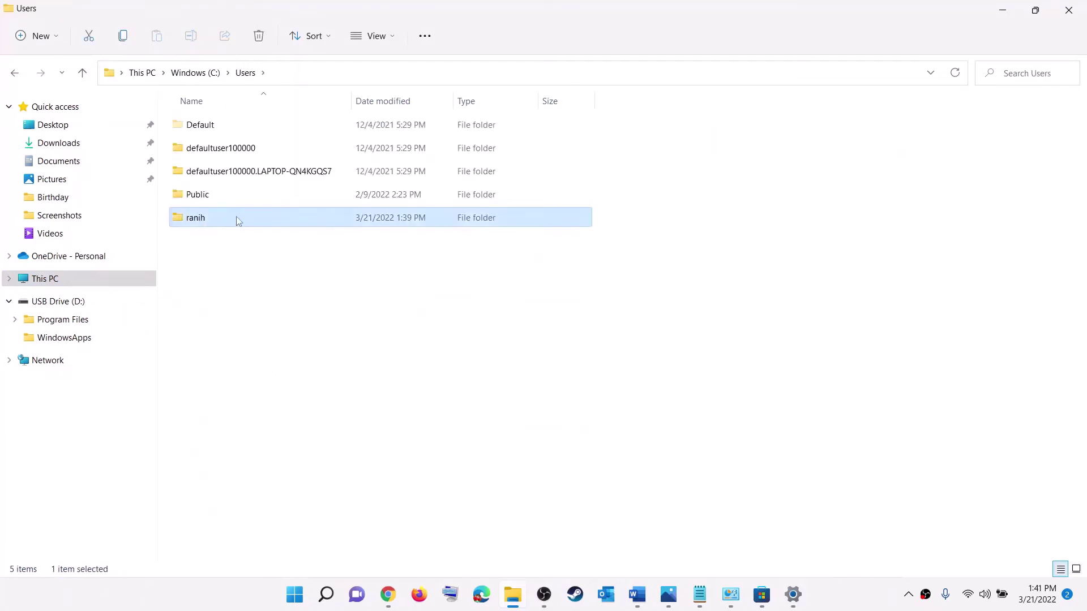
double_click(215, 222)
click(199, 268)
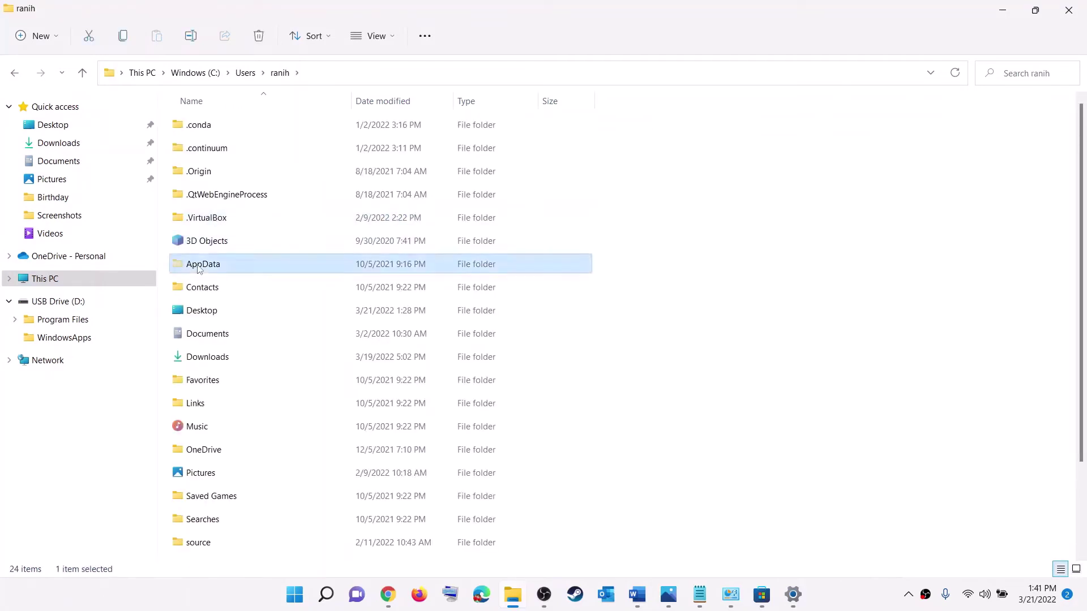
click(392, 41)
mouse_move(370, 277)
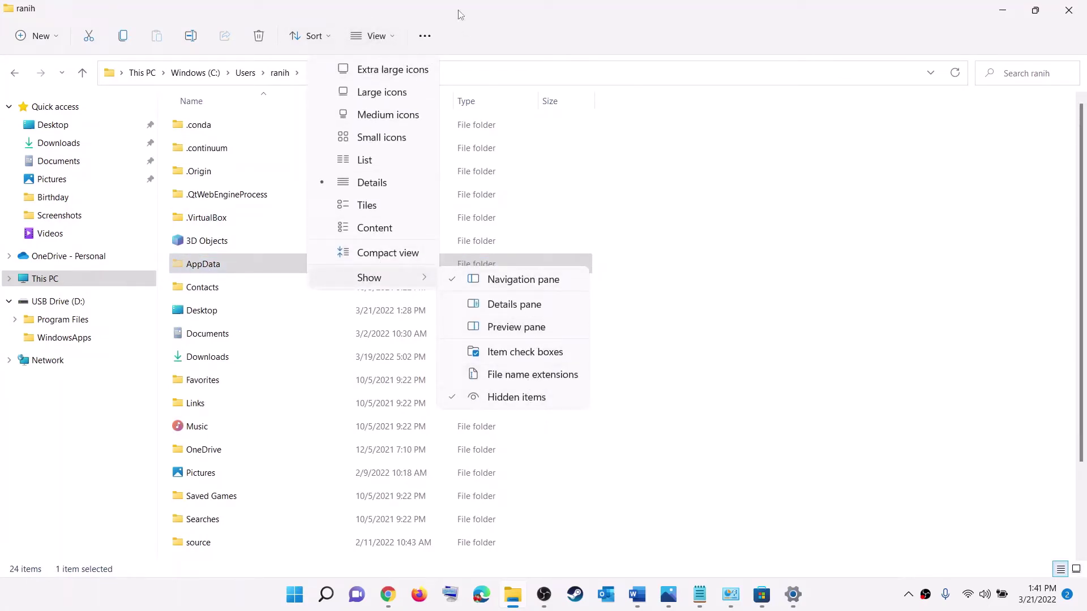
click(490, 24)
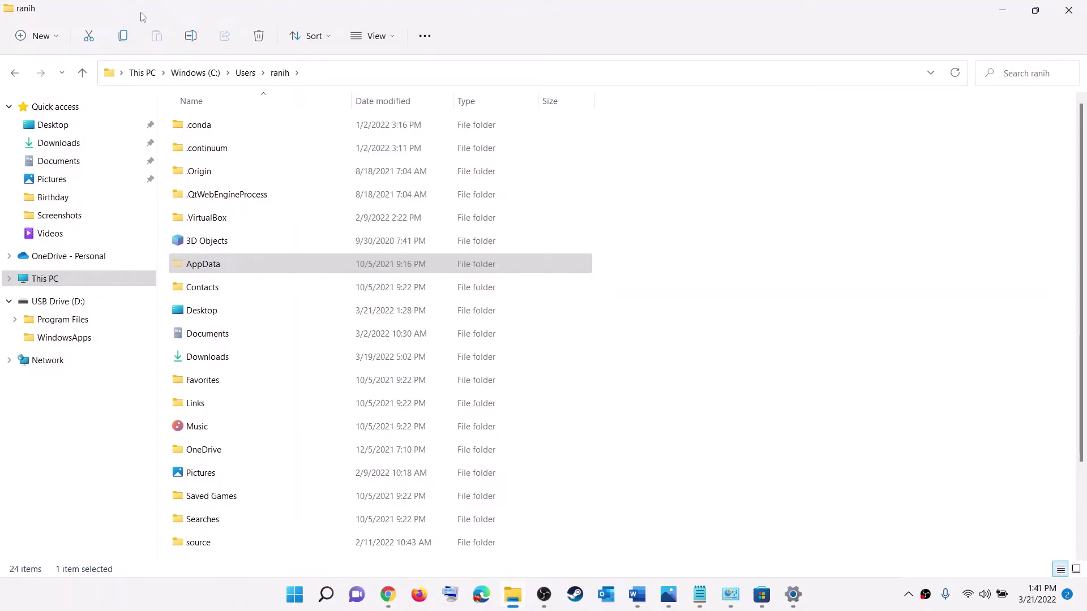
- Open AppData\Local\Packages in the profile folder
click(213, 272)
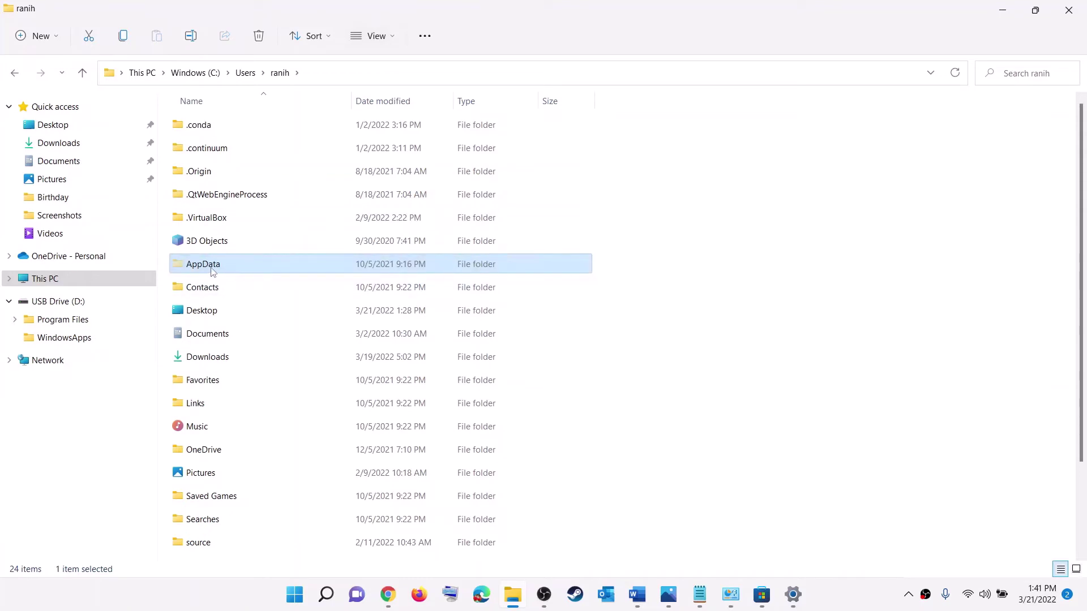
double_click(239, 271)
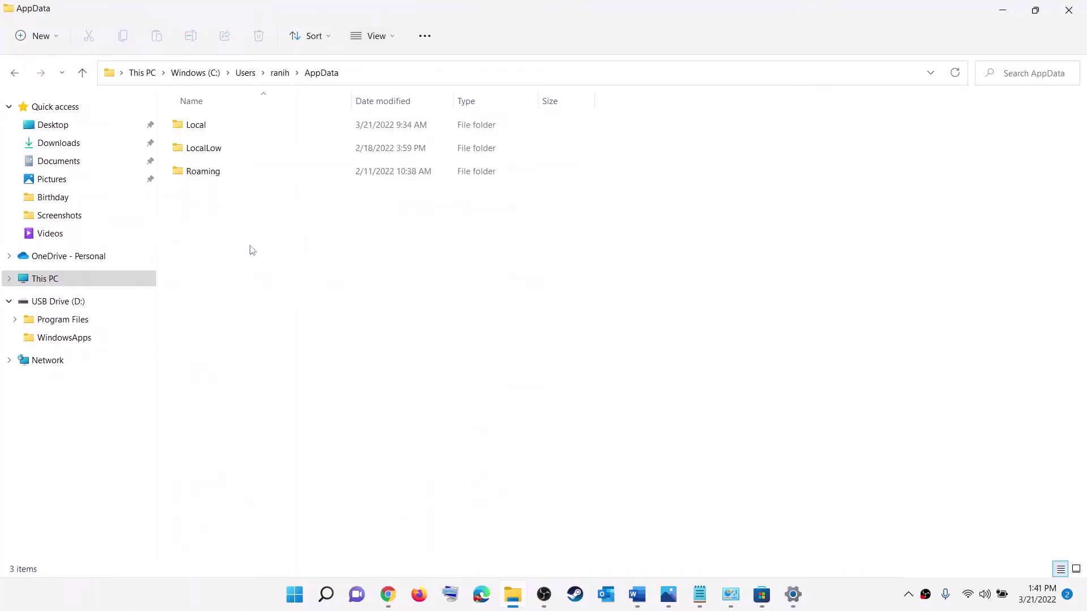
click(210, 126)
double_click(209, 125)
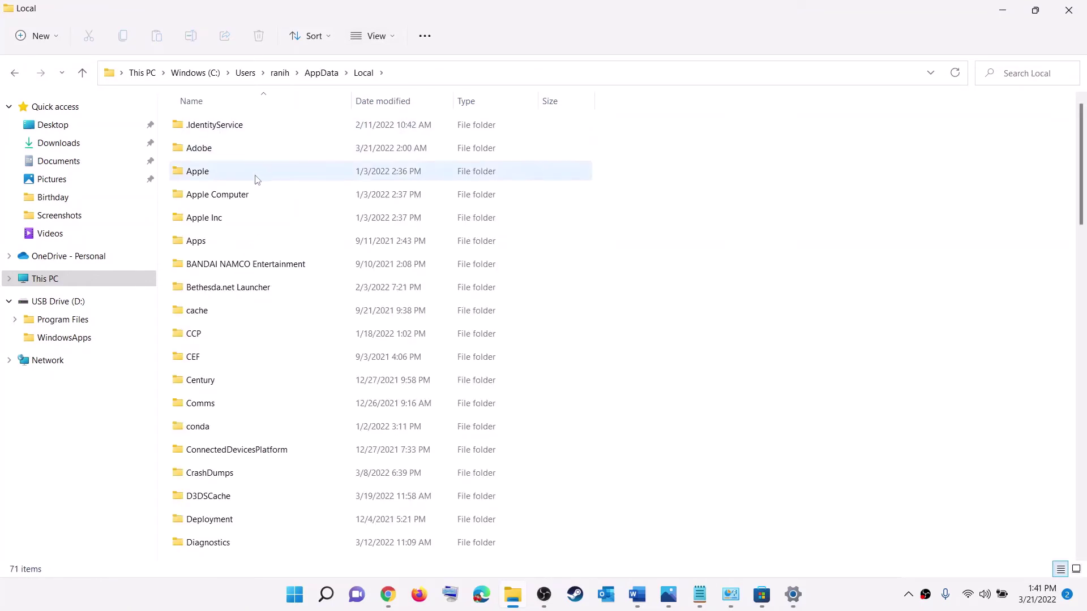
key(p)
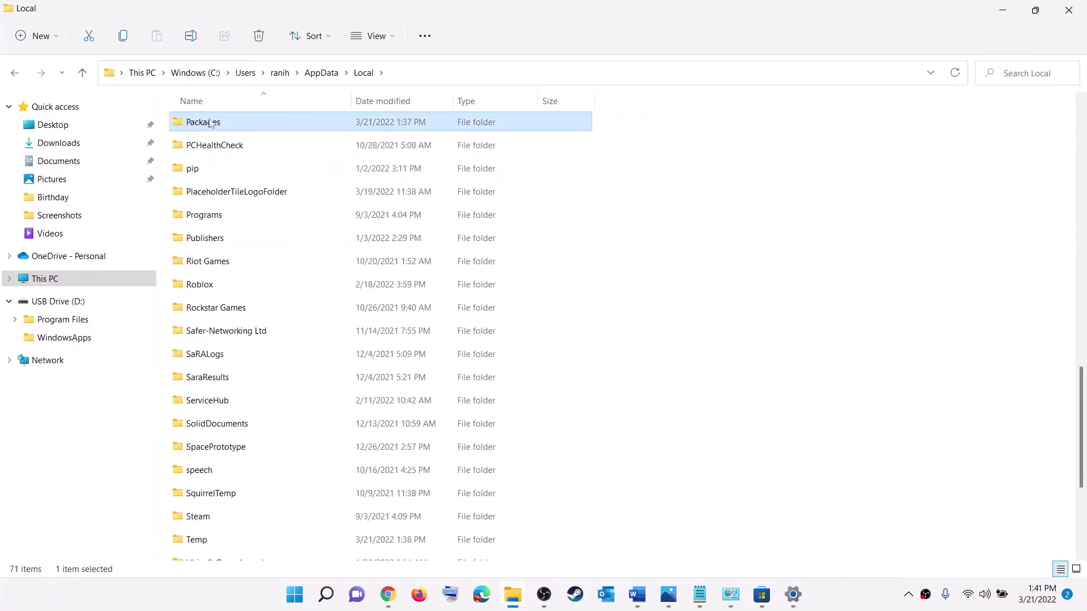
key(Return)
scroll(287, 431, down, 5)
scroll(287, 430, down, 20)
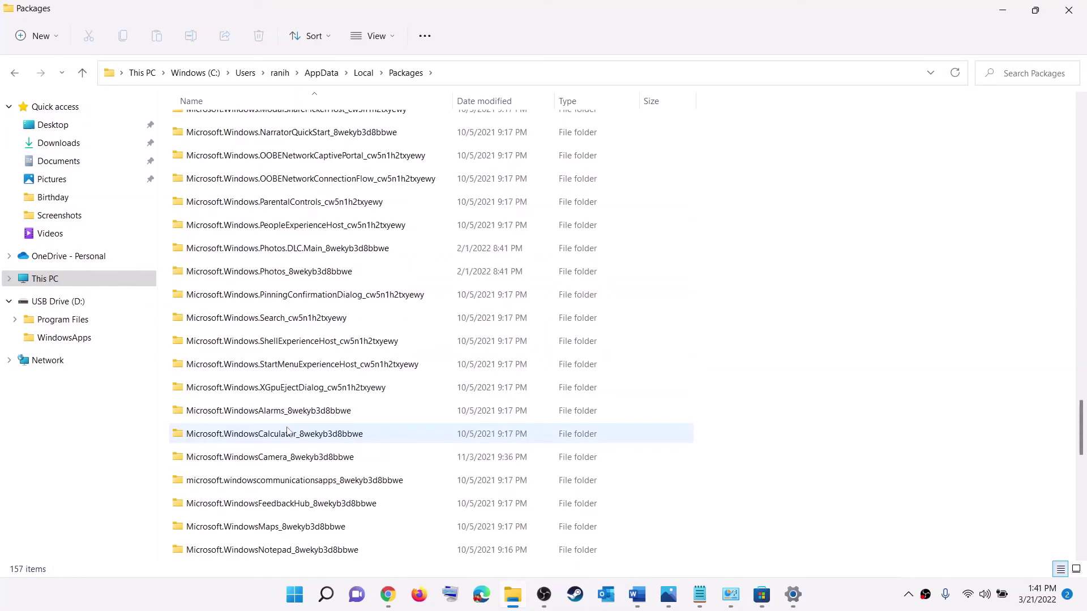
scroll(287, 431, down, 5)
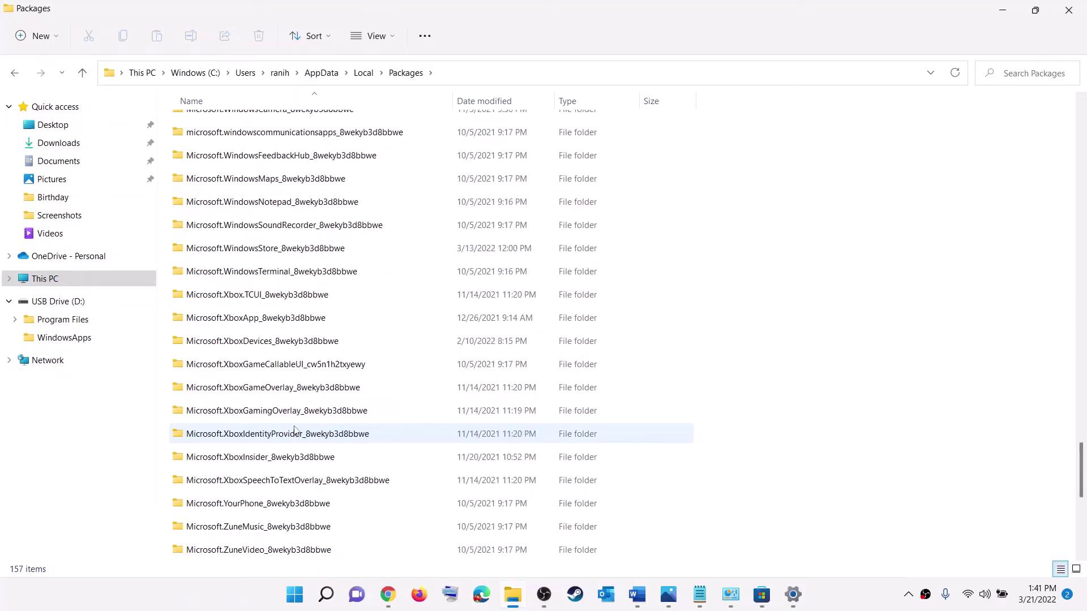
scroll(295, 432, up, 1)
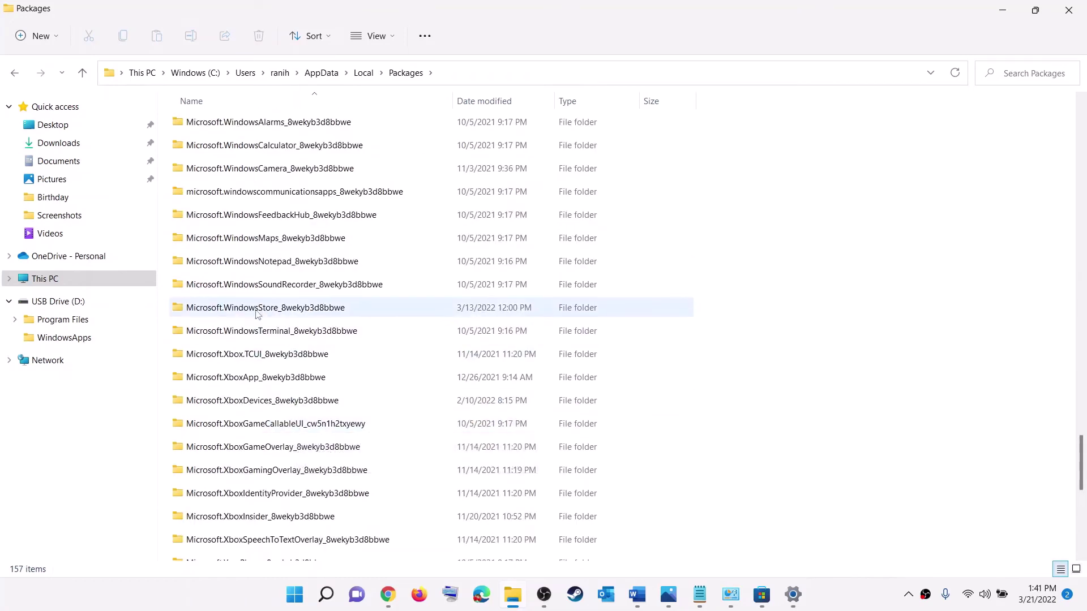
- Open Microsoft.WindowsStore_8wekyb3d8bbwe and delete its LocalCache folder
click(238, 310)
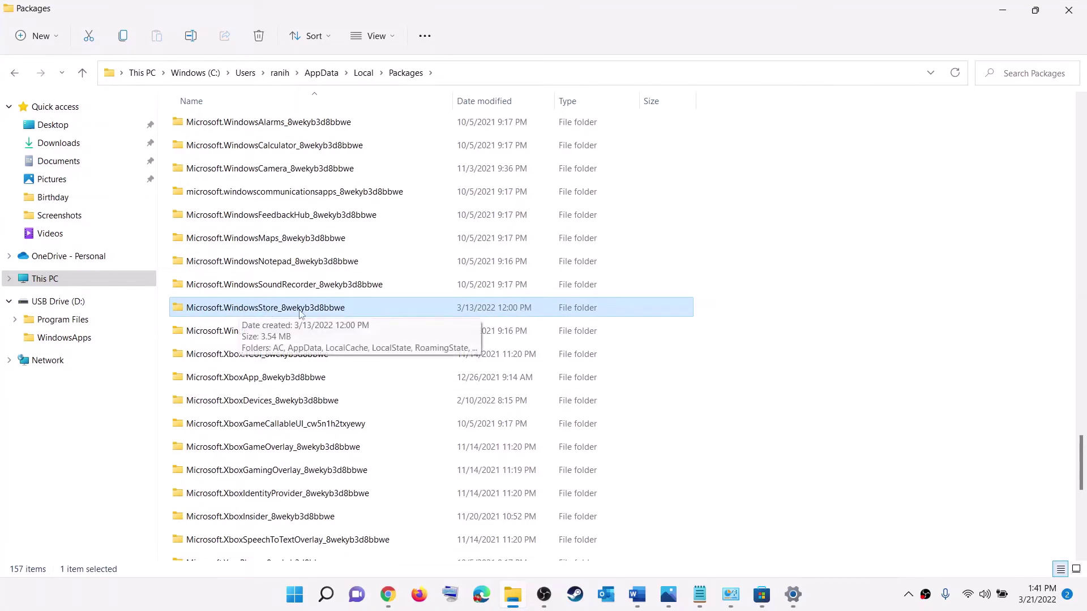
double_click(270, 311)
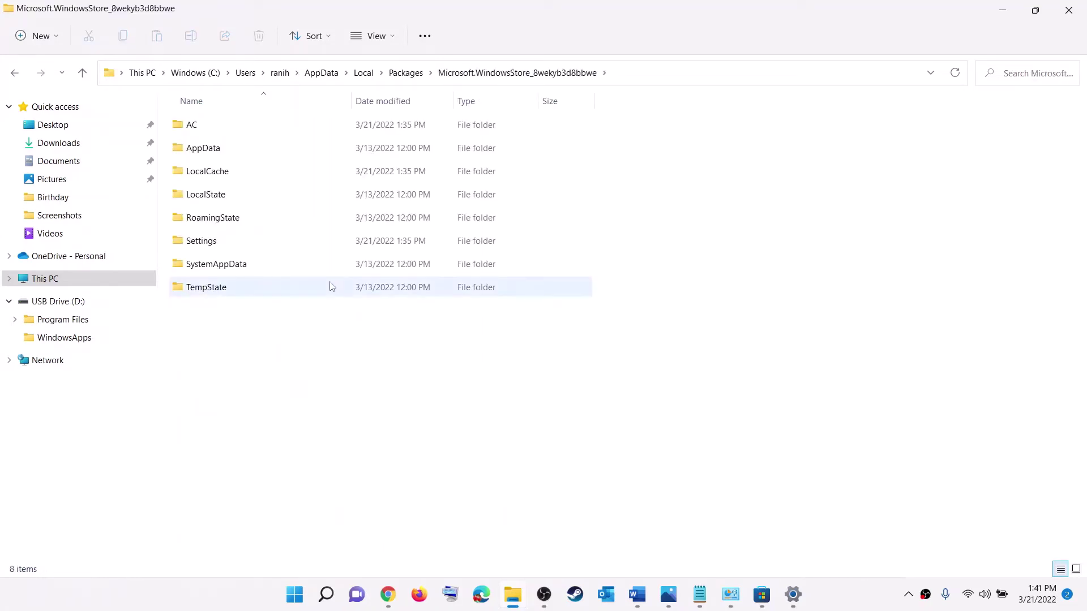
click(245, 175)
right_click(197, 176)
click(301, 193)
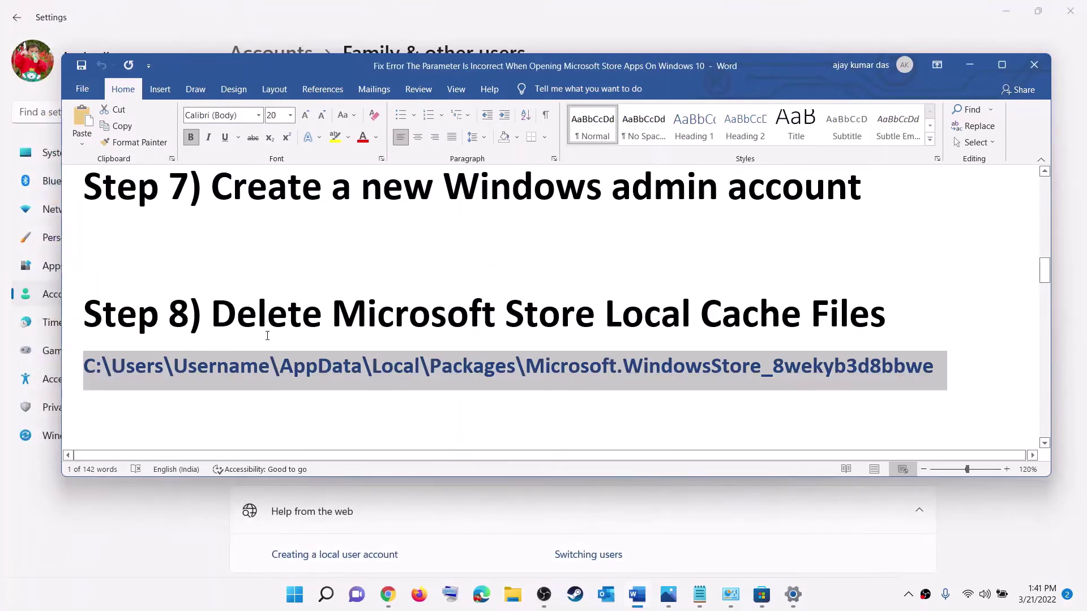
- Highlight Step 9 in Word and open Microsoft Store's App settings from a 'store' search
scroll(267, 336, down, 2)
drag(231, 358, 888, 356)
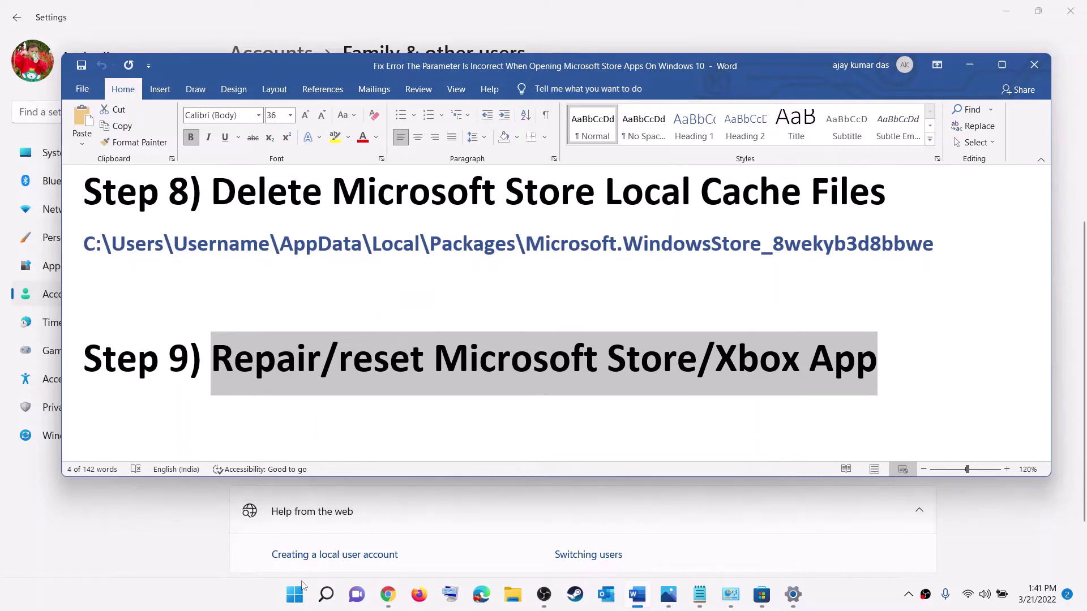
click(300, 598)
text(store)
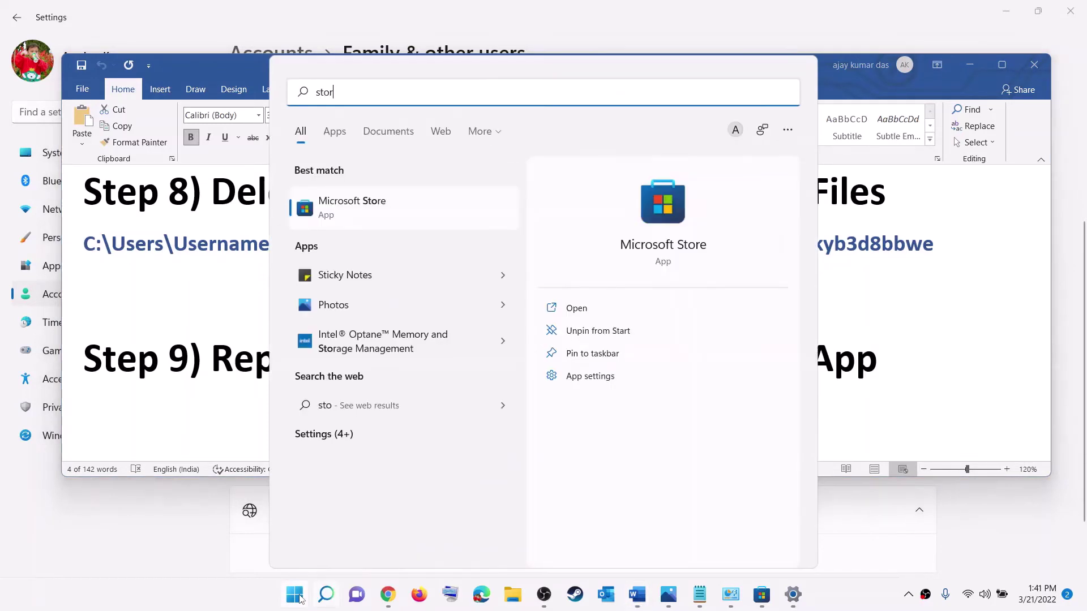
right_click(370, 207)
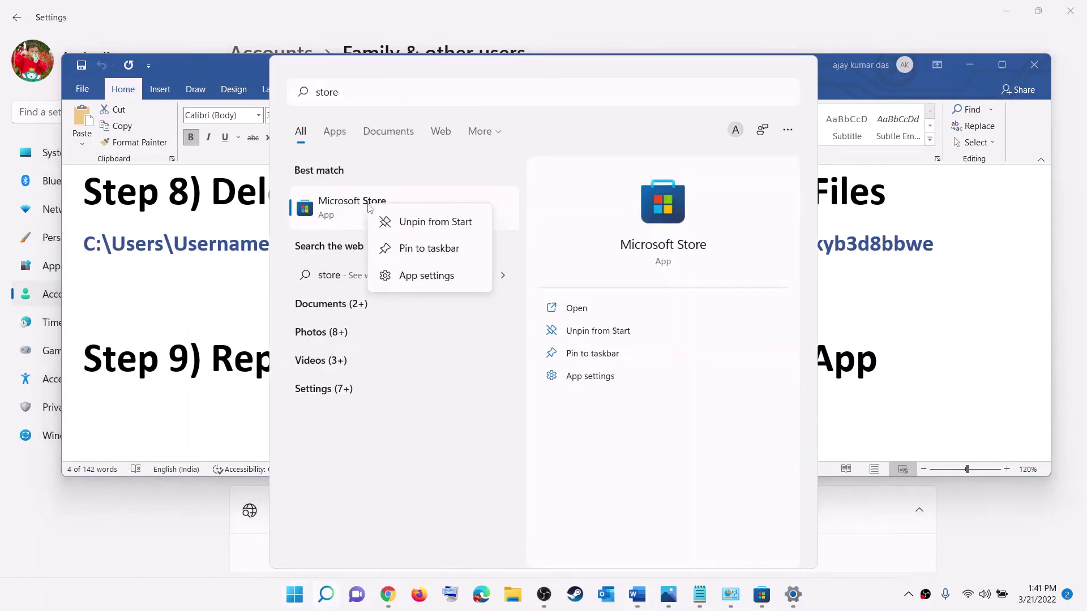
click(427, 276)
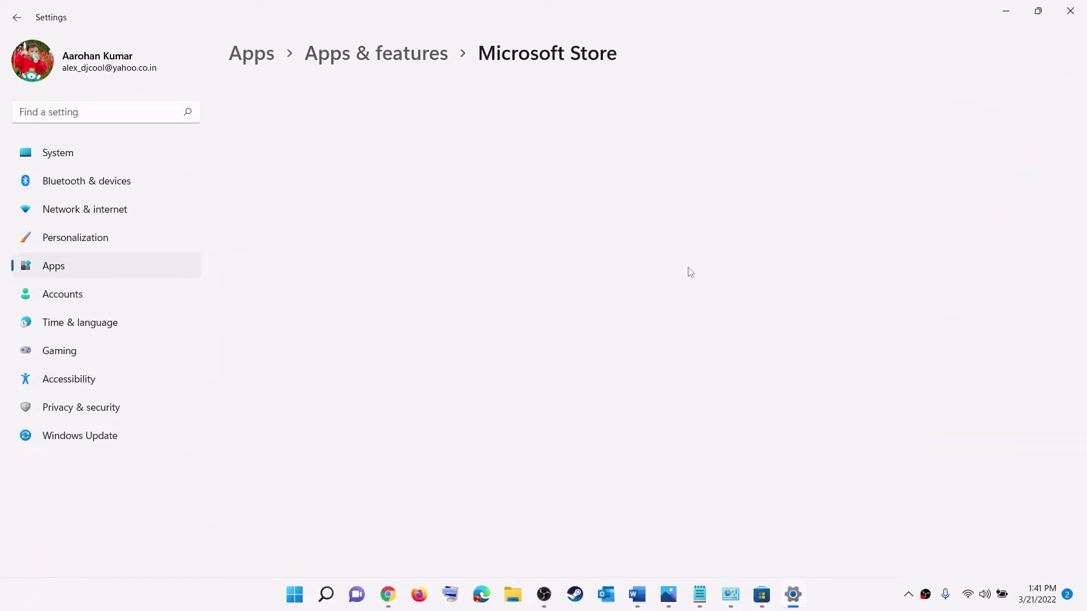
- Repair, then reset Microsoft Store with confirmation, and minimize Settings
scroll(565, 279, down, 10)
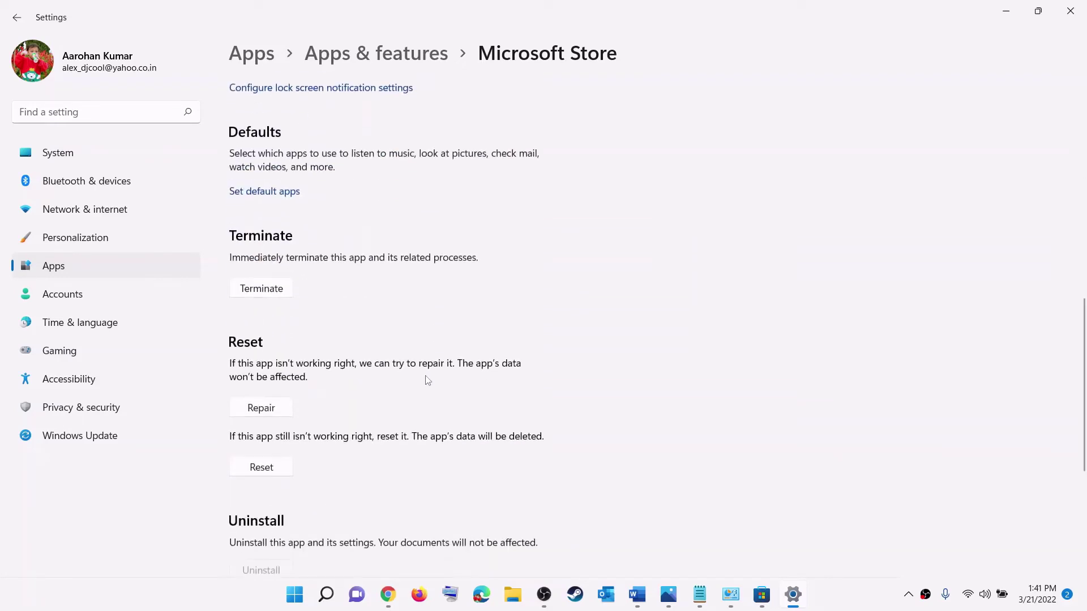
click(261, 409)
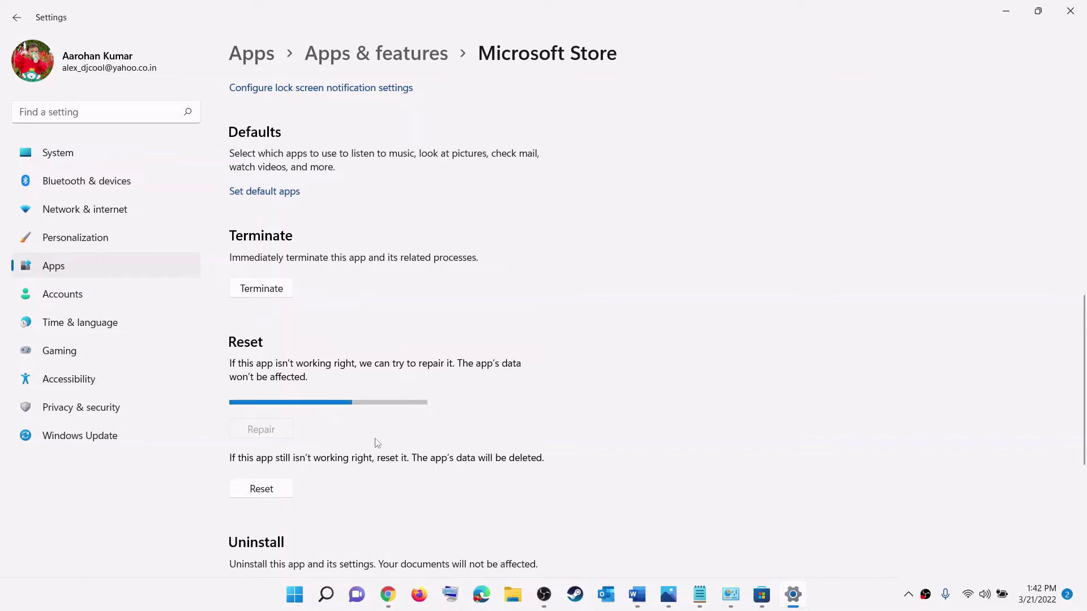
click(265, 491)
click(323, 453)
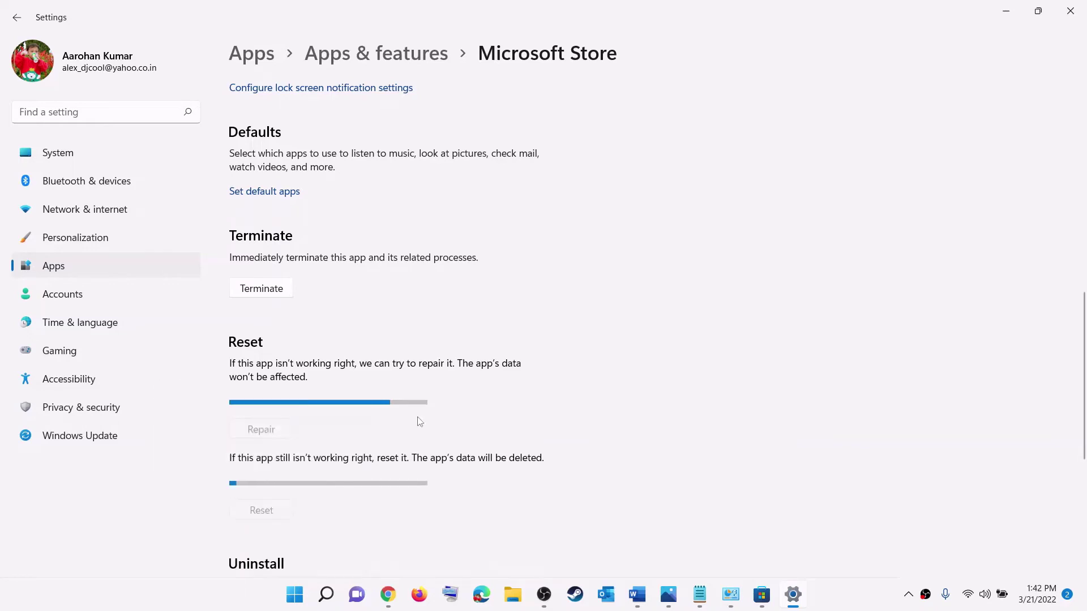
click(1006, 12)
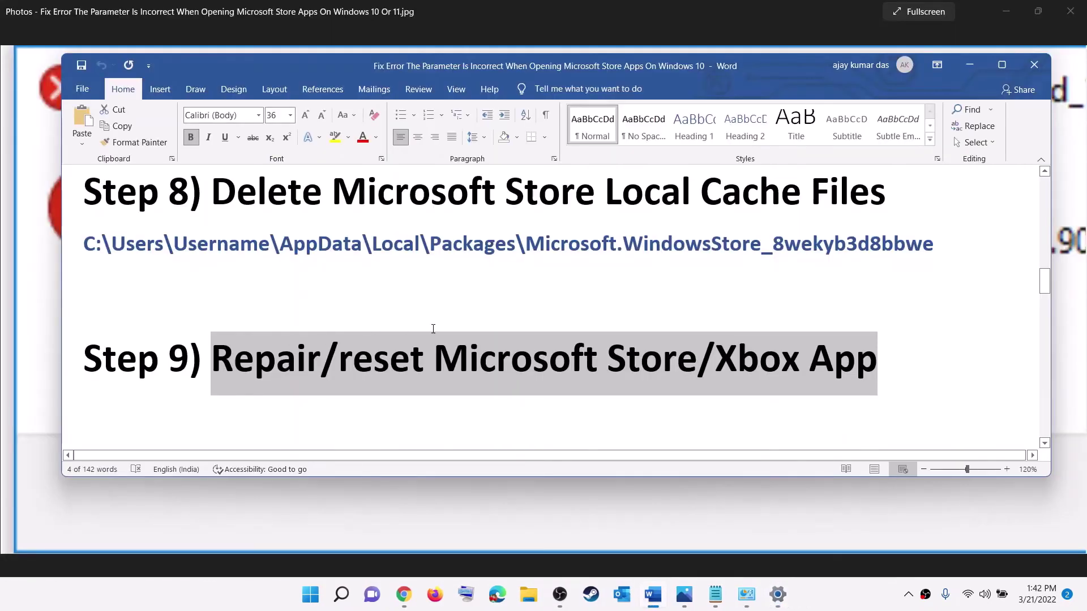
- Copy Step 10's Gaming Services removal command from the Word guide
scroll(424, 328, down, 5)
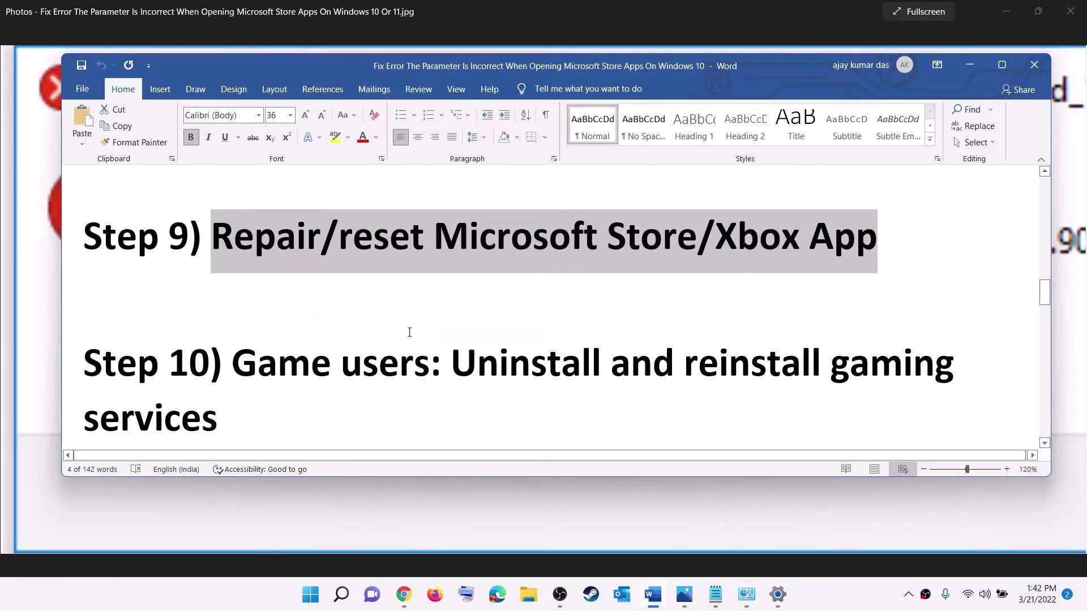
scroll(481, 322, down, 1)
drag(555, 270, 280, 355)
click(243, 283)
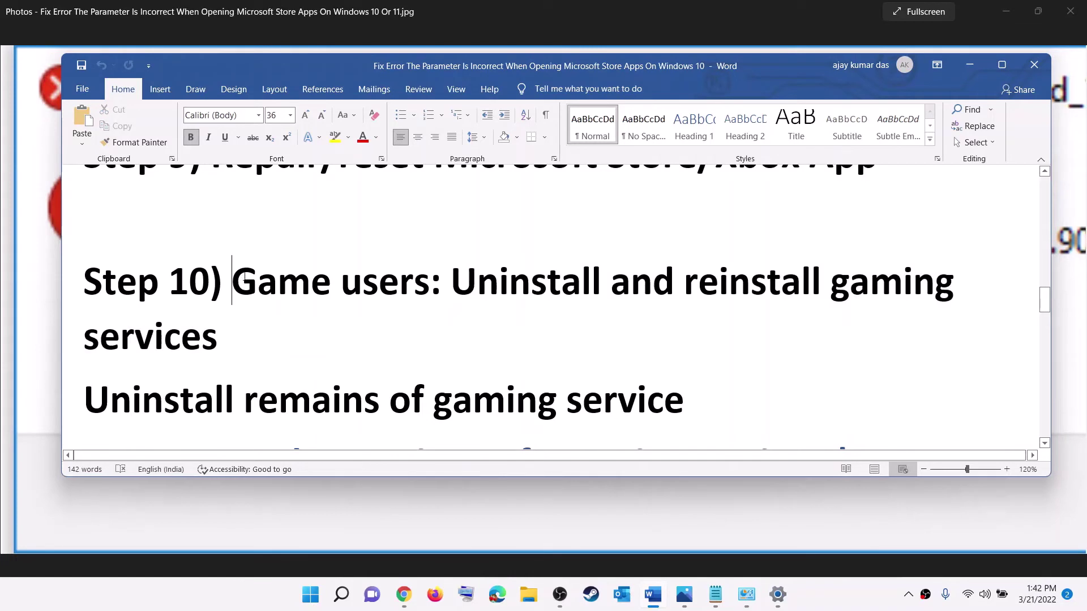
drag(244, 283, 430, 283)
click(230, 333)
drag(451, 282, 837, 347)
scroll(412, 317, down, 3)
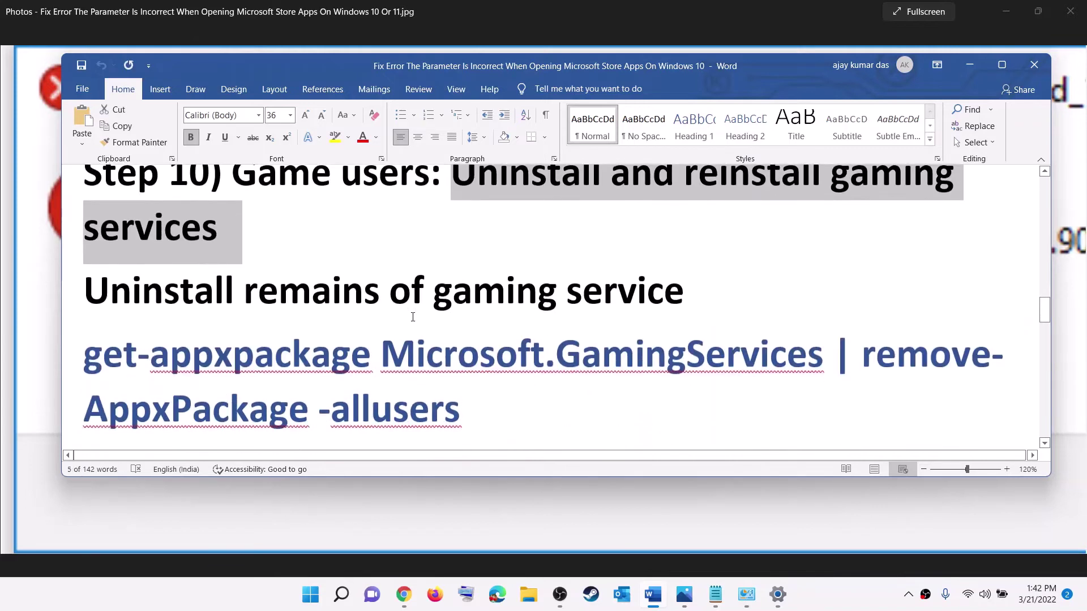
drag(477, 359, 85, 291)
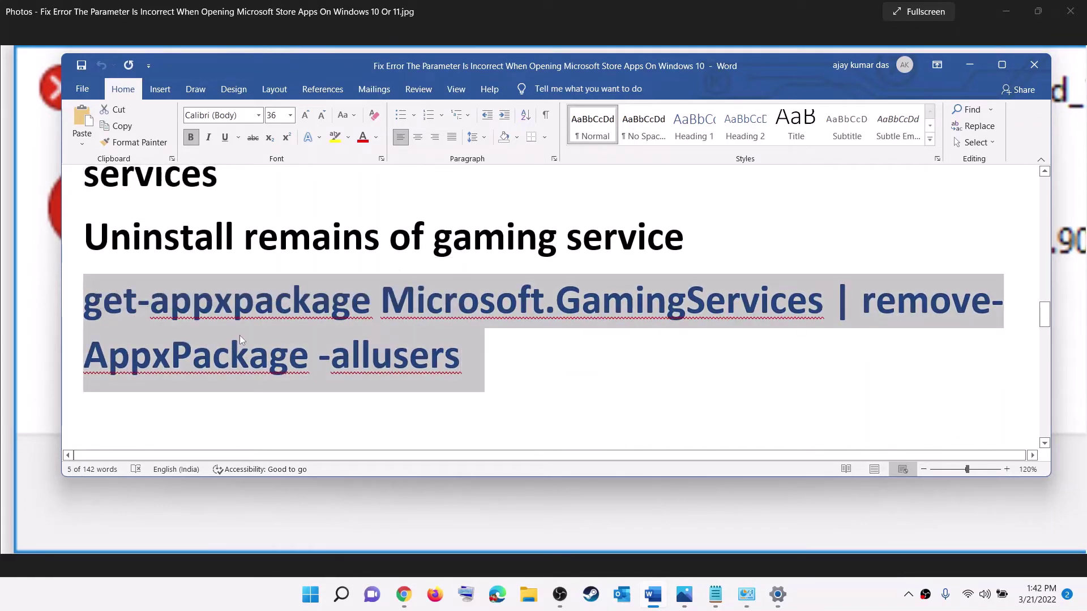
right_click(218, 335)
click(262, 365)
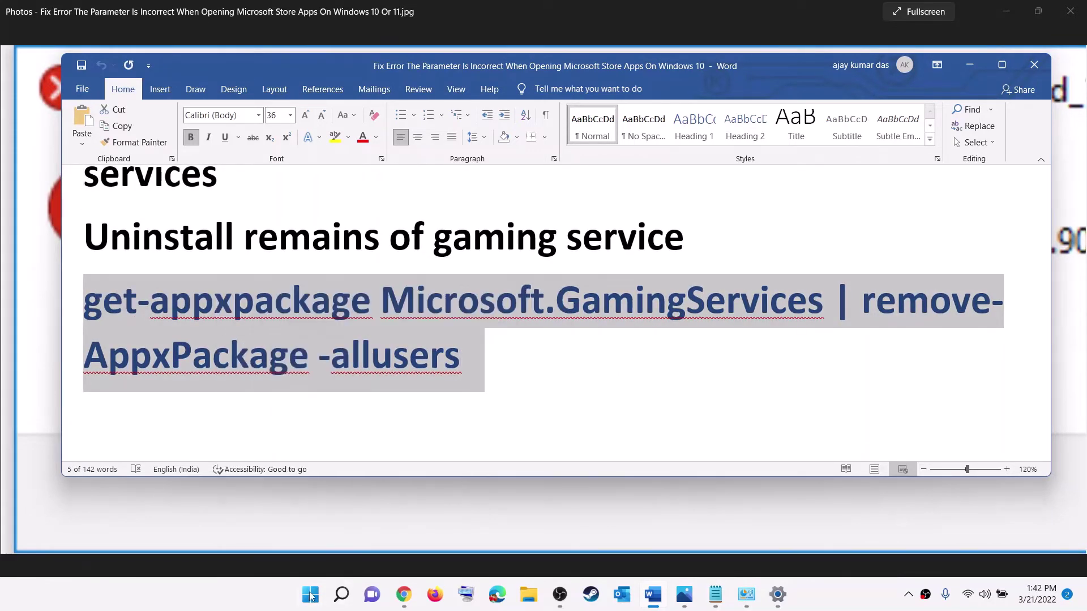
- Run Windows PowerShell as administrator and execute the Gaming Services removal command
click(310, 594)
text(powe)
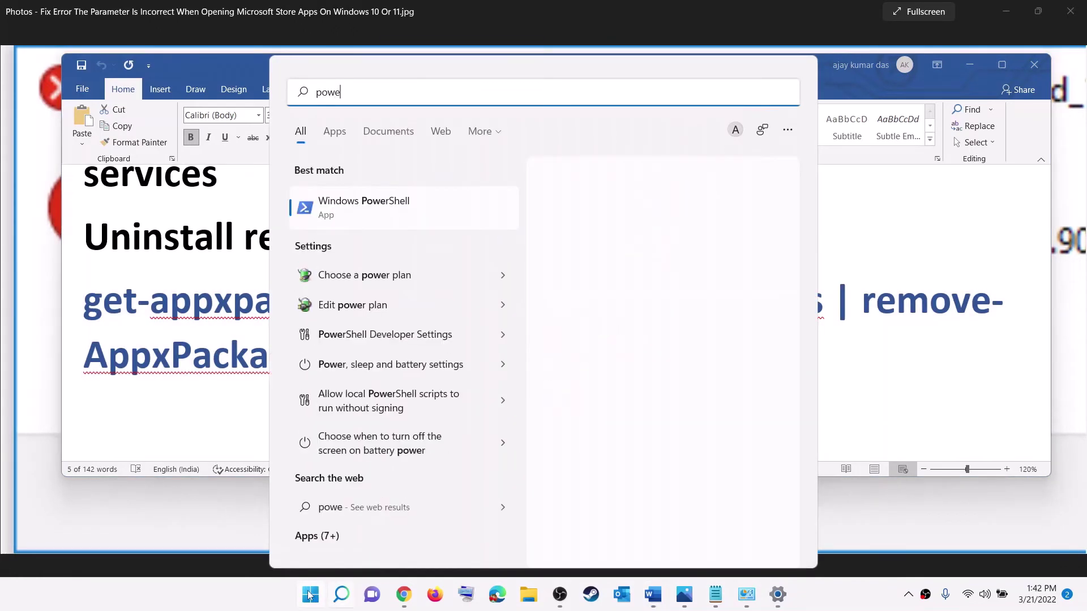
text(rshell)
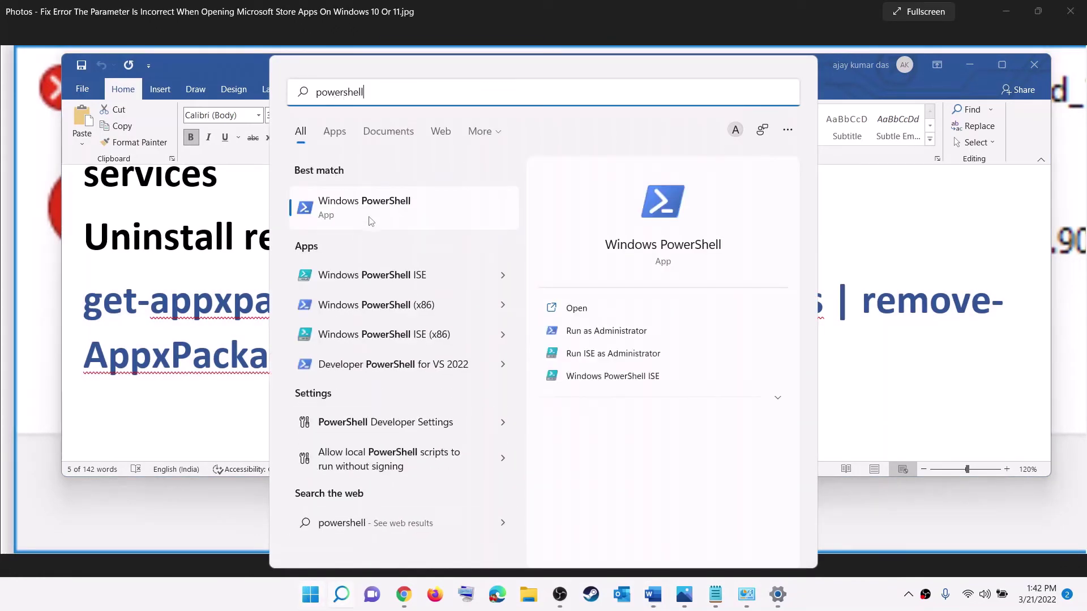
right_click(371, 220)
click(436, 232)
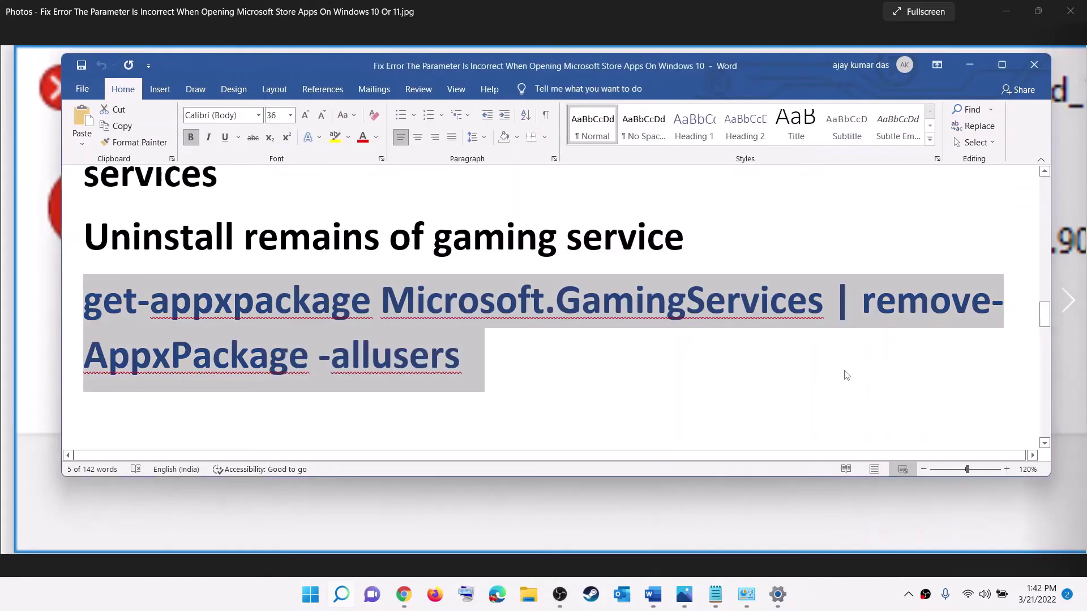
click(616, 402)
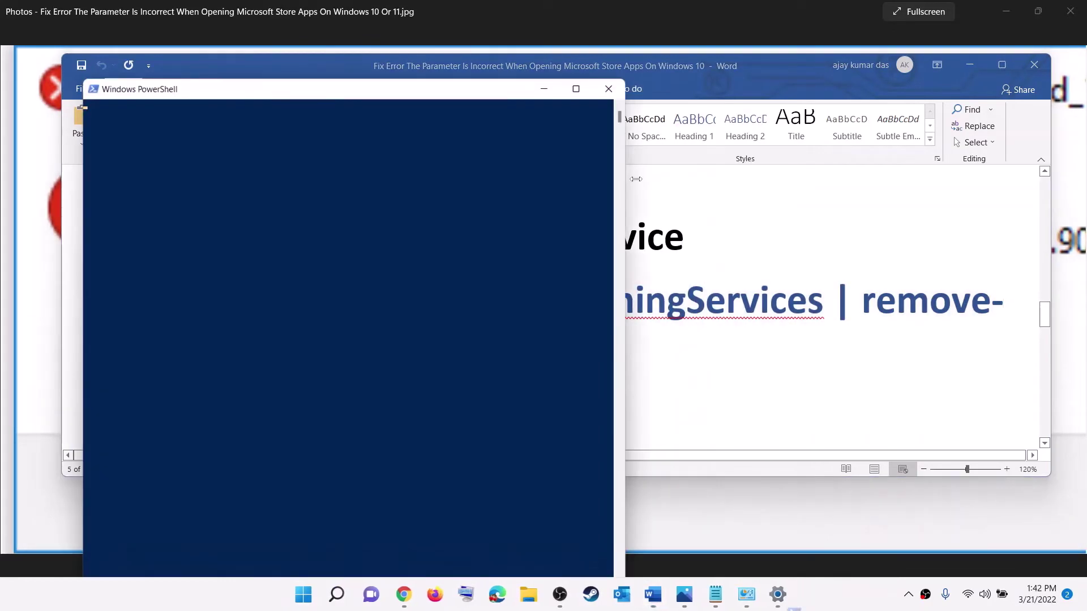
key(ctrl+v)
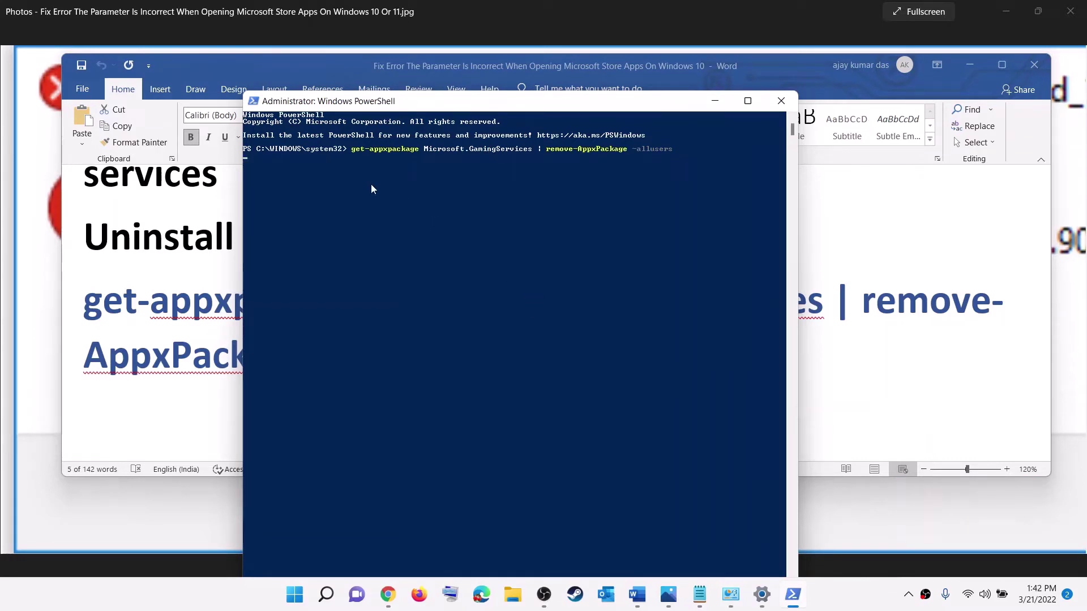
key(Return)
- Copy the start ms-windows-store Gaming Services command from Word and run it in PowerShell
key(alt+Tab)
scroll(309, 327, down, 3)
scroll(670, 383, down, 2)
drag(619, 356, 113, 310)
key(ctrl+c)
key(alt+Tab)
key(ctrl+v)
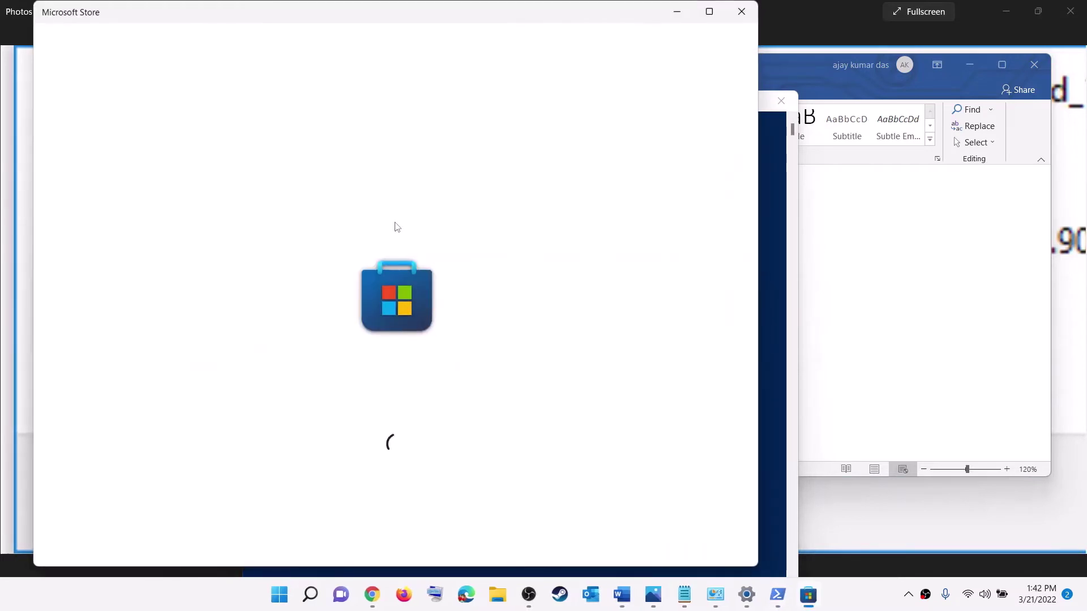
- Maximize Microsoft Store, install Gaming Services approving the prompt, then return to Word's Step 11
click(708, 11)
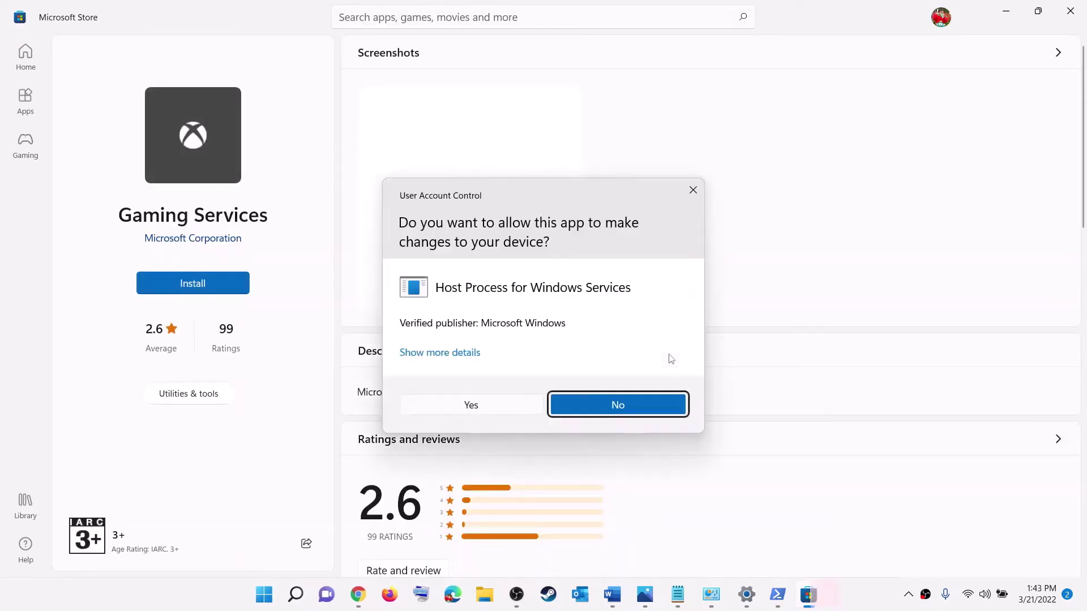
click(458, 413)
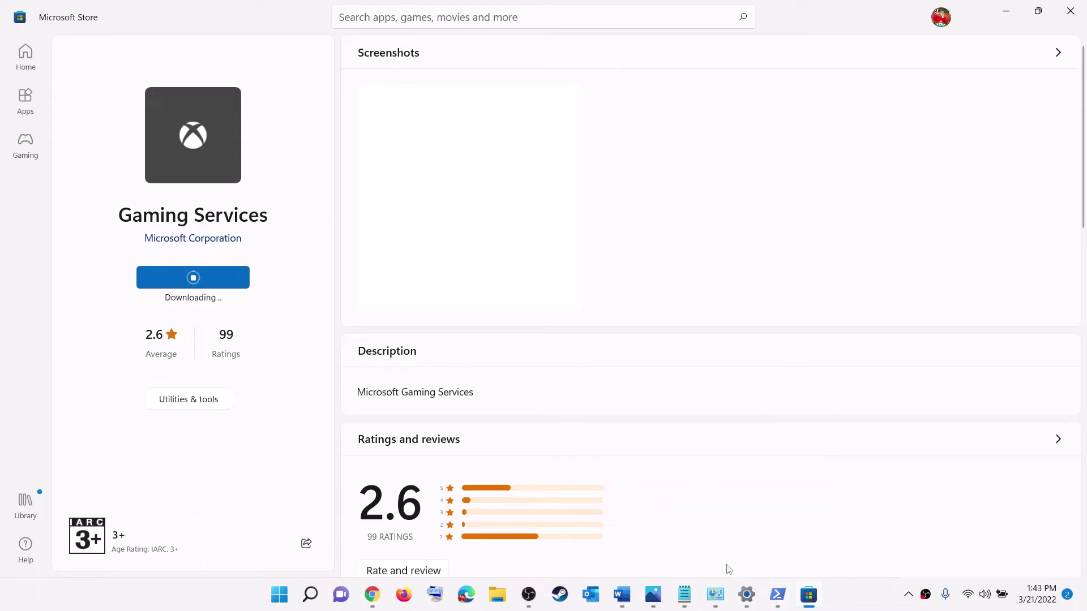
click(623, 595)
scroll(436, 334, down, 5)
scroll(442, 343, up, 1)
scroll(442, 344, up, 1)
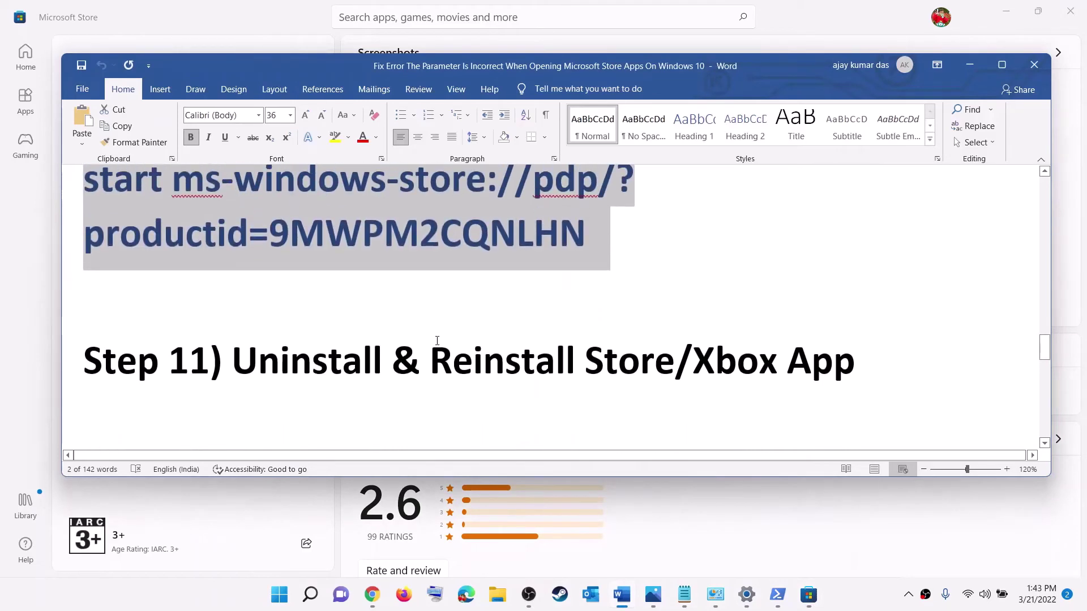
- Select Step 11 text in Word, then start uninstalling Xbox from Start search and cancel
drag(433, 357, 852, 357)
scroll(605, 359, up, 1)
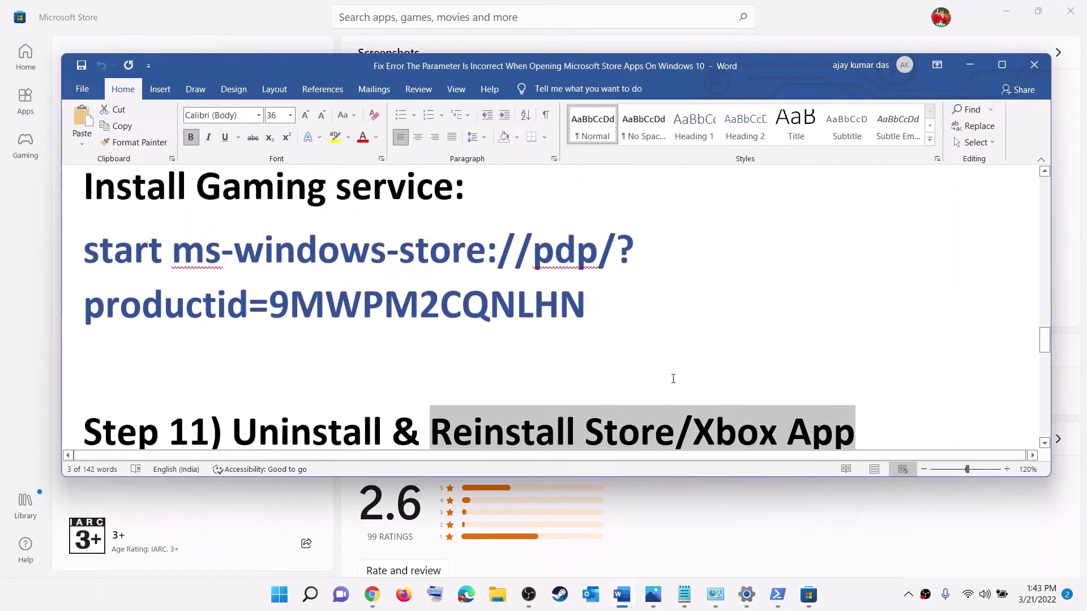
scroll(815, 408, down, 1)
scroll(485, 384, down, 1)
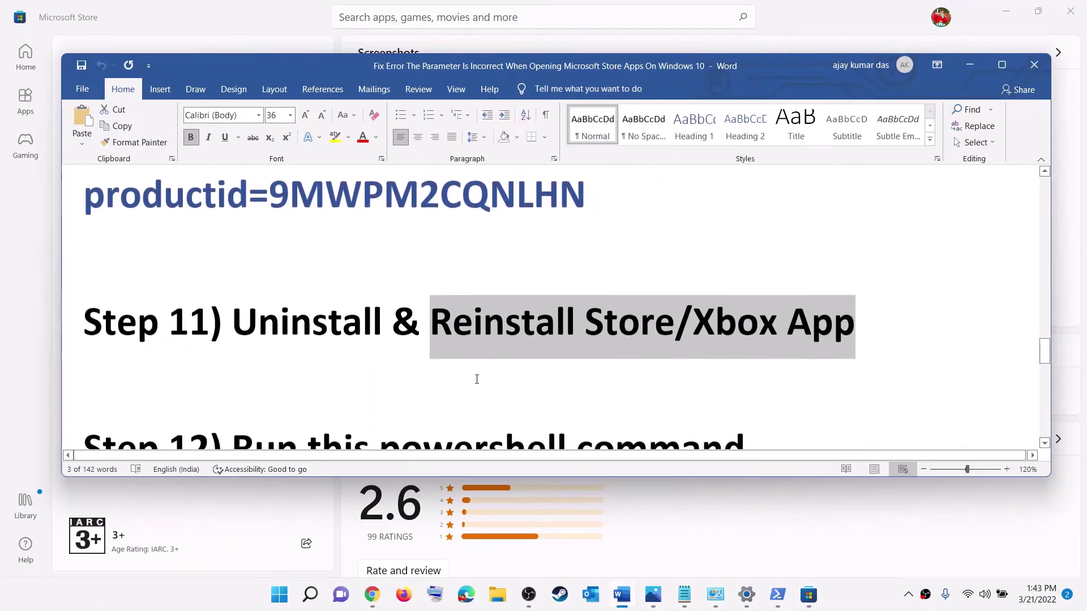
click(278, 604)
text(x)
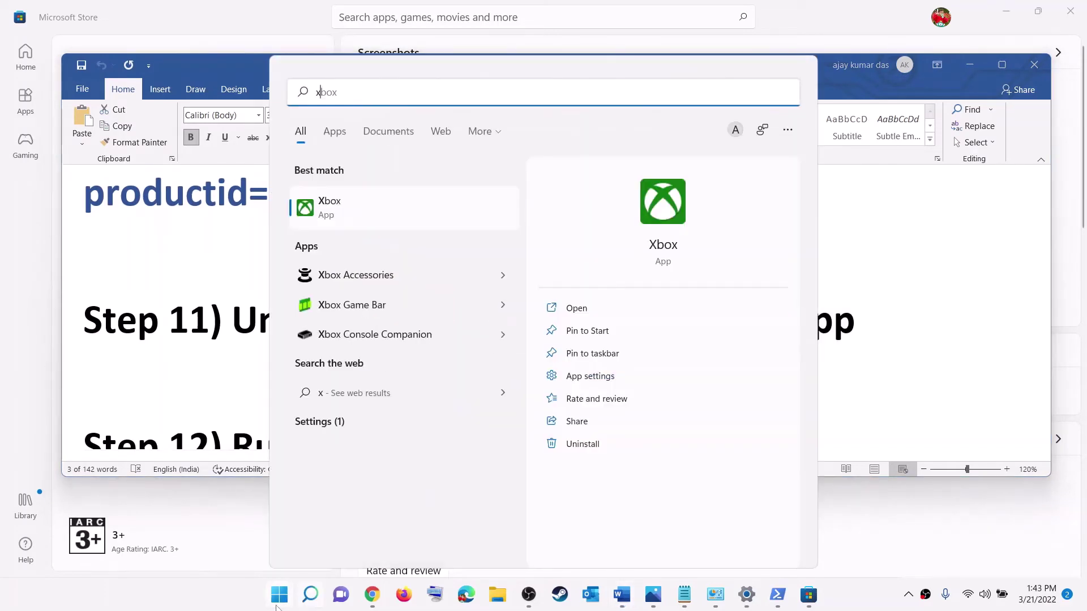
text(box)
right_click(375, 216)
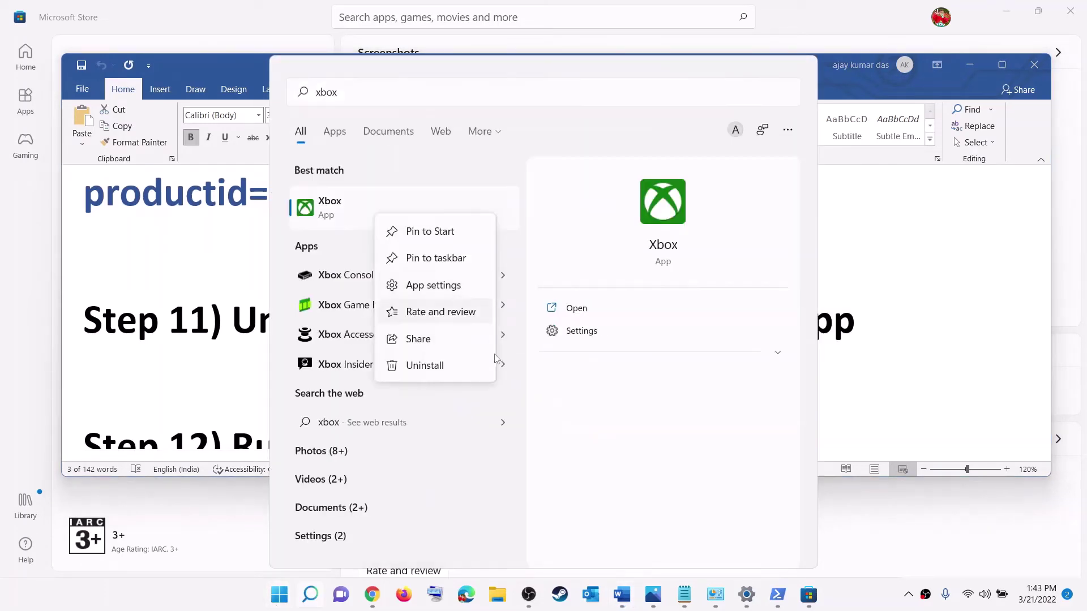
click(425, 367)
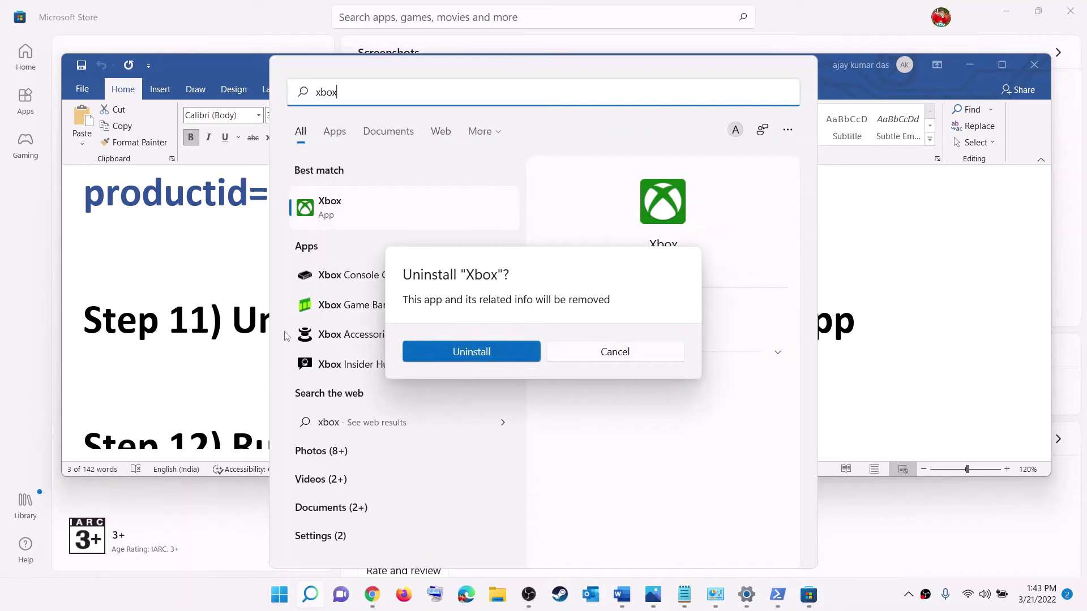
click(179, 320)
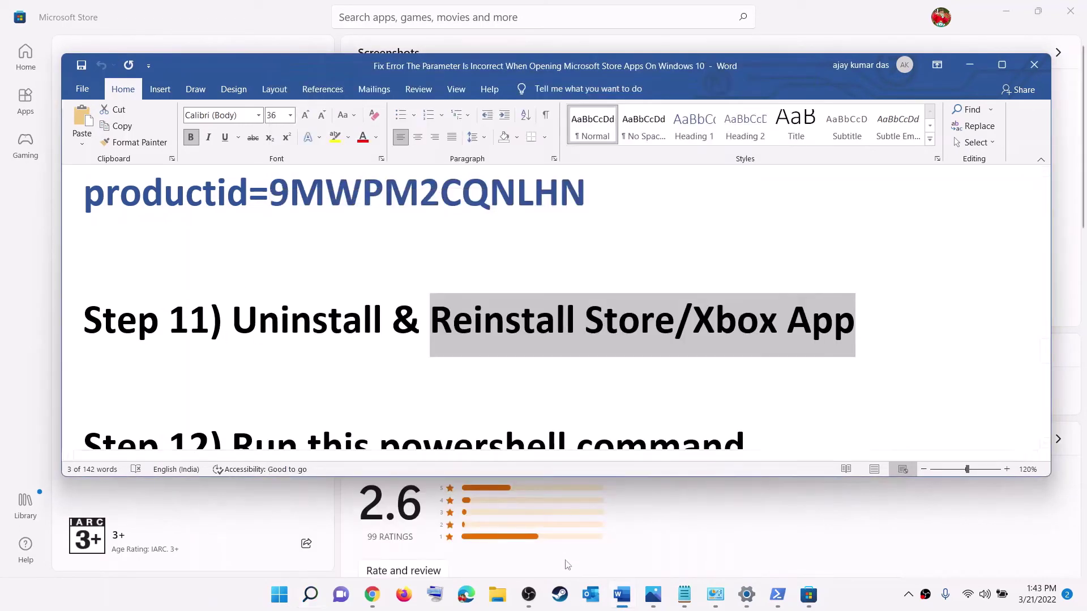
- Search Microsoft Store for 'xbox' and open the Xbox app page
click(800, 599)
click(392, 12)
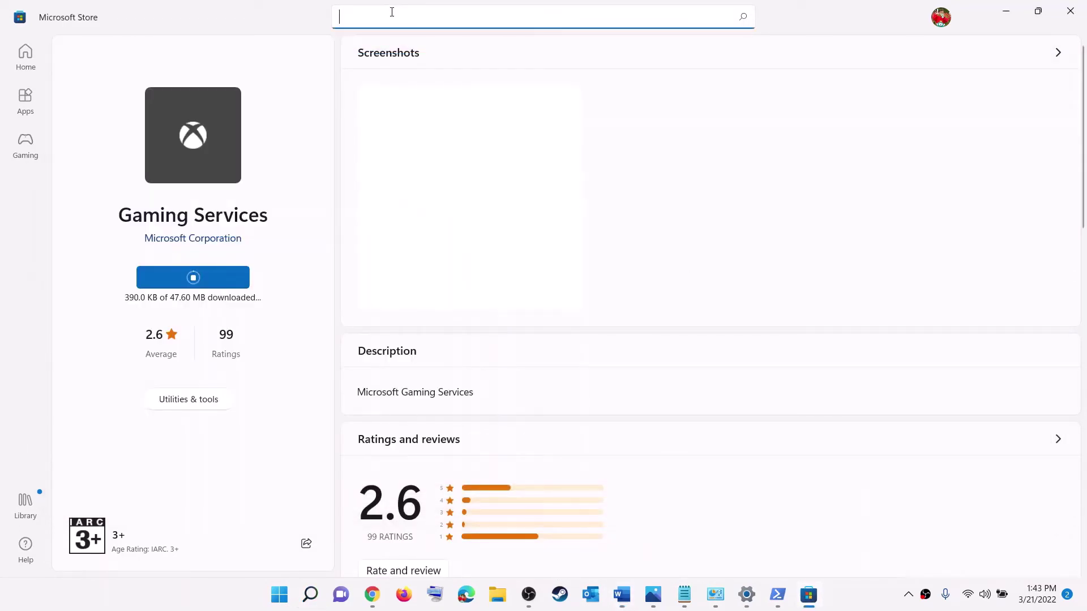
text(xbox app)
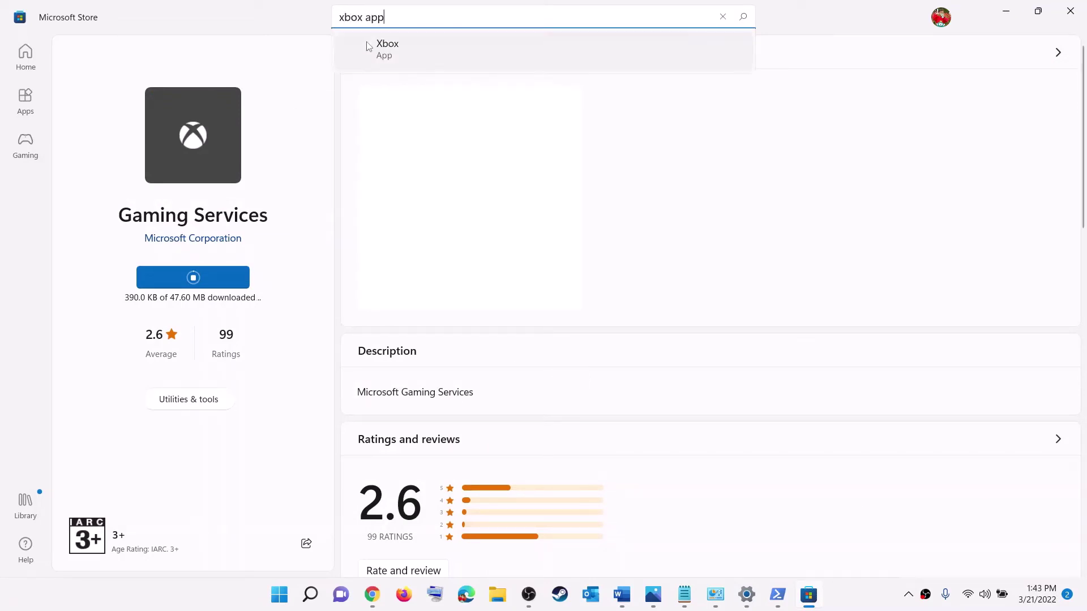
click(381, 44)
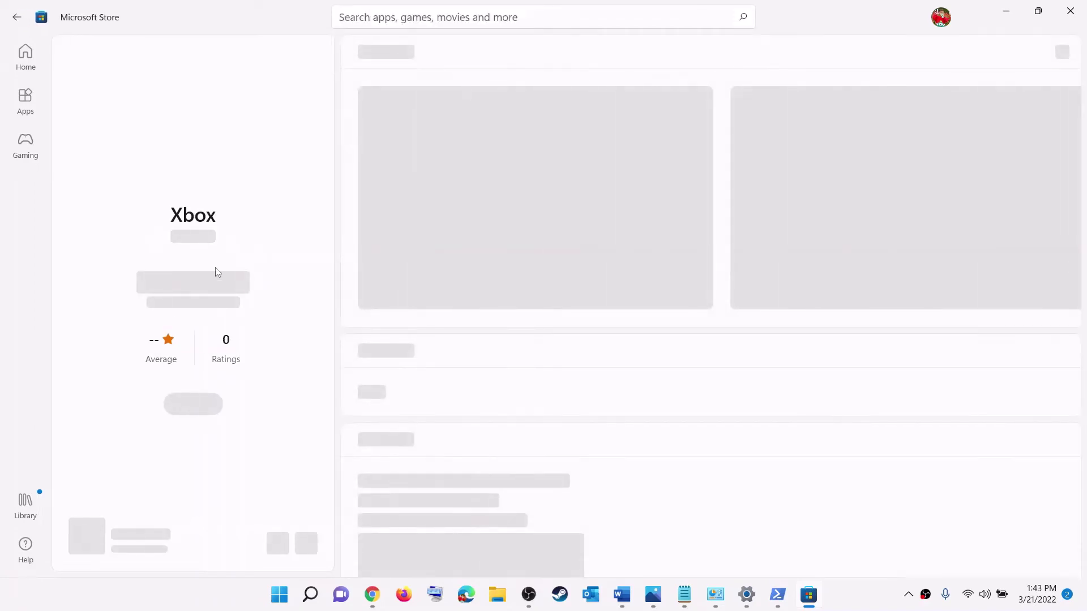
key(alt+Tab)
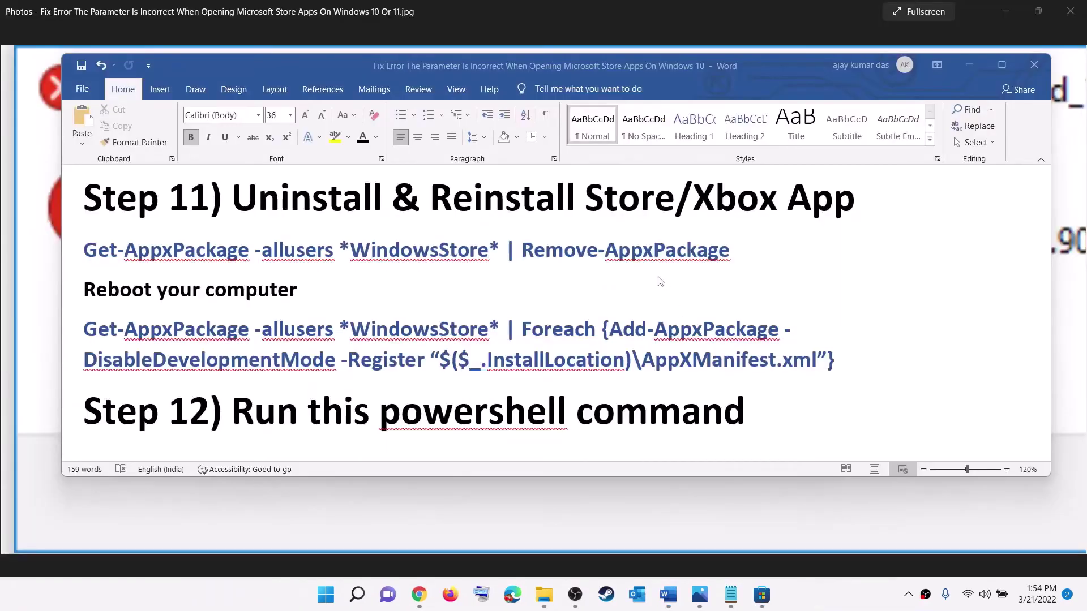
- Launch Windows PowerShell as administrator and approve the permission prompt
key(alt+Tab)
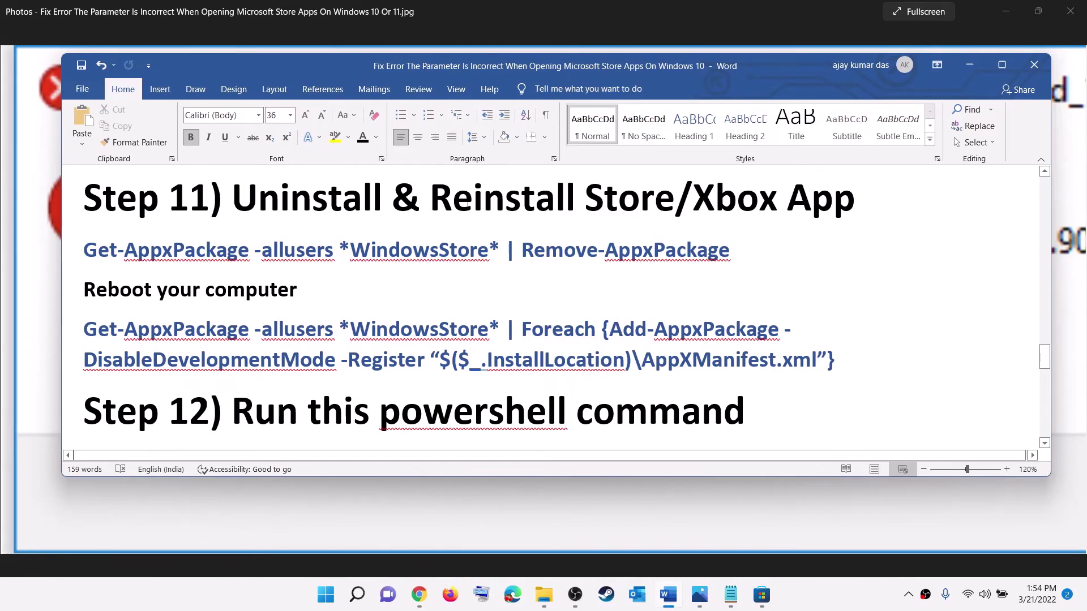
drag(473, 199, 565, 199)
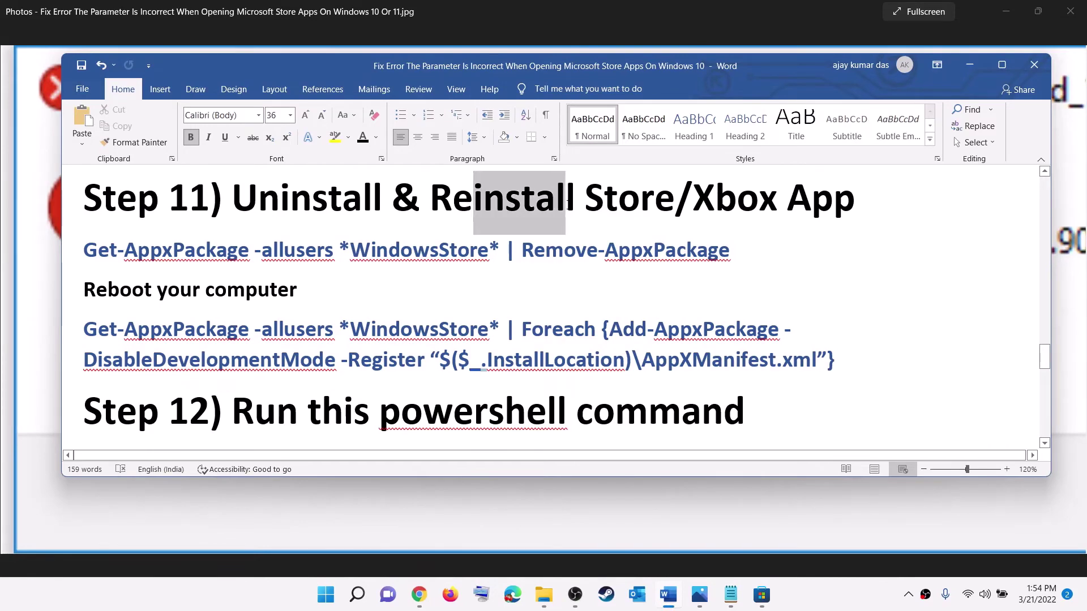
click(324, 598)
text(pow)
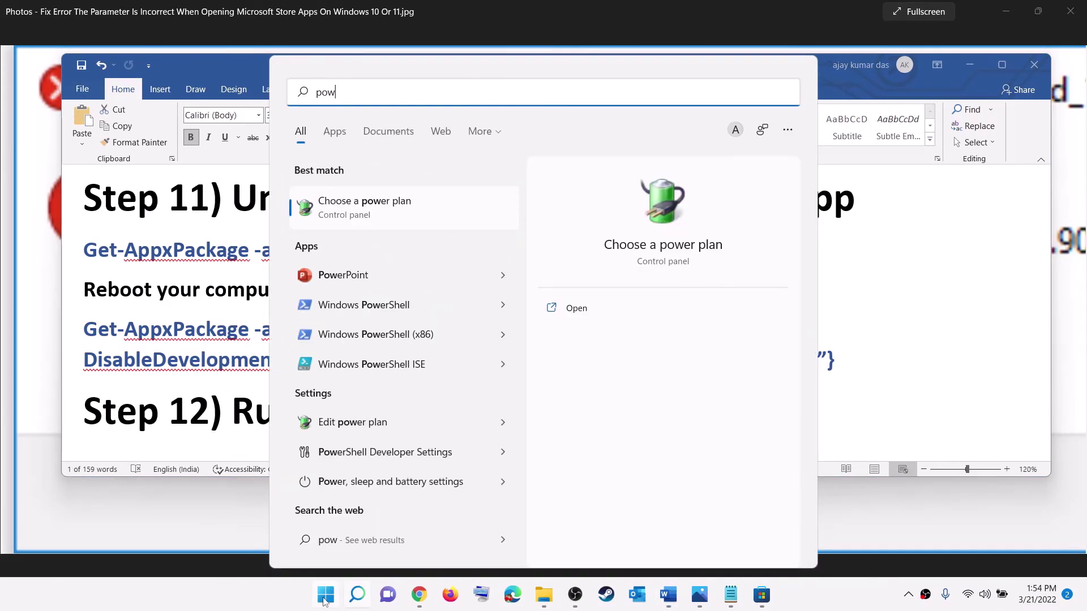
text(ershell)
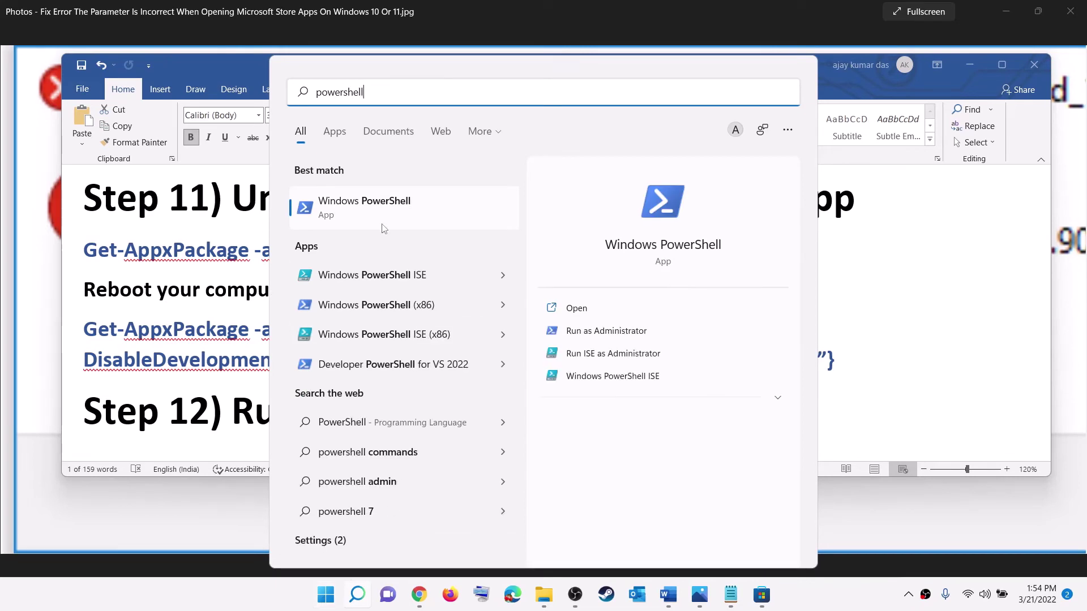
right_click(382, 221)
click(447, 233)
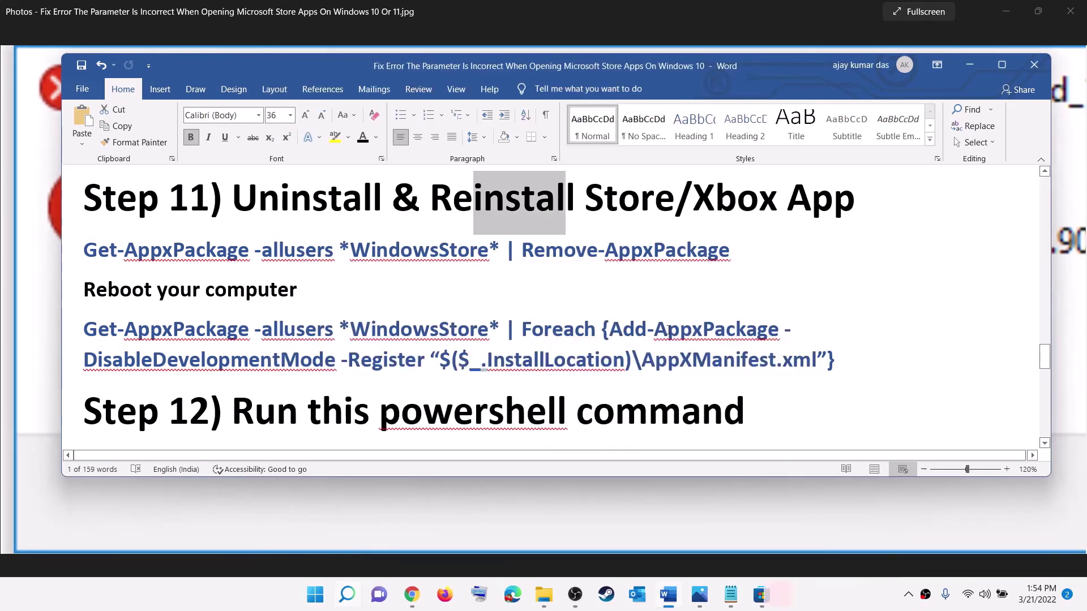
click(476, 405)
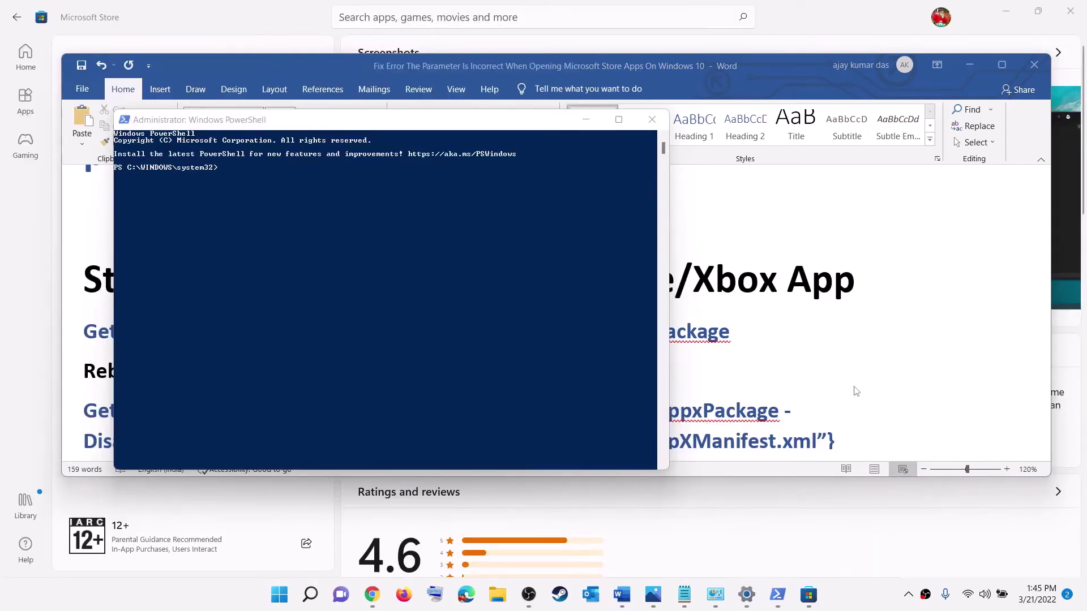
- Copy the Get-AppxPackage -allusers *WindowsStore* | Remove-AppxPackage line from Word and run it in PowerShell
key(alt+Tab)
drag(730, 334, 83, 333)
key(ctrl+c)
right_click(279, 338)
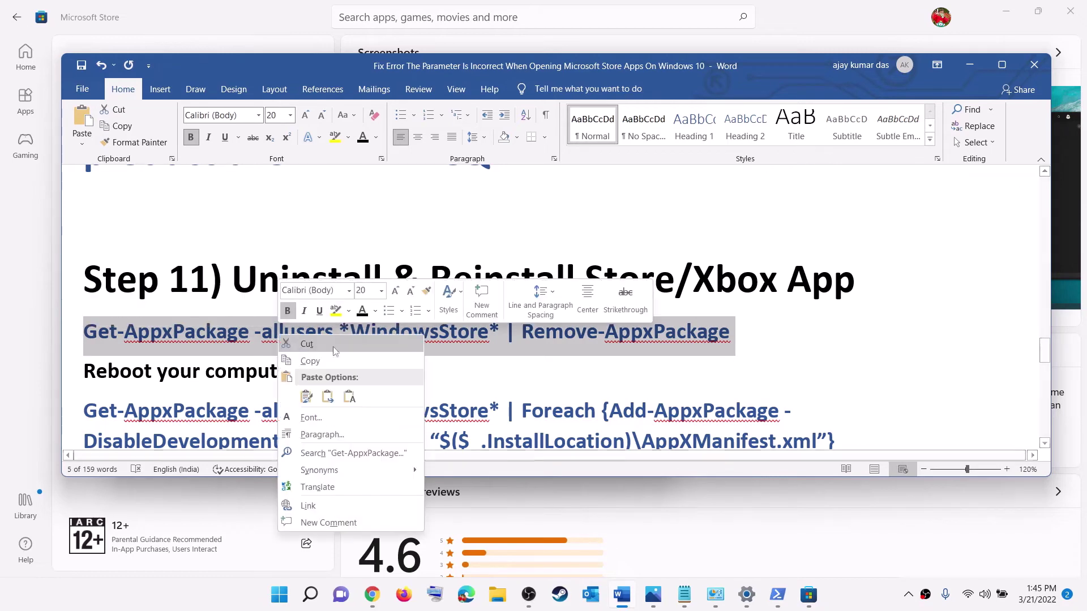
click(347, 362)
key(alt+Tab)
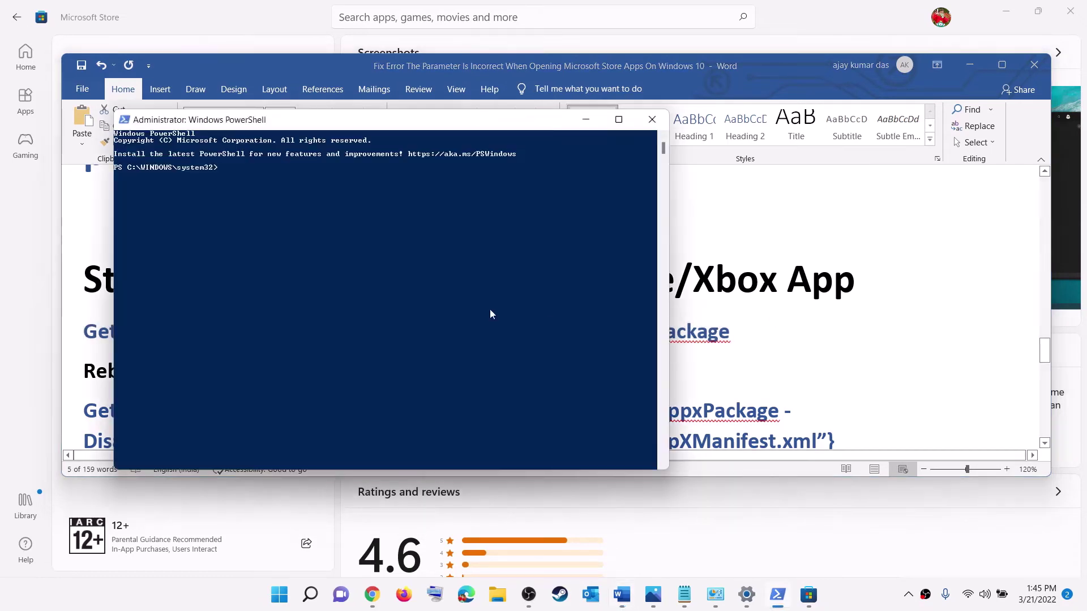
right_click(484, 293)
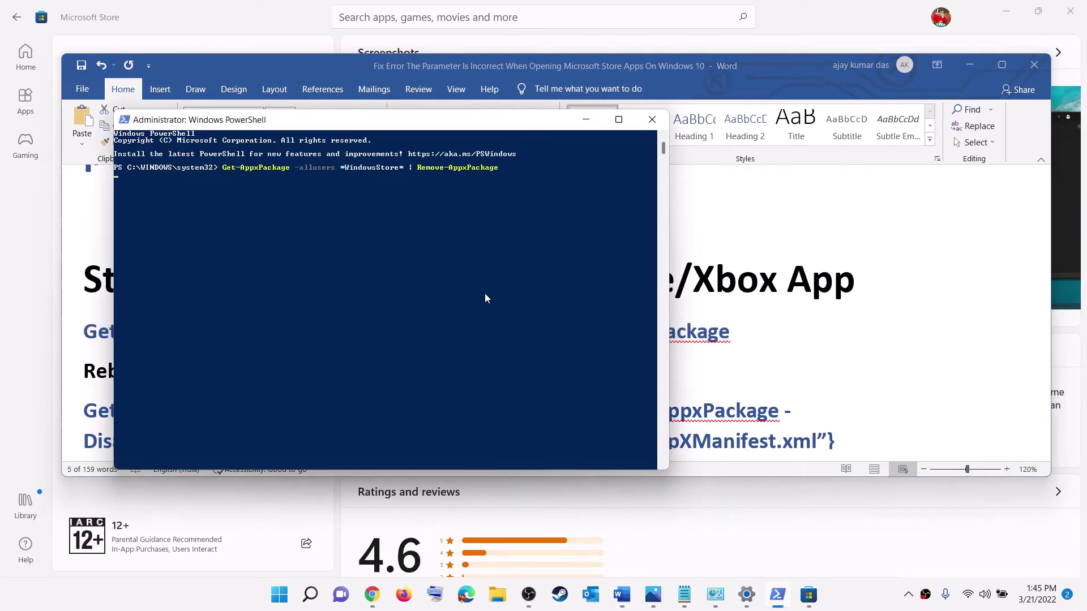
key(Return)
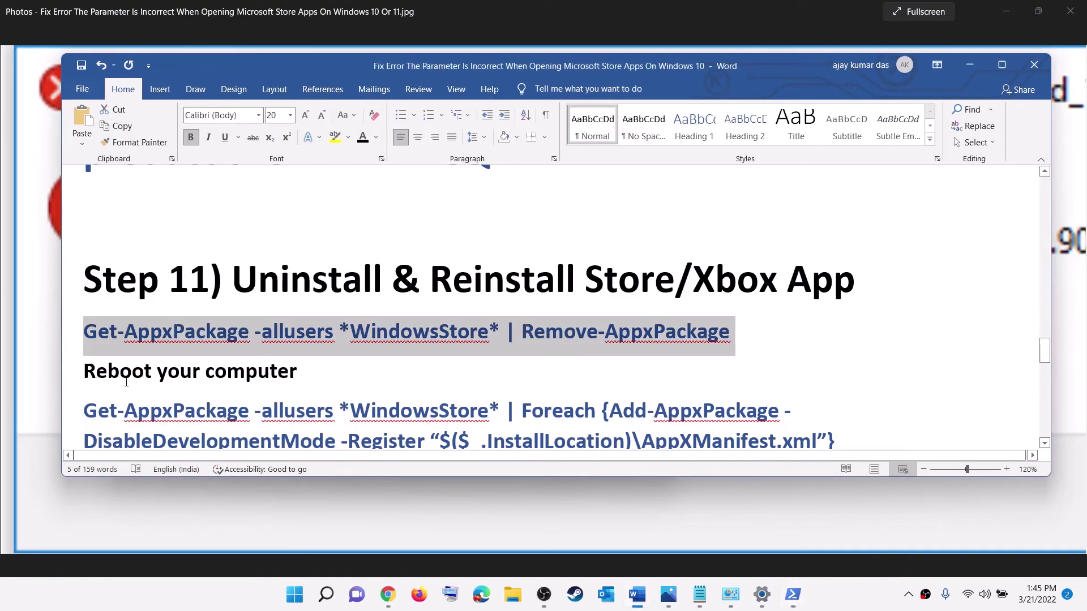
- Start a fresh administrator PowerShell session, approving the permission prompt
click(126, 382)
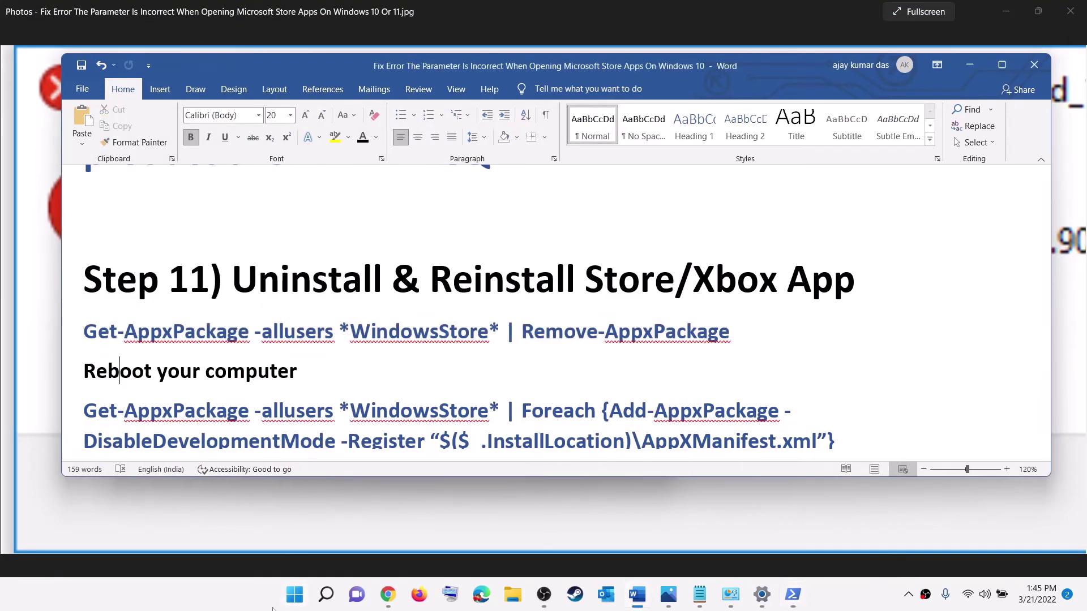
click(295, 594)
click(719, 546)
click(306, 356)
click(293, 607)
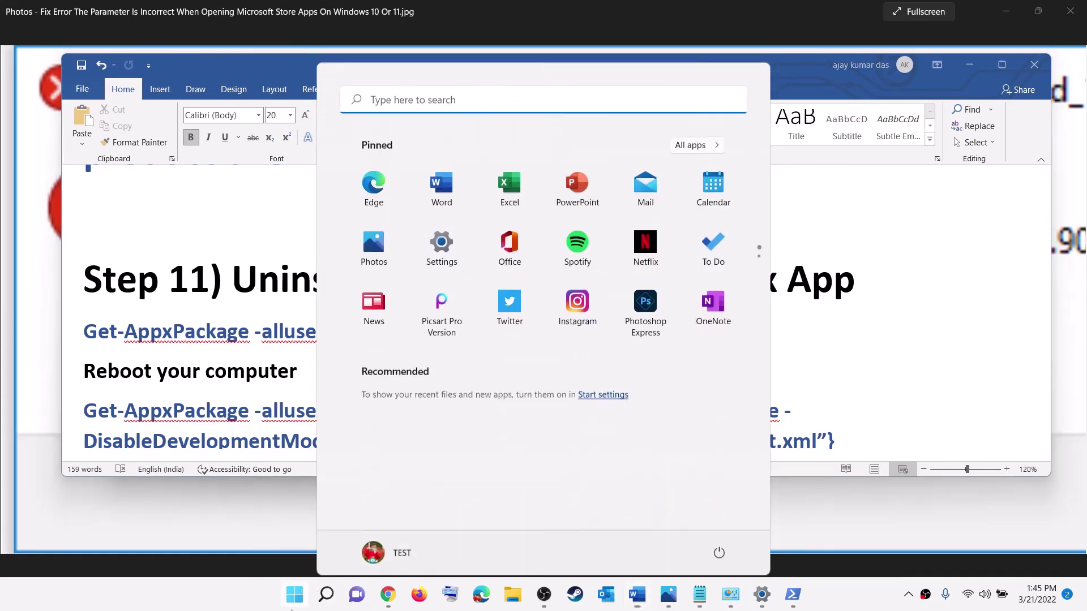
text(power)
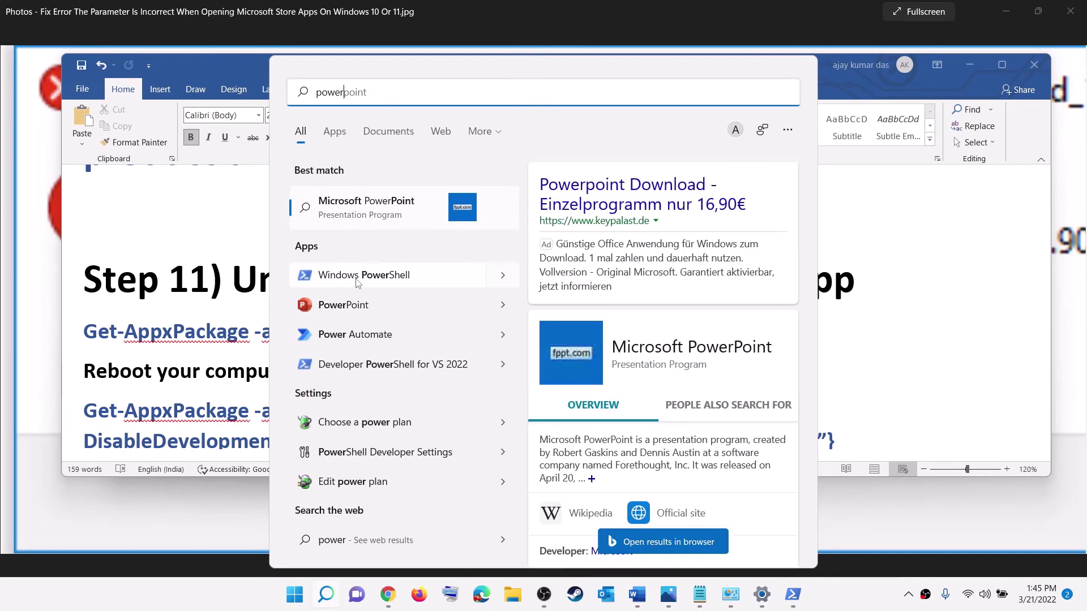
text(sh)
right_click(363, 213)
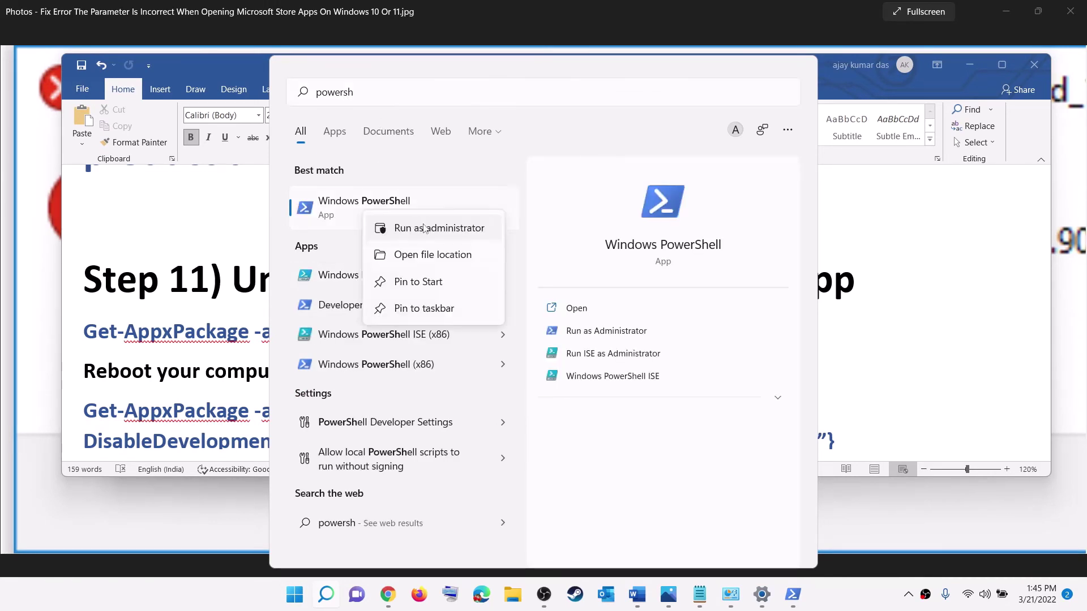
click(456, 229)
click(468, 404)
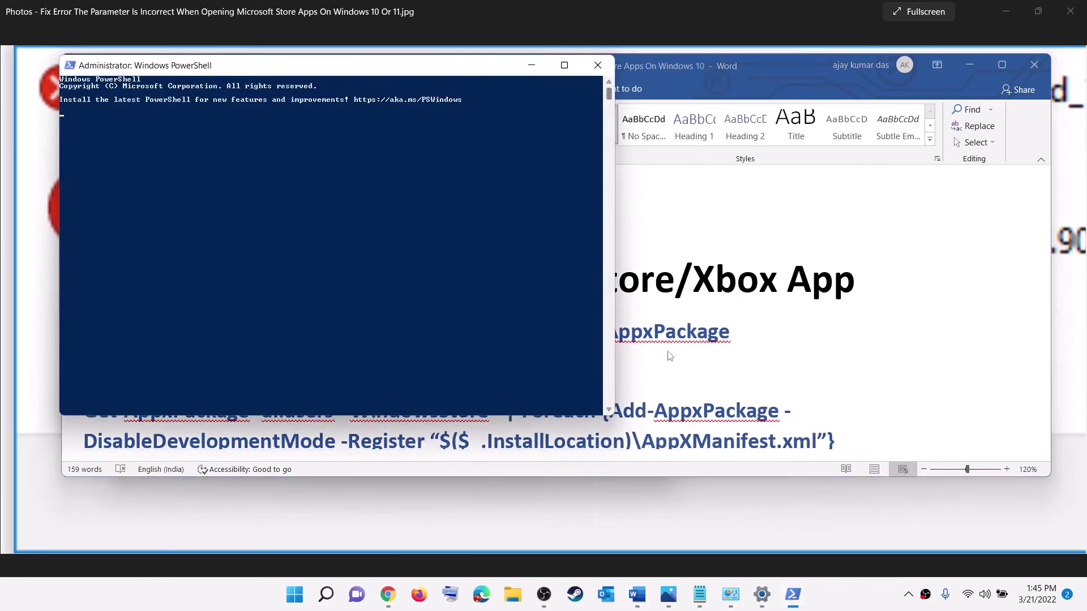
- Copy the WindowsStore Foreach {Add-AppxPackage -DisableDevelopmentMode} command from Word and run it
click(670, 355)
scroll(611, 365, down, 2)
scroll(643, 358, up, 2)
drag(849, 402, 85, 370)
key(ctrl+c)
key(alt+Tab)
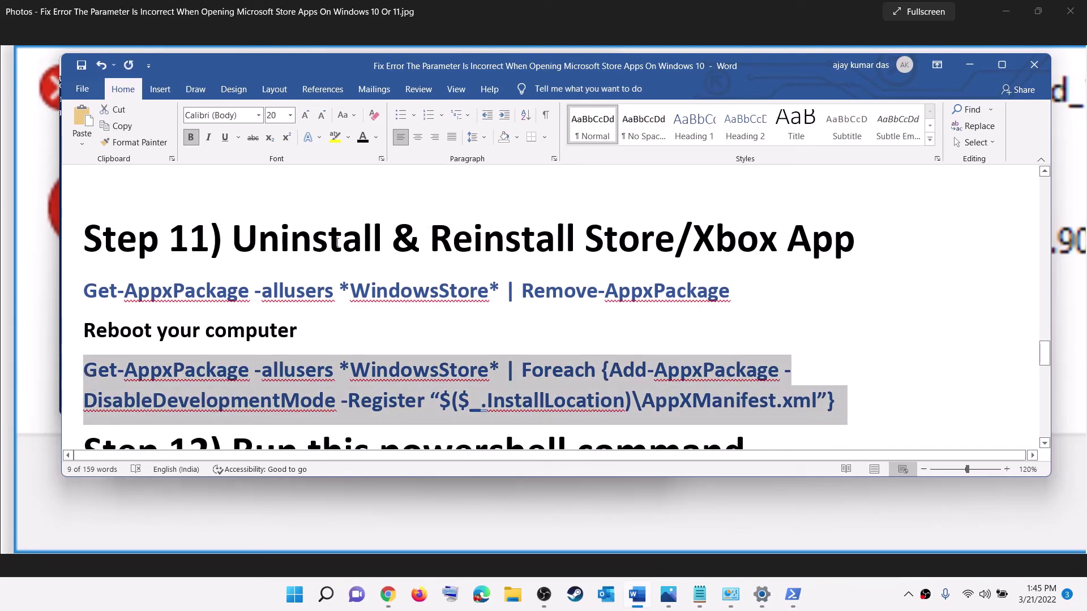
right_click(417, 219)
key(Return)
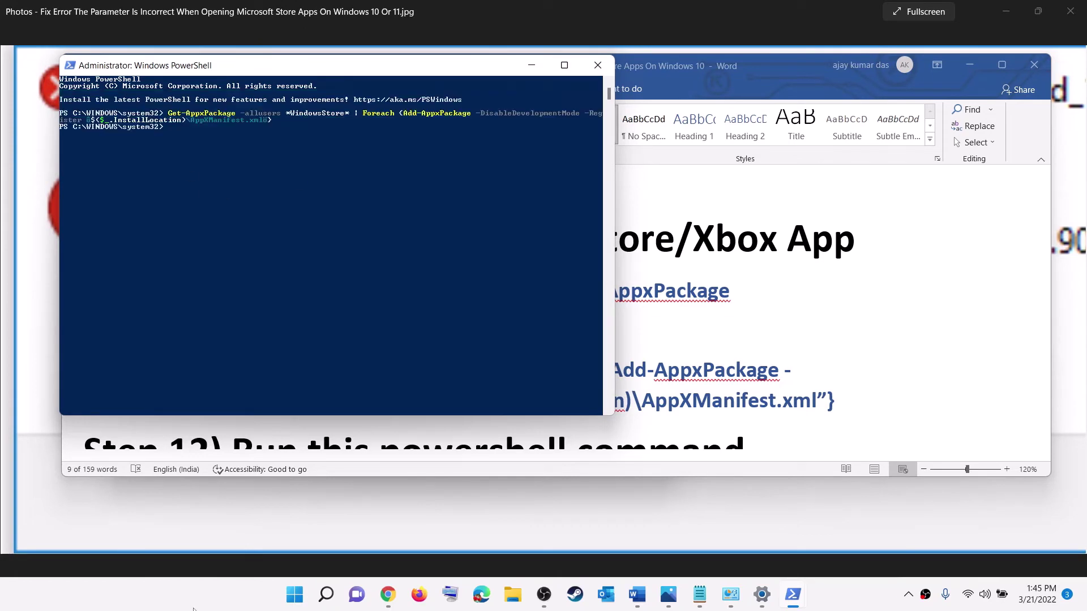
click(294, 596)
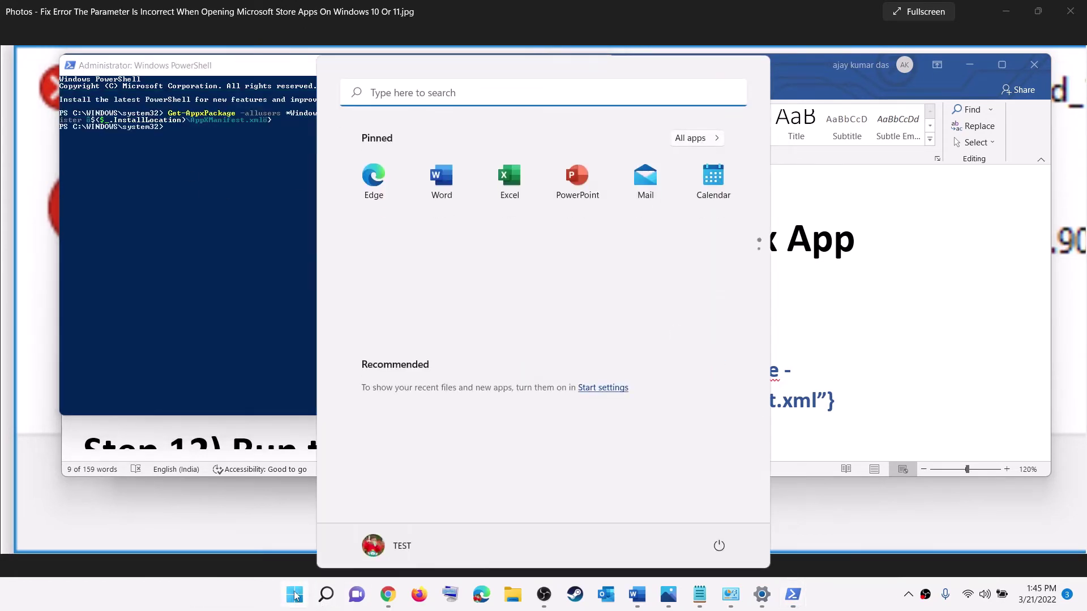
- Relaunch Microsoft Store via search, then select Step 12's Get-AppxPackage -AllUsers command in Word
text(store)
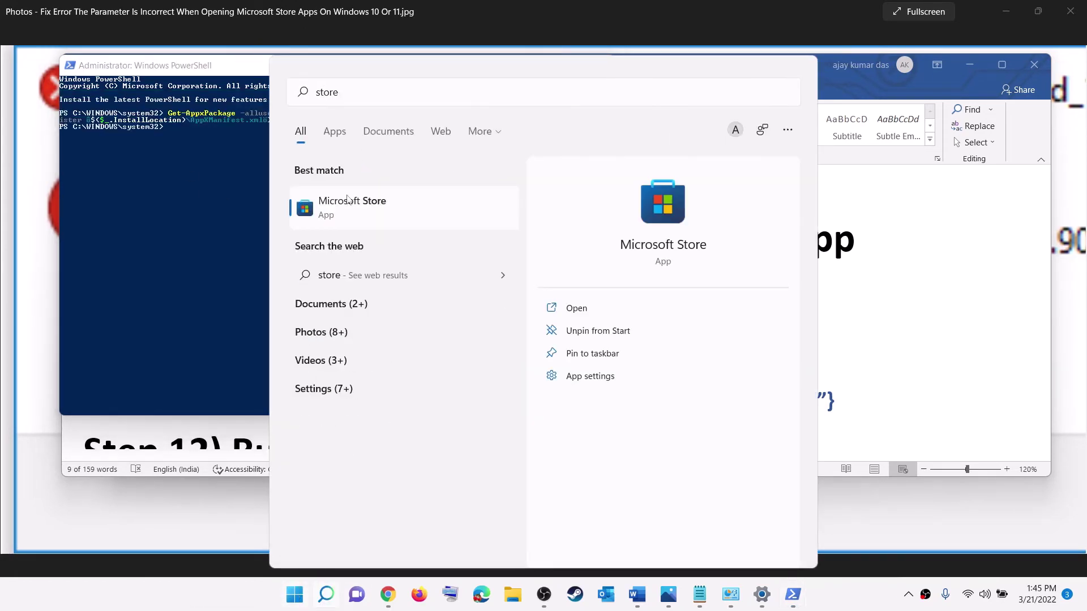
click(348, 201)
click(845, 323)
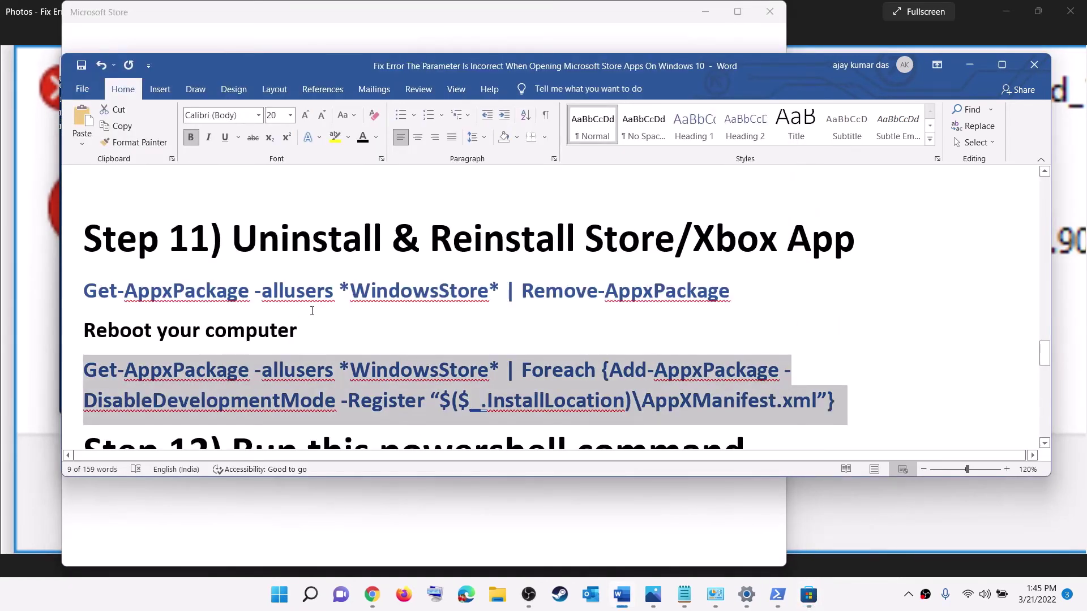
scroll(341, 314, down, 5)
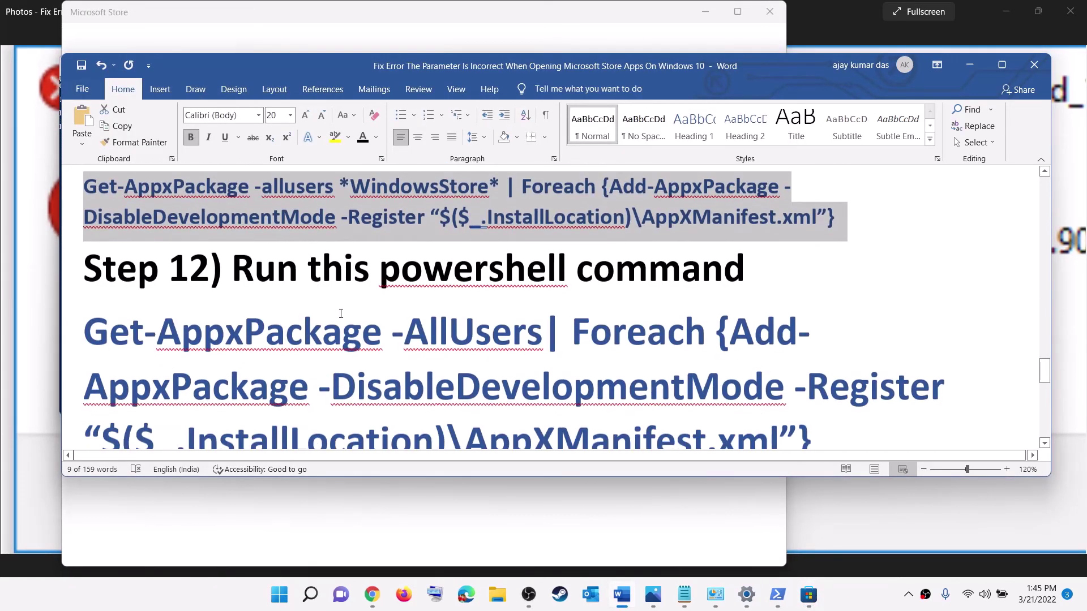
scroll(341, 313, up, 1)
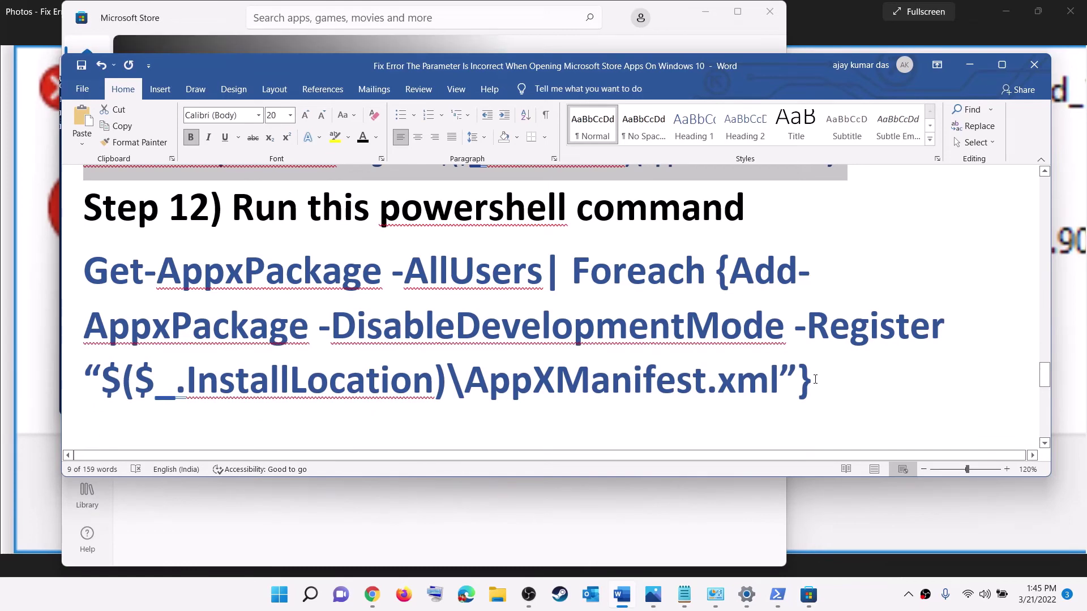
drag(815, 379, 138, 284)
right_click(138, 284)
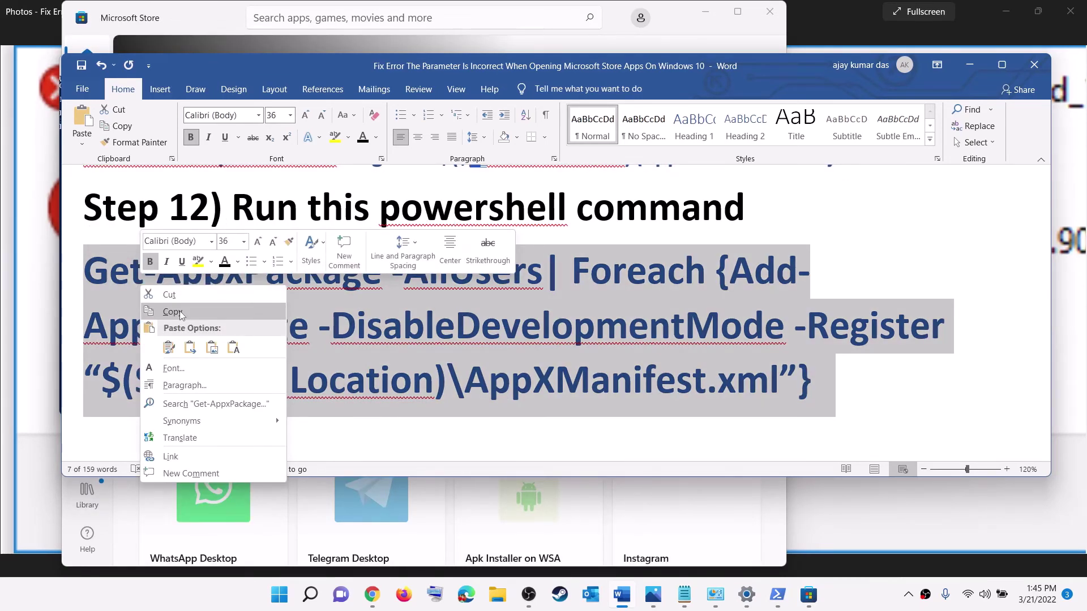
- Copy Step 12's command and run it in an administrator PowerShell to re-register all app packages
click(179, 311)
click(285, 596)
text(powershe)
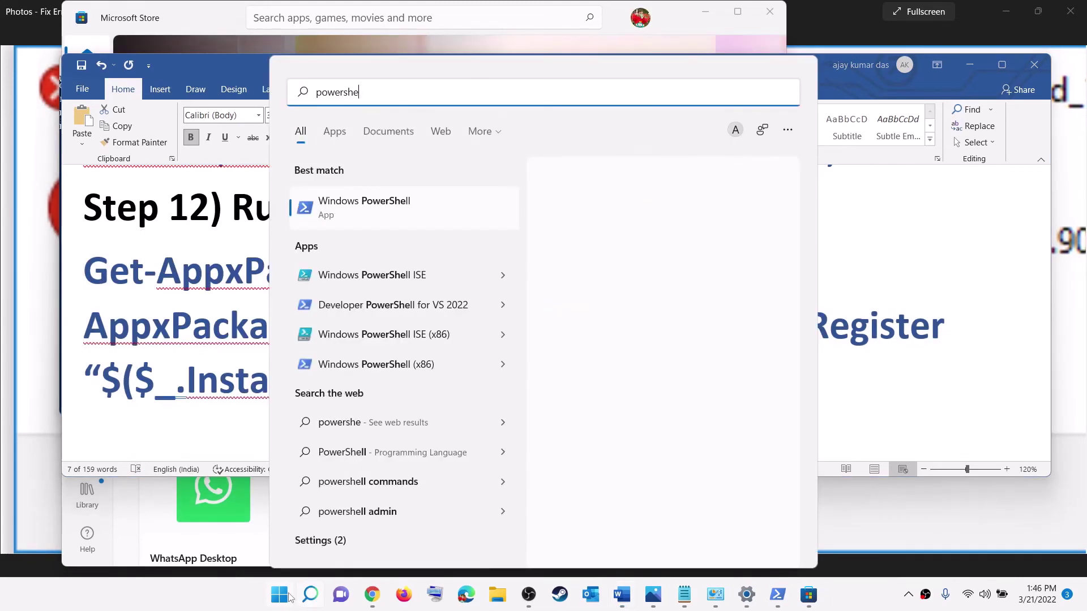
text(ll)
right_click(444, 225)
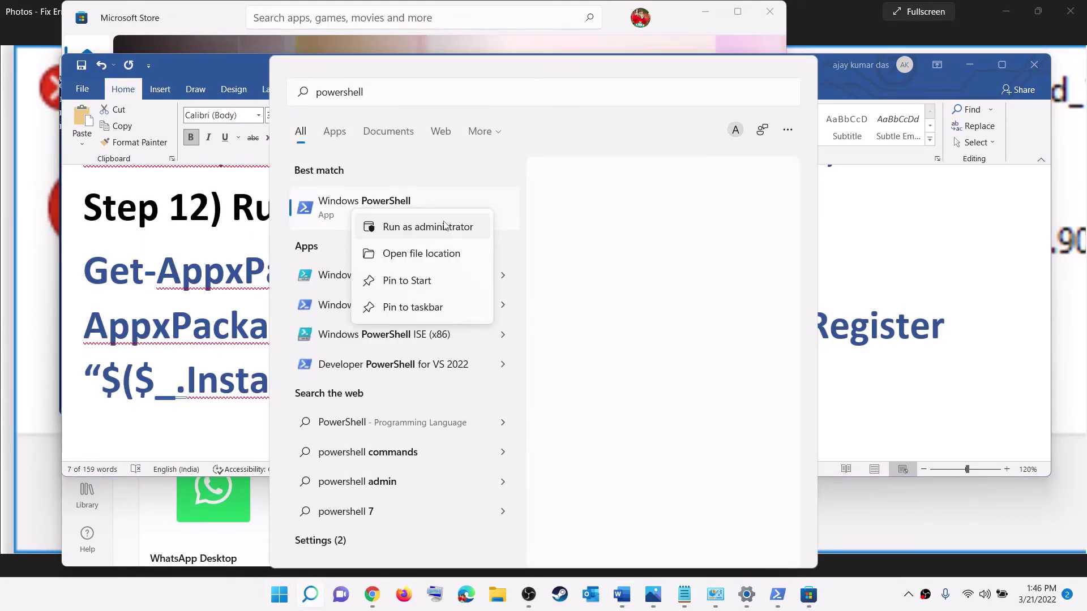
click(444, 225)
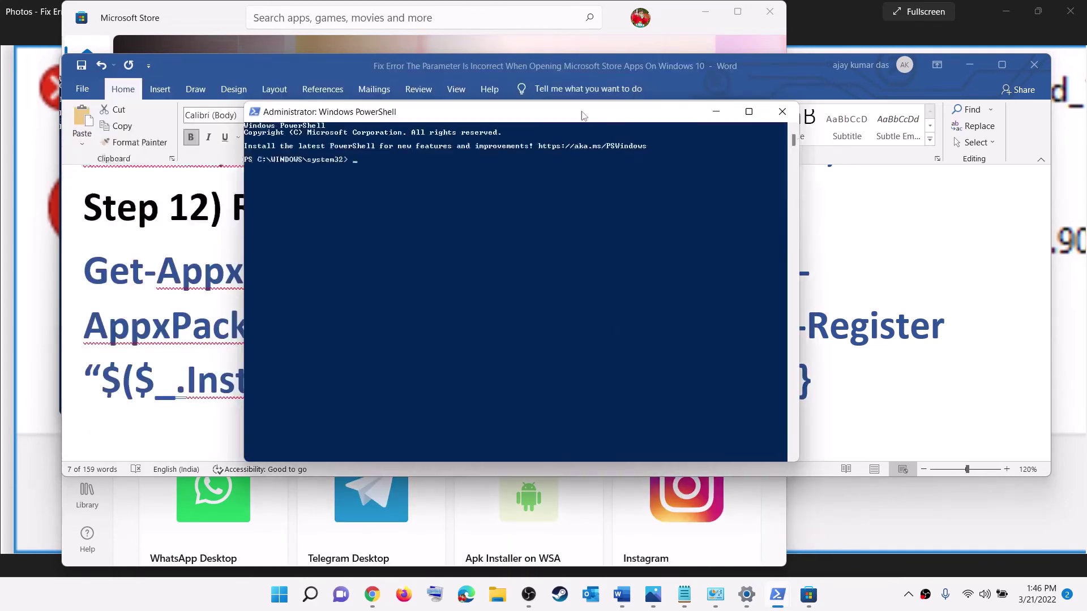
key(ctrl+v)
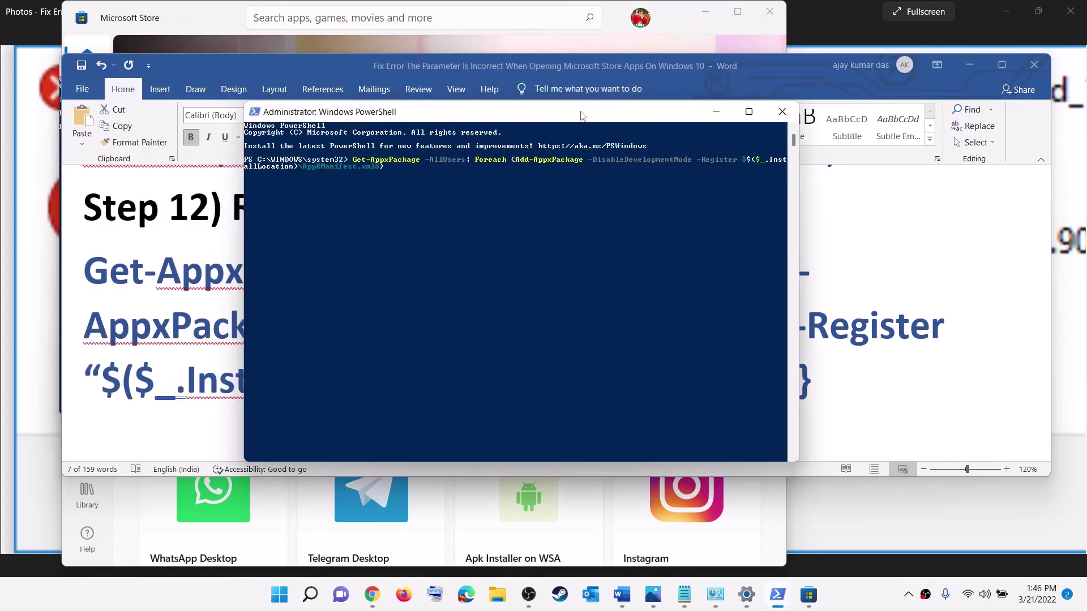
key(Return)
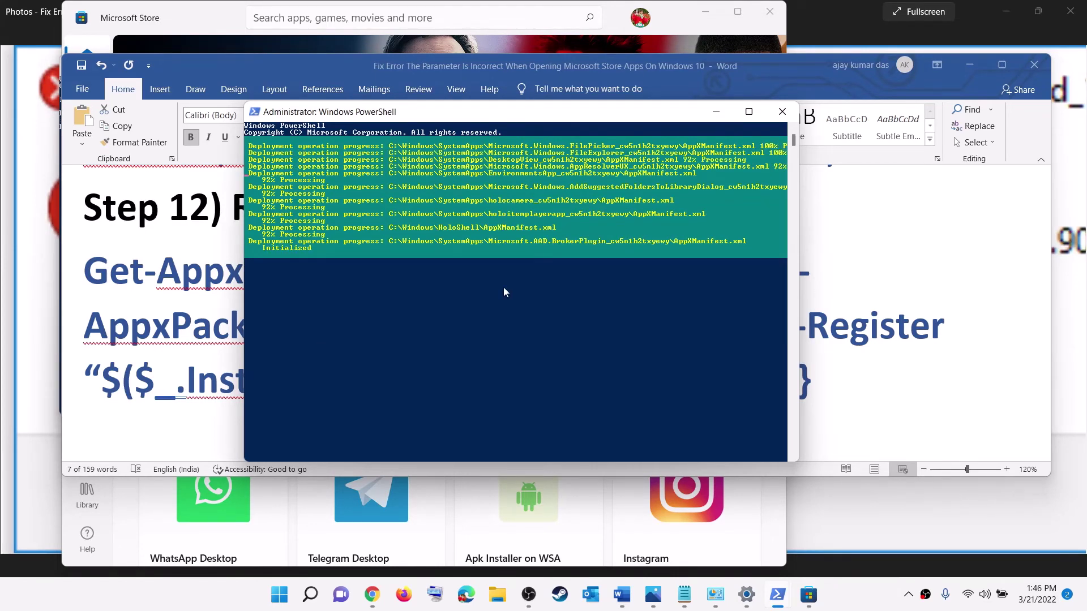
click(845, 596)
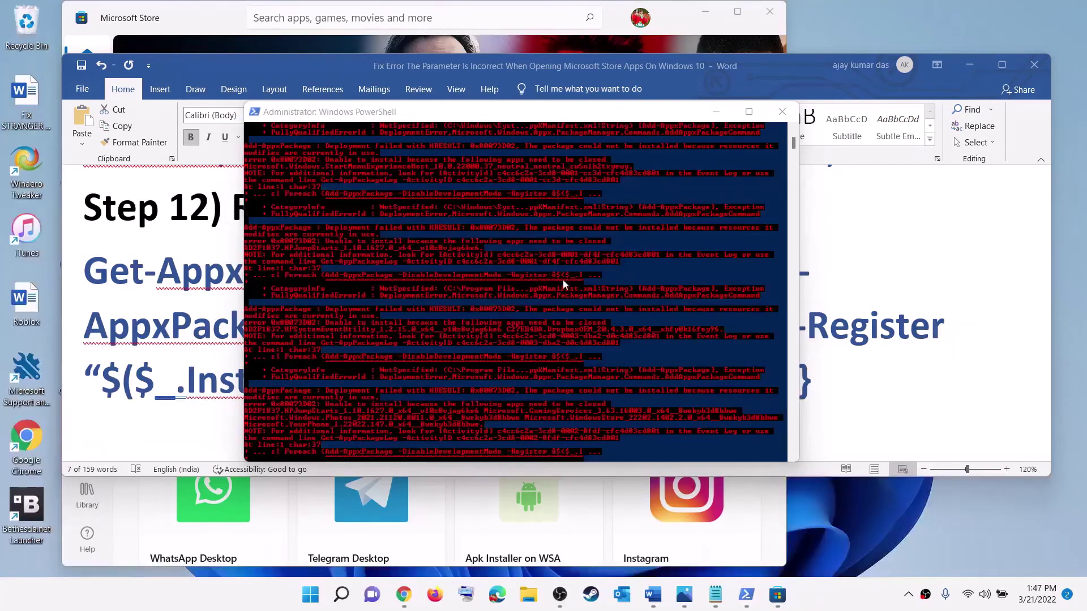
- Close the finished PowerShell console and reselect the command paragraph in Word
click(782, 111)
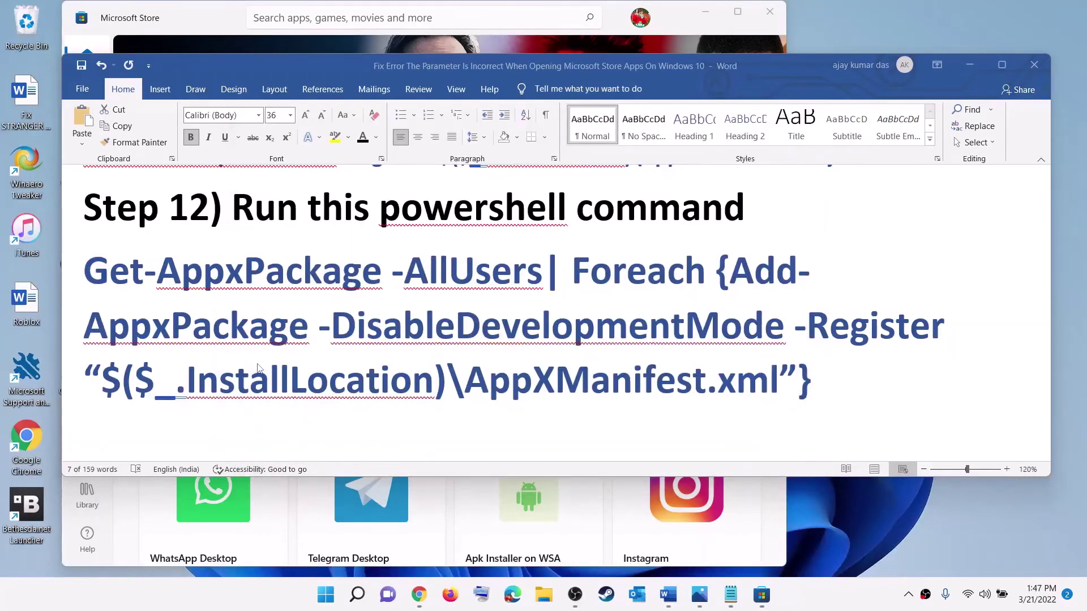
triple_click(339, 331)
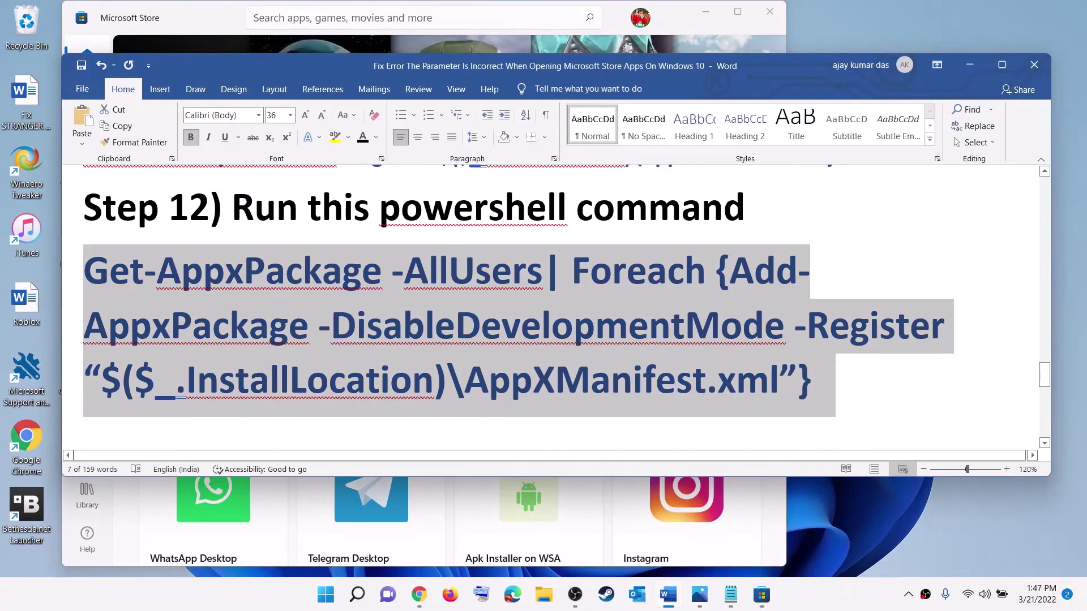
click(419, 289)
triple_click(520, 311)
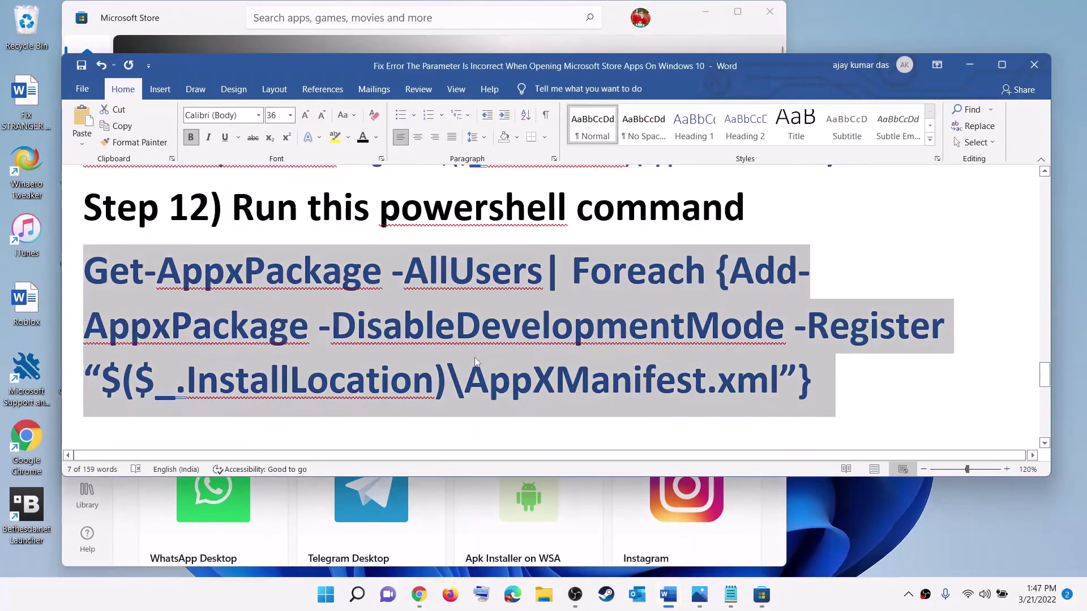
- Scroll to Step 13's Update Microsoft Store Apps heading and maximize Microsoft Store
scroll(474, 355, down, 3)
drag(244, 306, 246, 391)
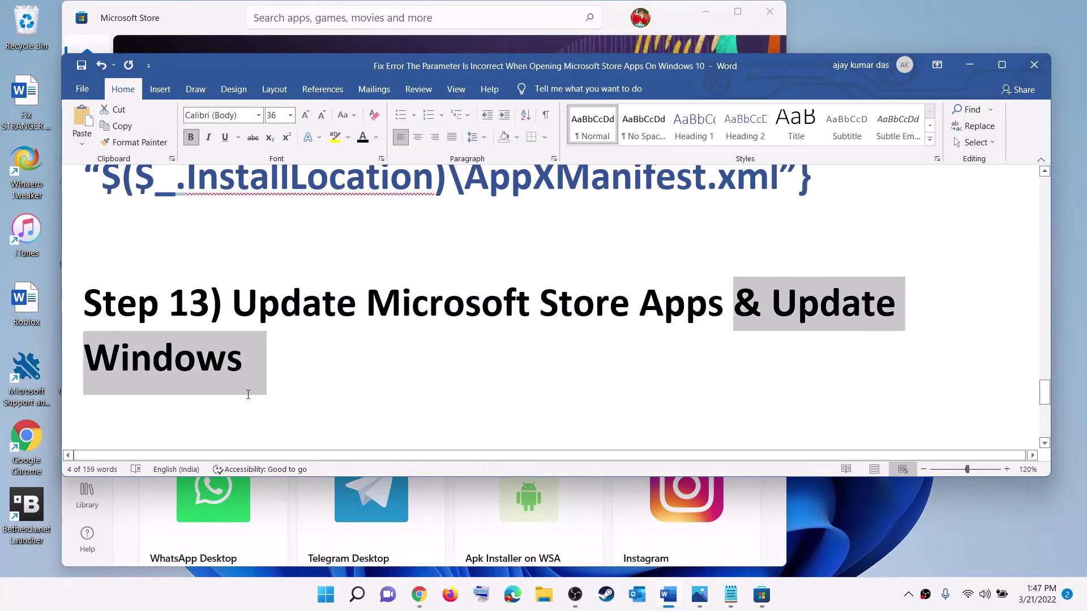
drag(281, 287, 685, 306)
click(734, 13)
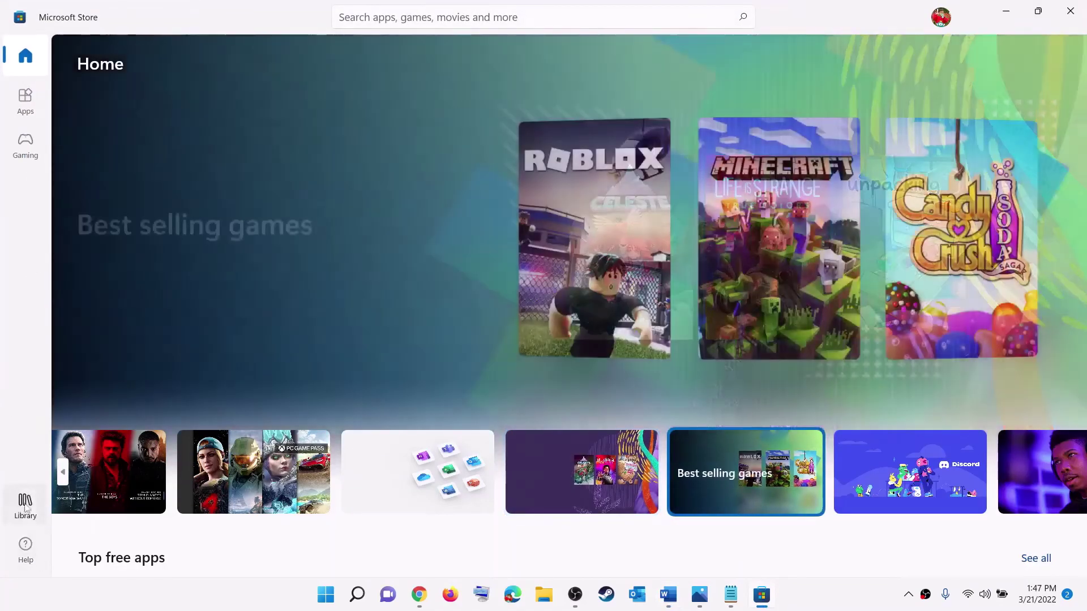
- Run an update check in the Store Library, then minimize the Store and scroll Word to Step 14
click(27, 516)
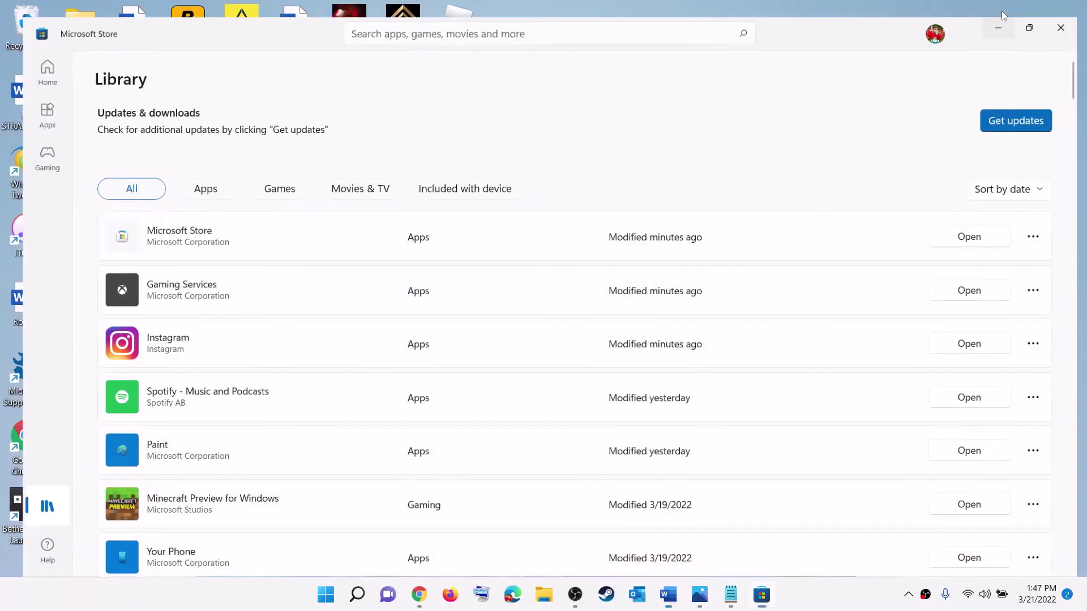
click(1009, 13)
scroll(359, 348, down, 5)
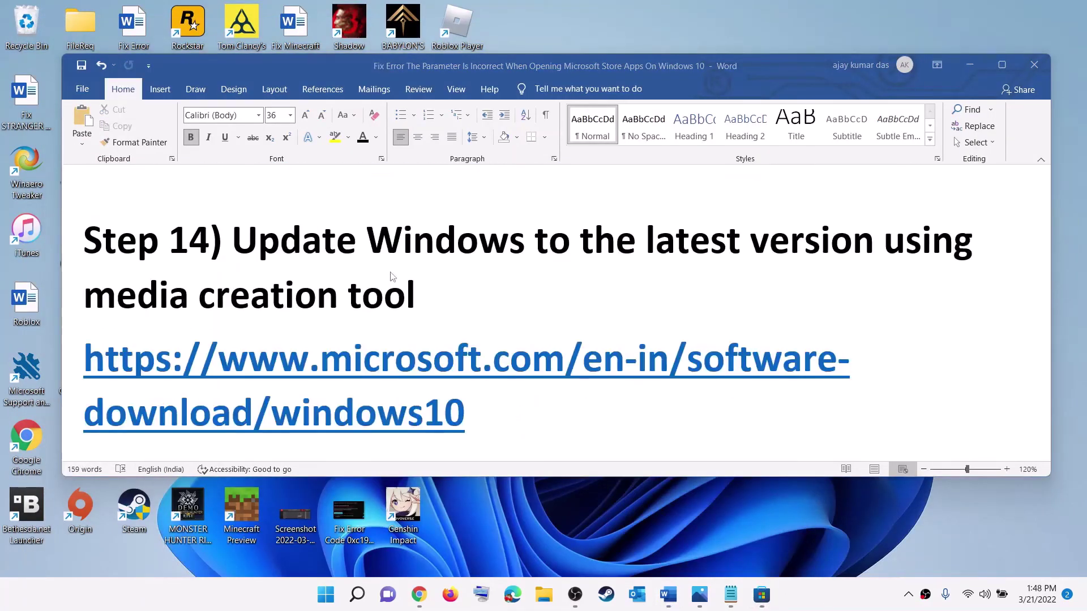
- Highlight the windows10 and windows11 link lines, then minimize Word to show the Download Windows 10 page
drag(232, 242, 447, 283)
click(449, 279)
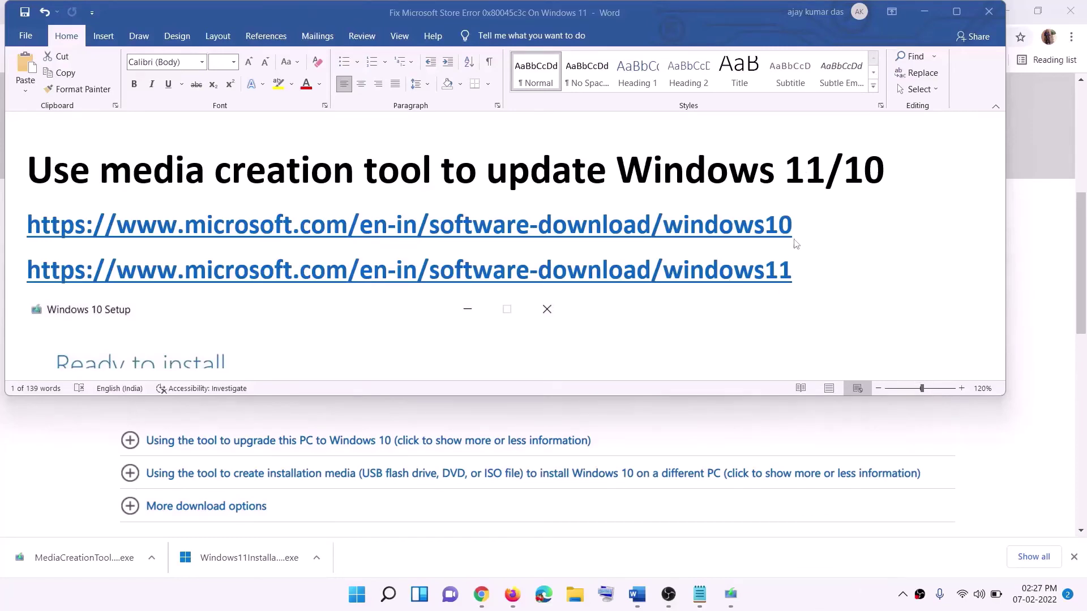
click(799, 222)
triple_click(297, 220)
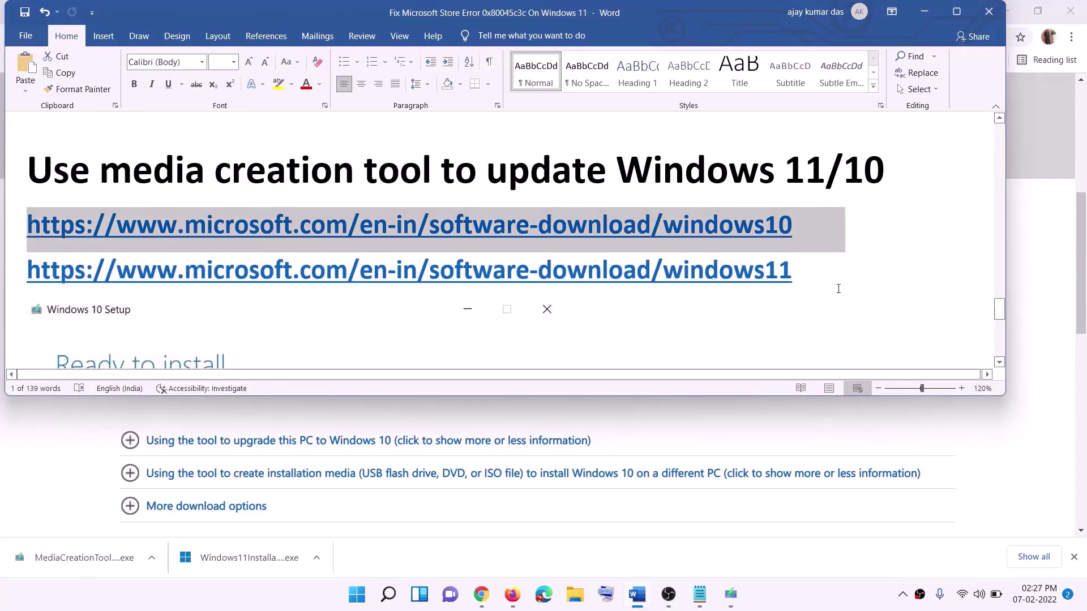
triple_click(809, 271)
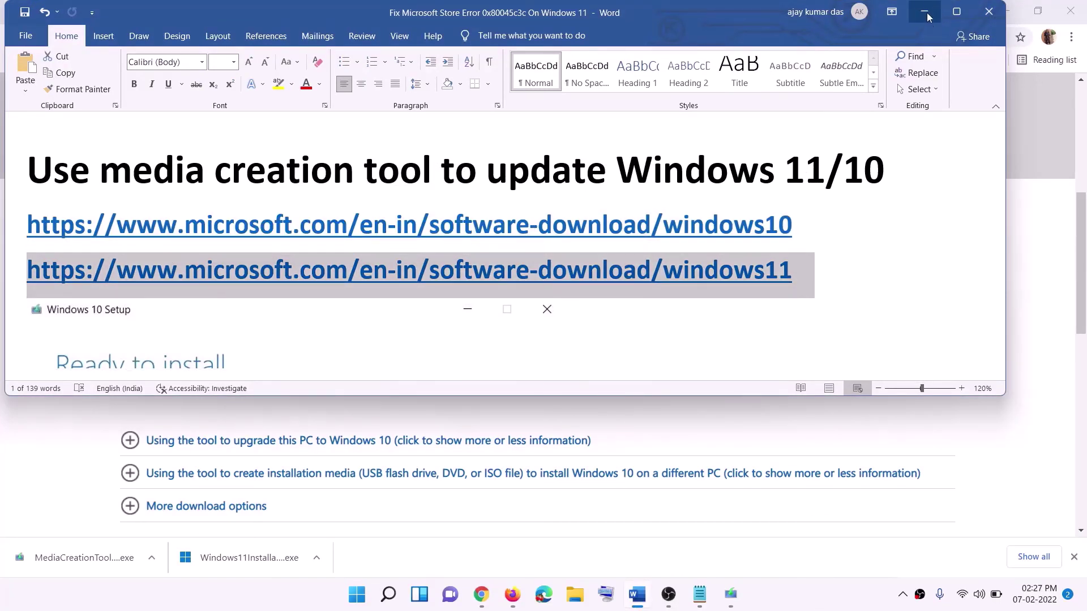
click(923, 11)
scroll(461, 289, up, 6)
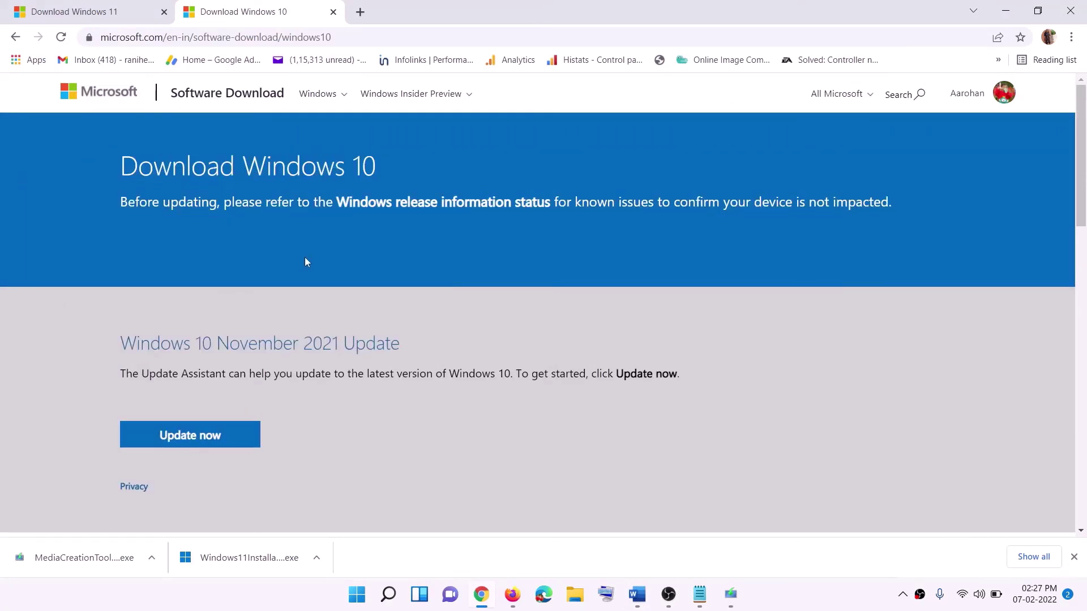
- Accept the Windows 10 Setup licence terms and start upgrading this PC, then return to Word
scroll(365, 318, down, 5)
drag(129, 341, 243, 340)
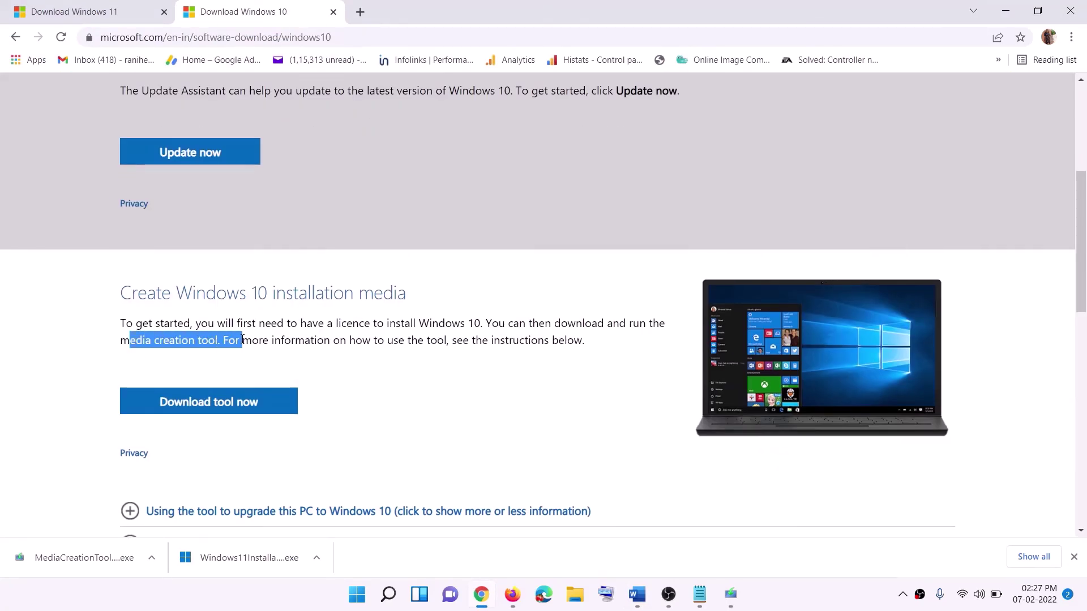
scroll(223, 339, down, 3)
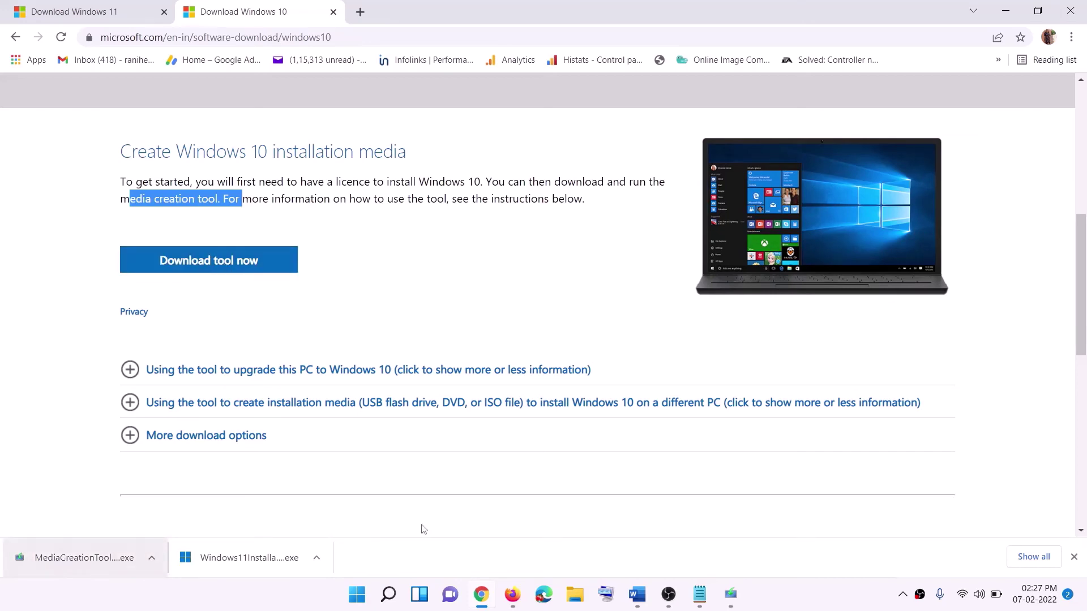
click(741, 605)
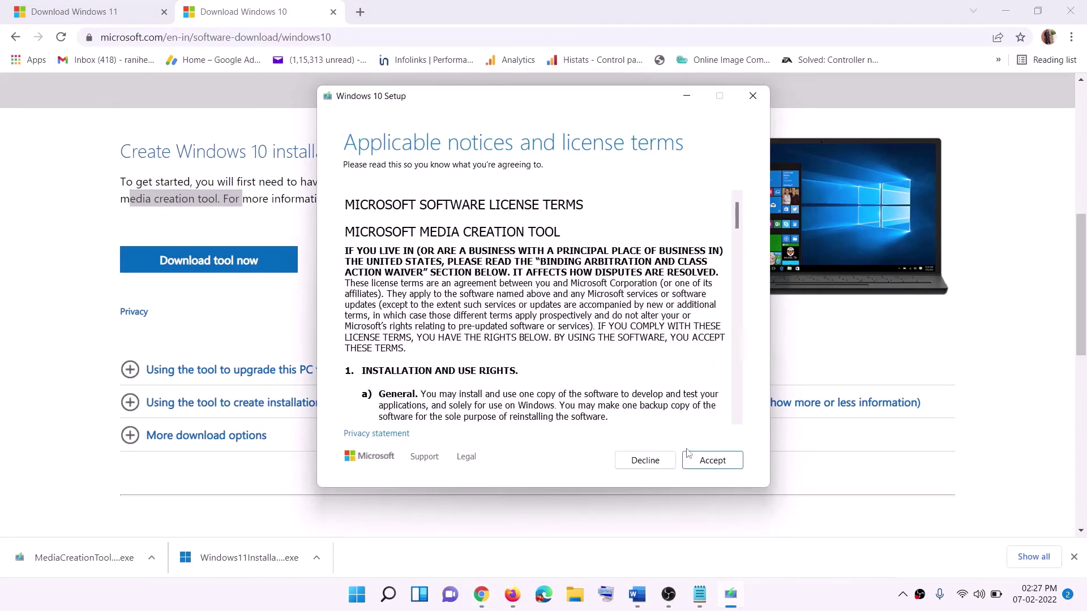
click(709, 462)
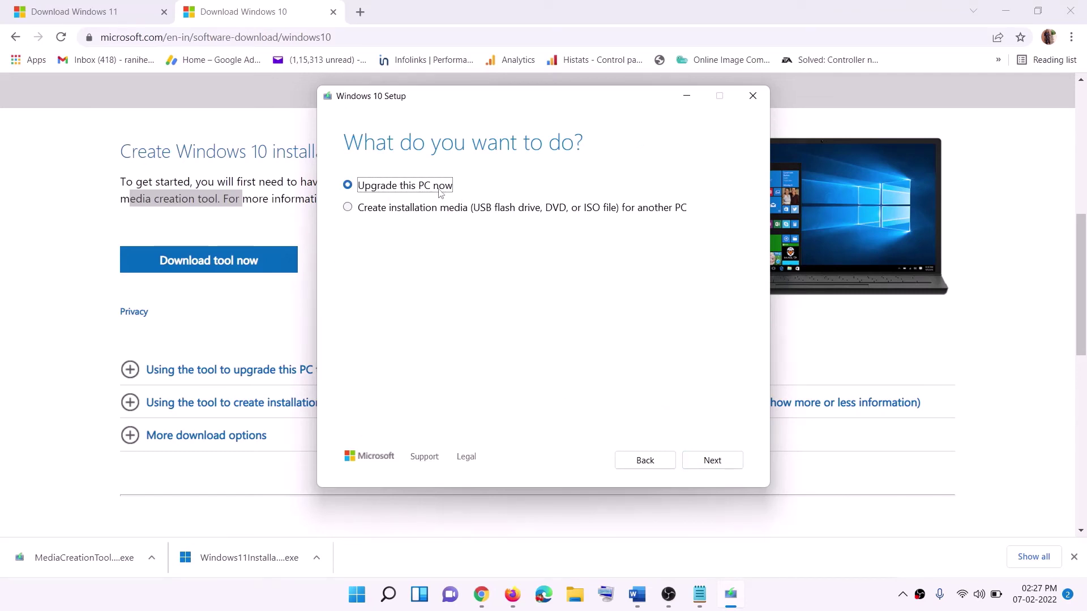
click(713, 459)
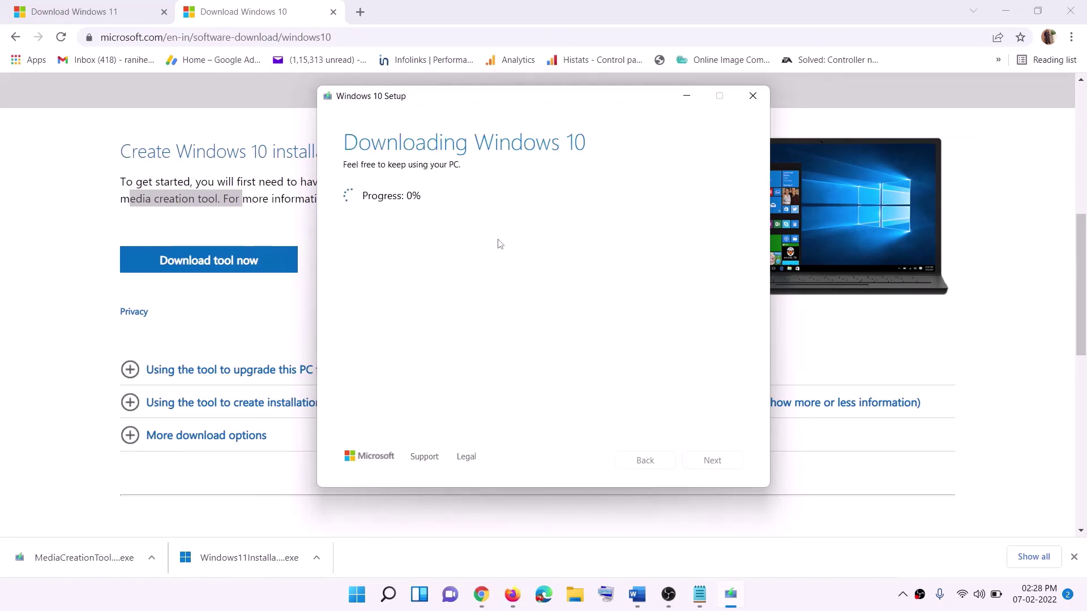
click(803, 605)
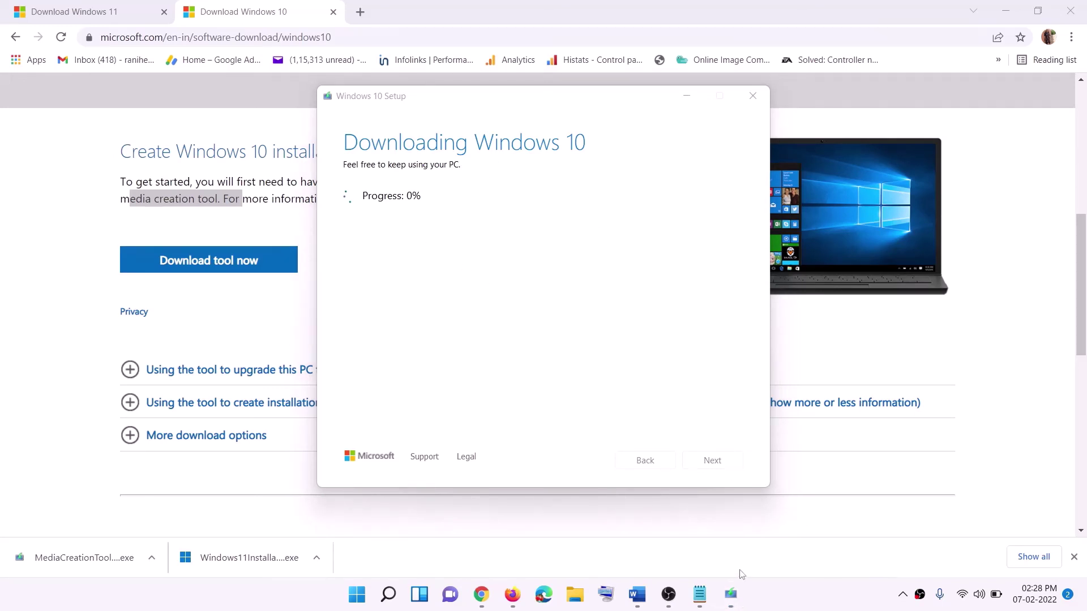
click(644, 603)
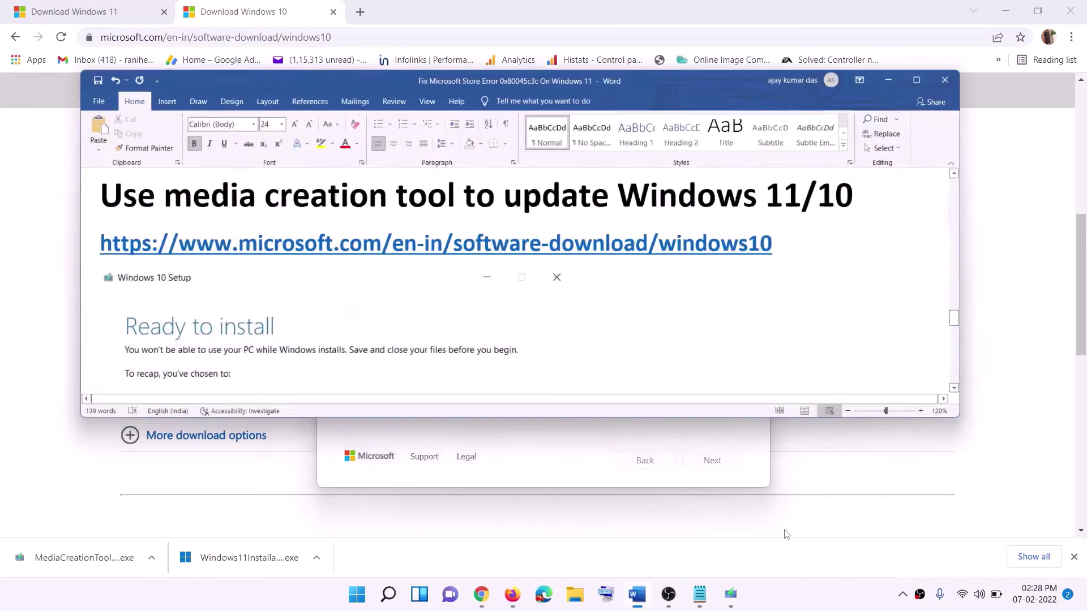
- Maximize Word to review the Ready to install screenshot, then scroll Chrome's Download Windows 11 page
scroll(57, 261, down, 1)
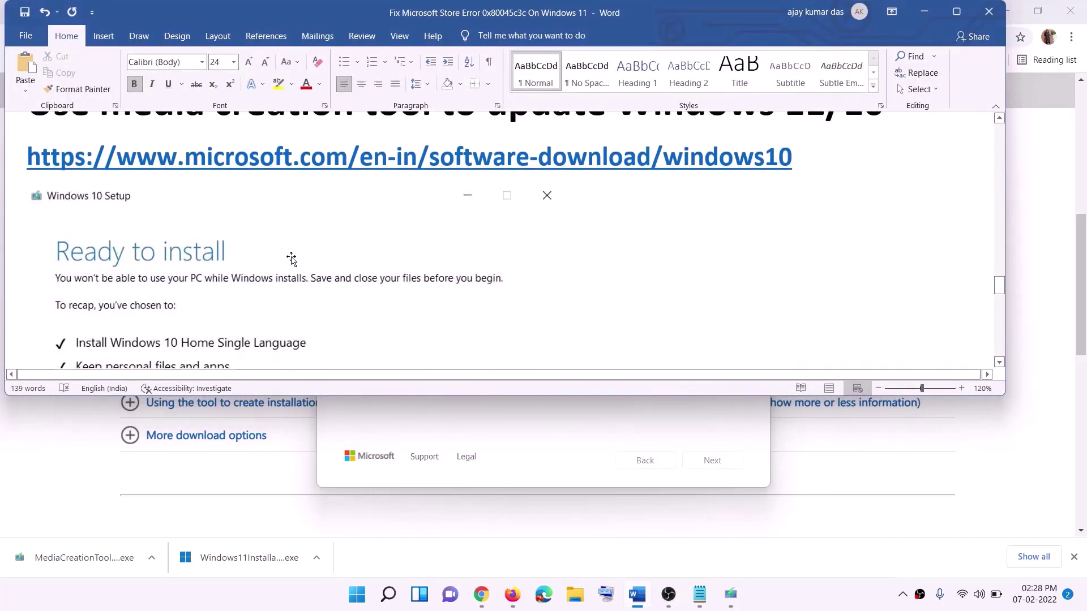
click(957, 11)
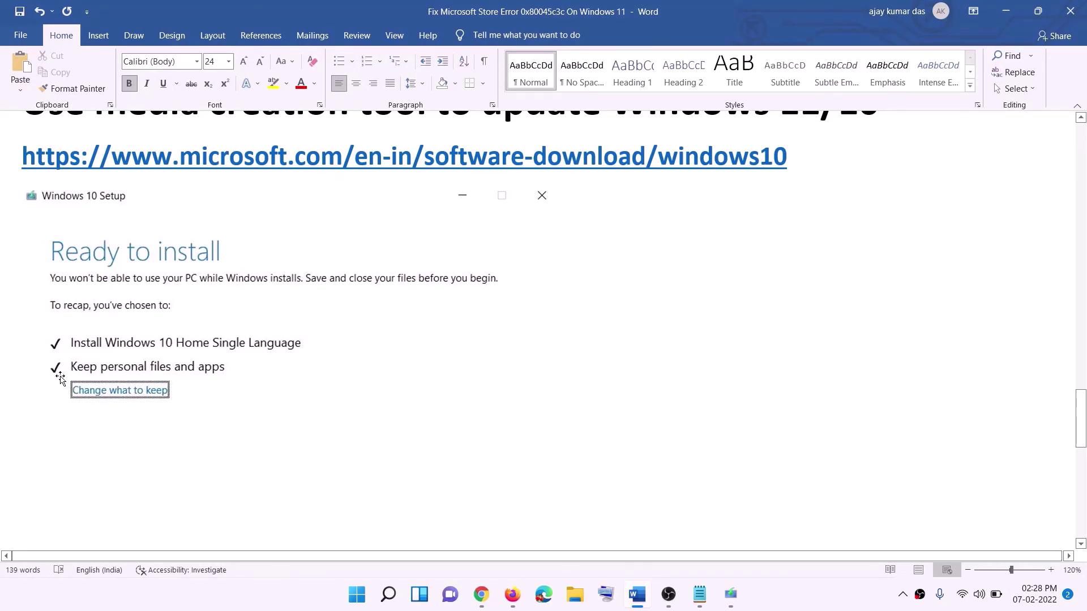
scroll(538, 391, down, 3)
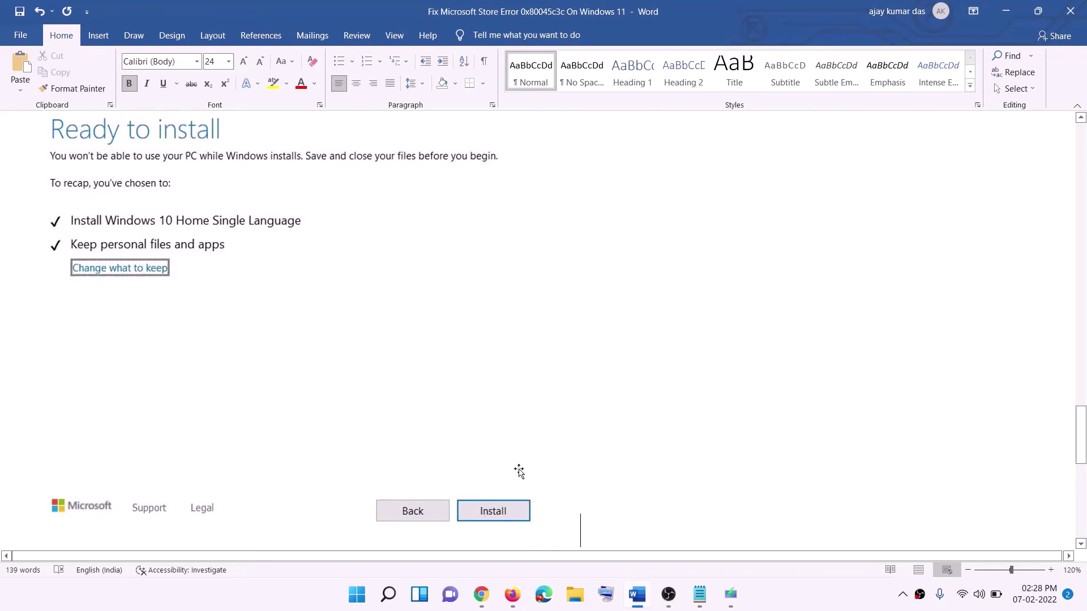
scroll(444, 349, up, 1)
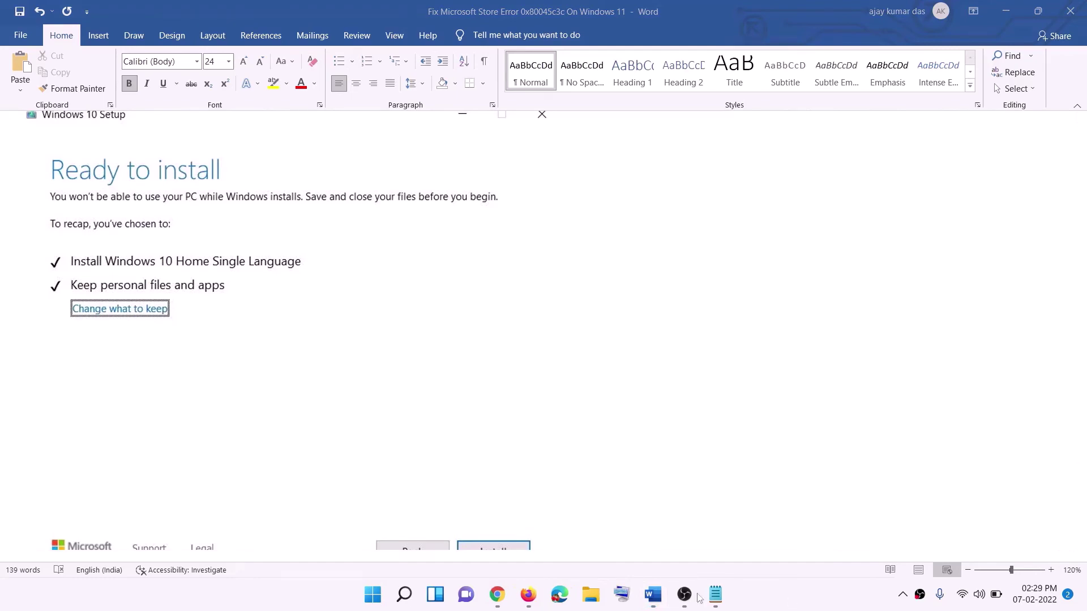
click(497, 594)
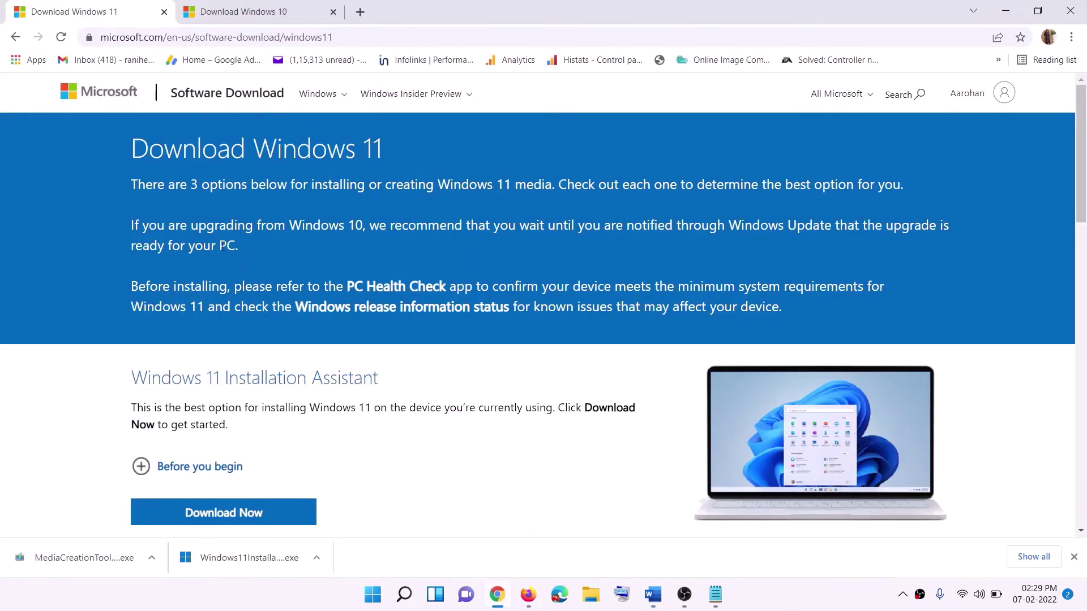
scroll(170, 464, down, 5)
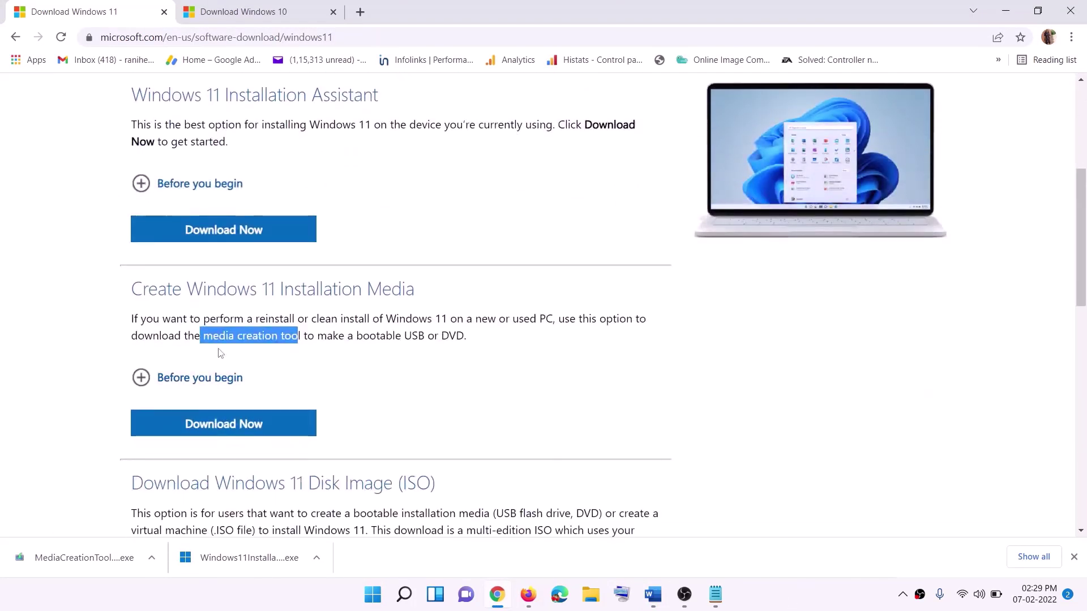